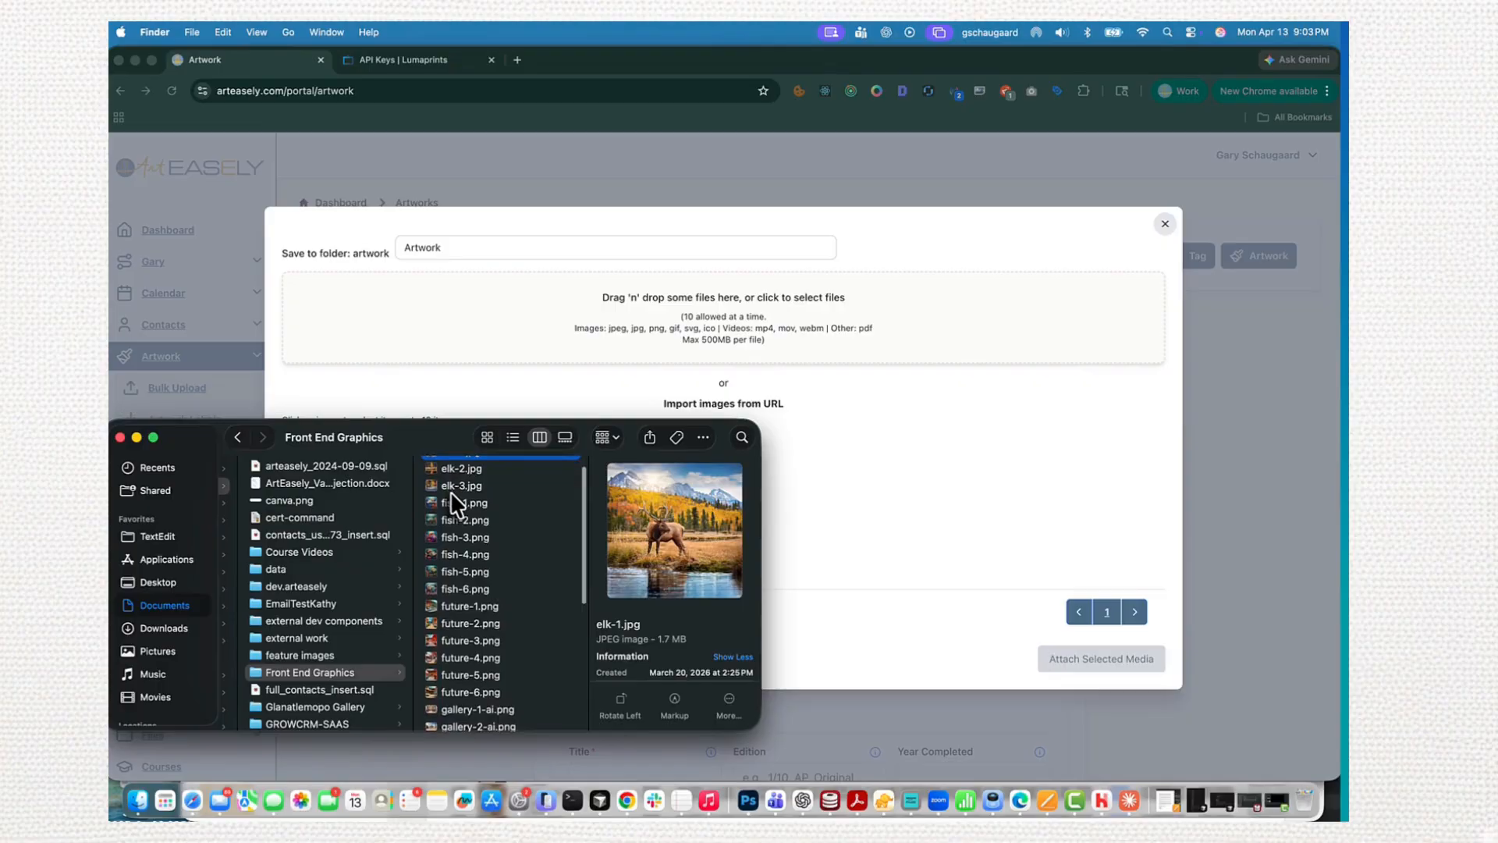
# - Upload elk-1.jpg from the Front End Graphics folder to the Artwork media folder and attach it to the new artwork
pyautogui.keyDown('shift'); pyautogui.click(451, 504); pyautogui.keyUp('shift')
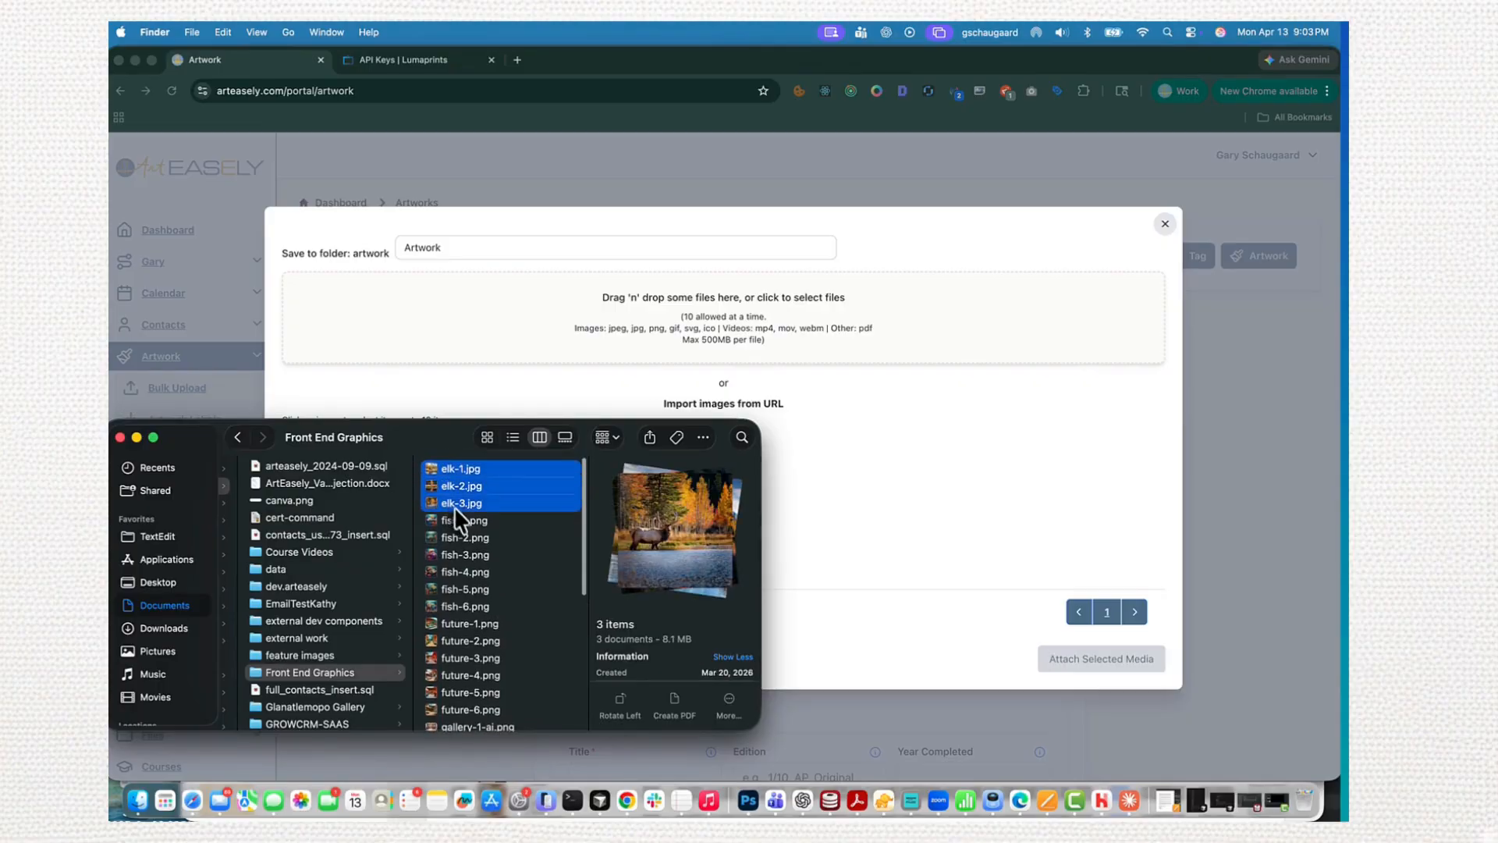
pyautogui.click(458, 470)
pyautogui.moveTo(454, 470); pyautogui.dragTo(715, 337)
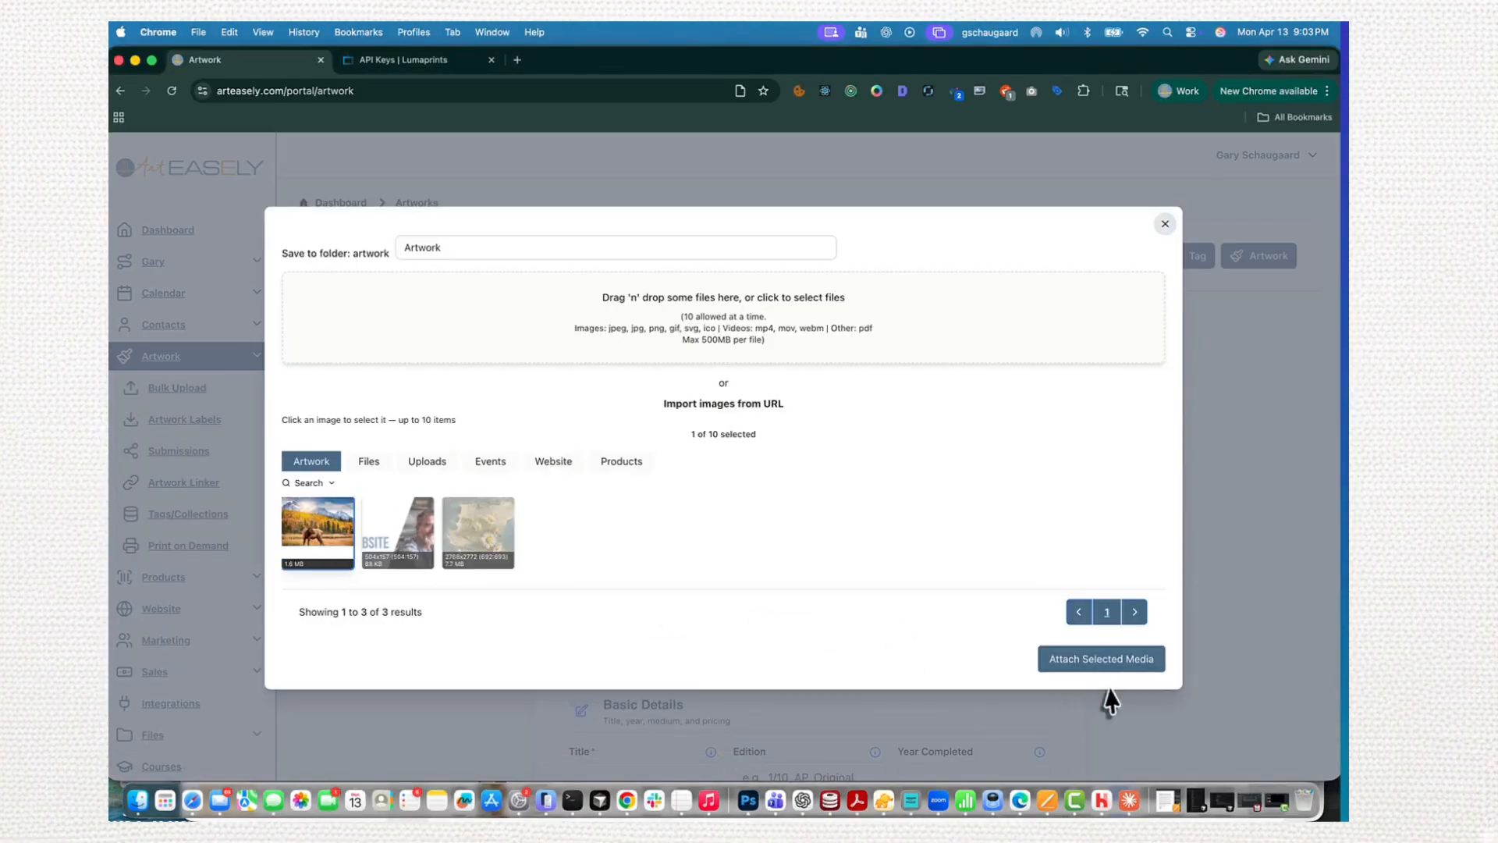
pyautogui.click(1104, 662)
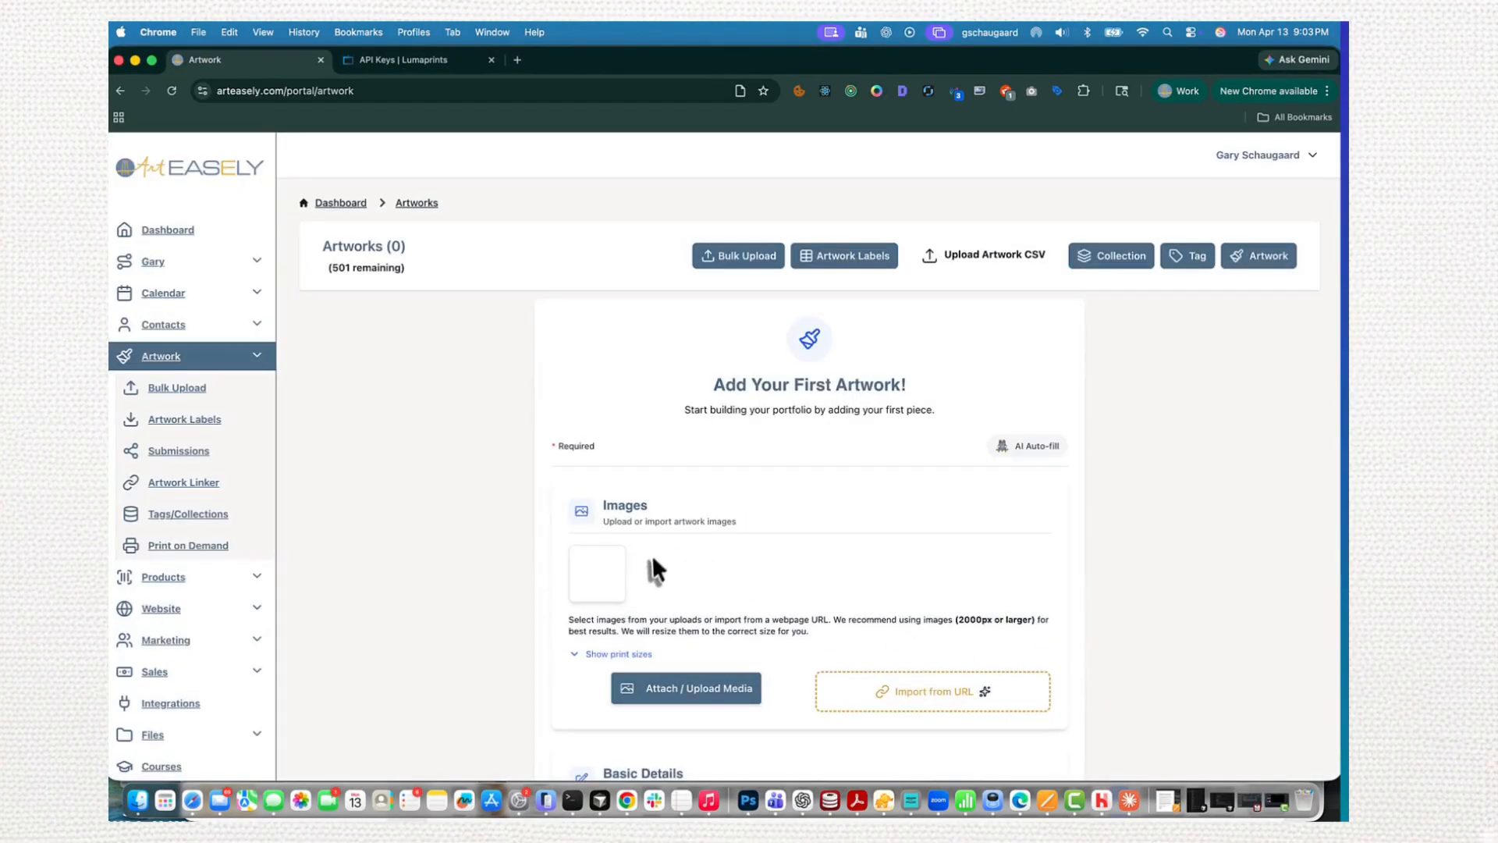
# - Title the new artwork Elk and save it, leaving the framing, location and description fields empty
pyautogui.scroll(-3, 682, 632)
pyautogui.click(653, 713)
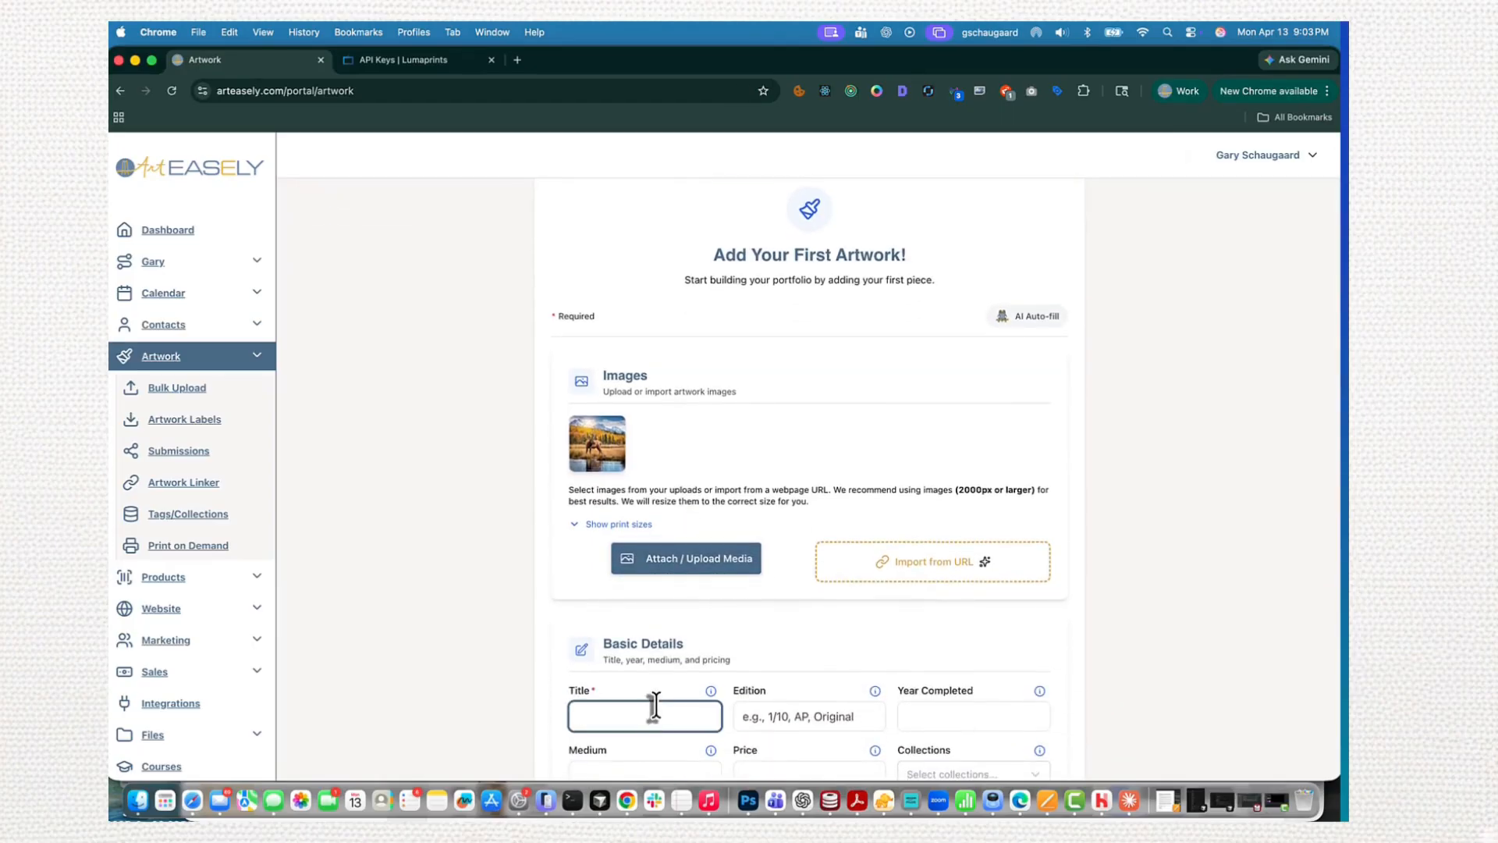
pyautogui.scroll(-10, 672, 702)
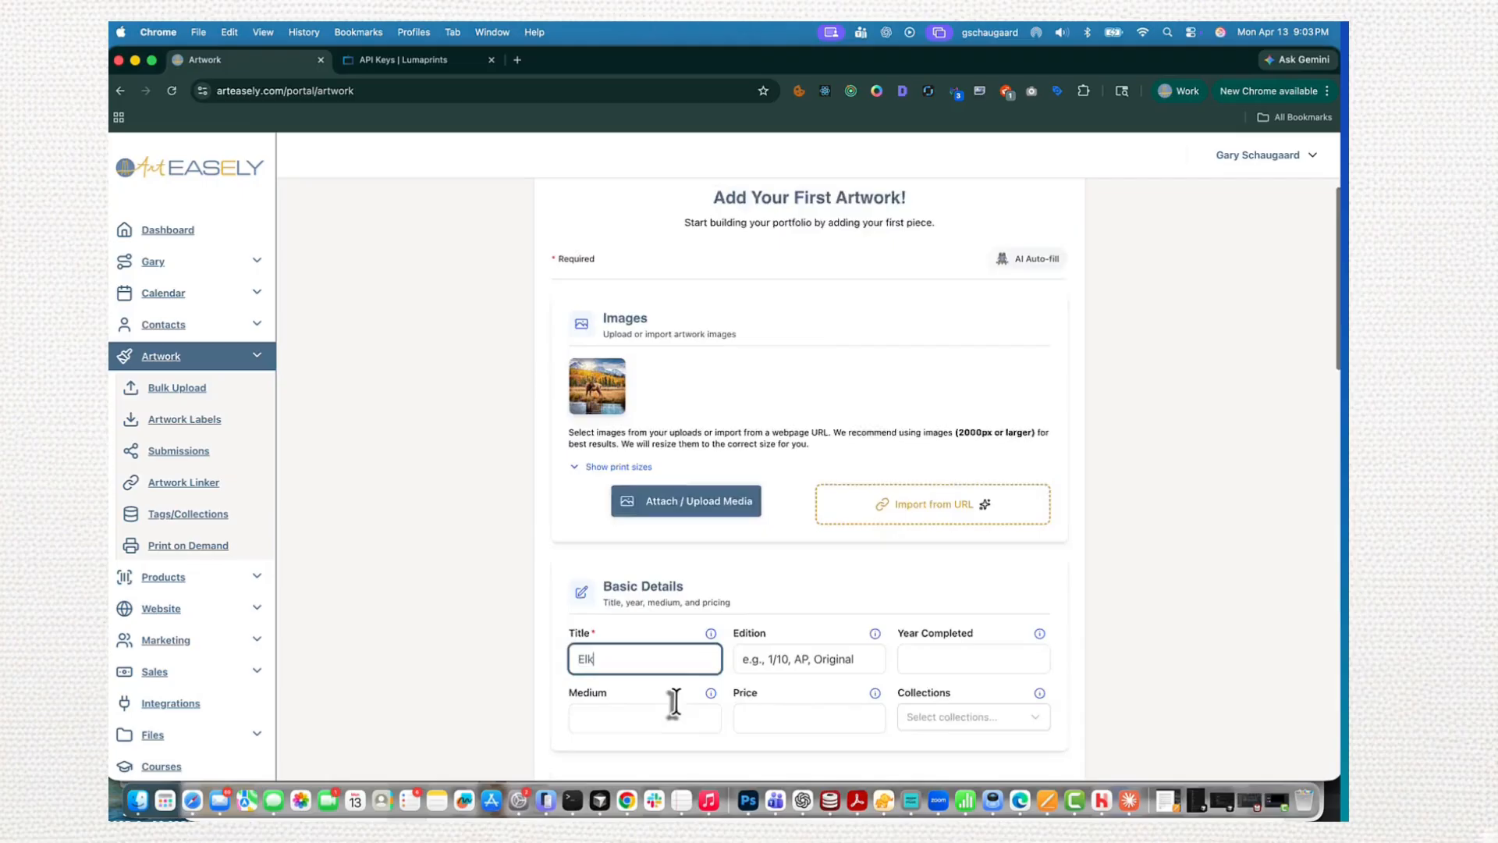
pyautogui.scroll(-15, 776, 641)
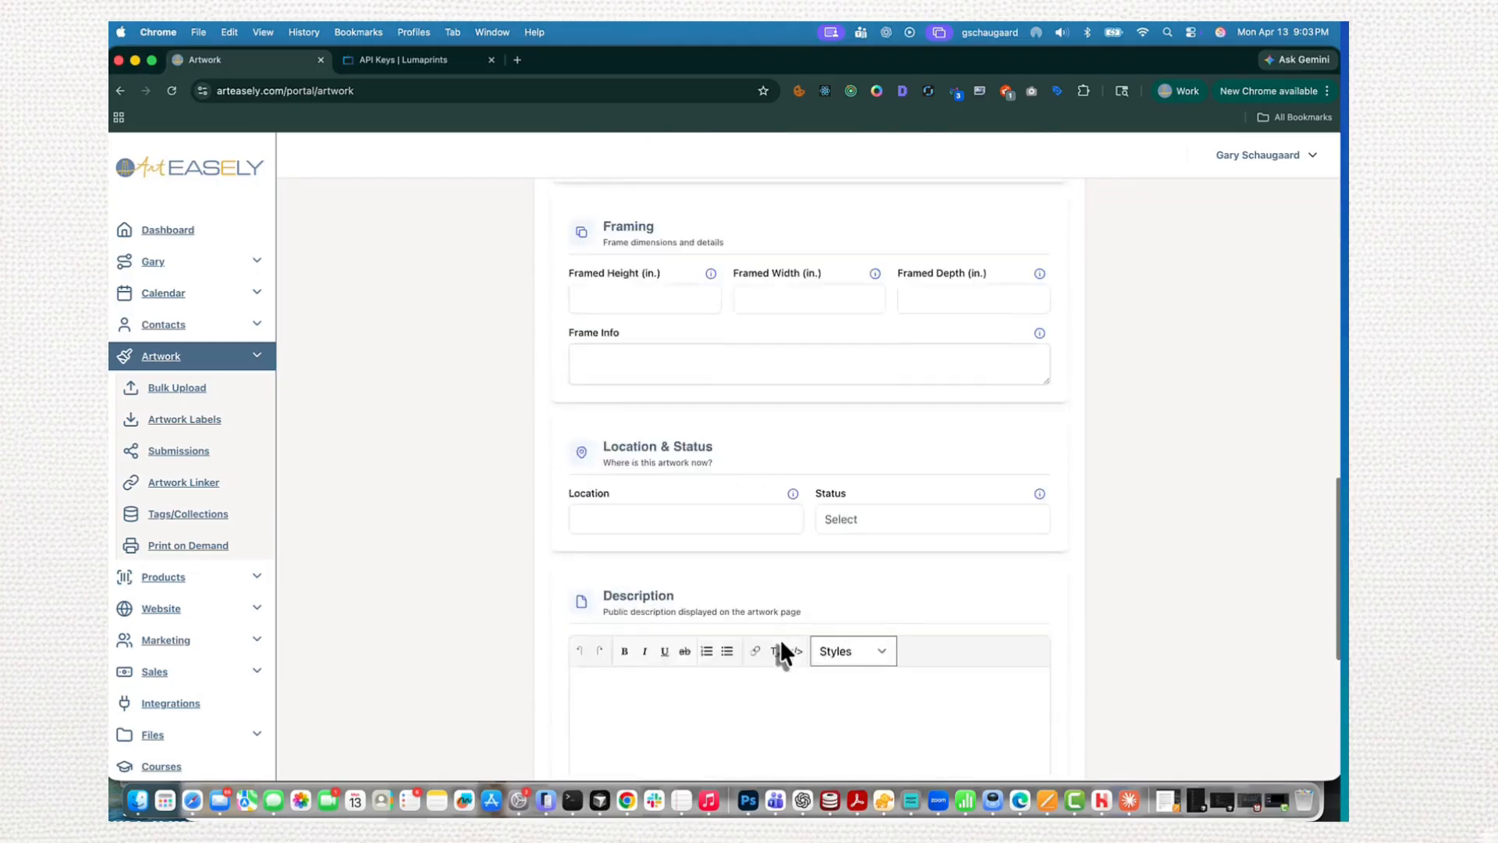
pyautogui.click(1034, 737)
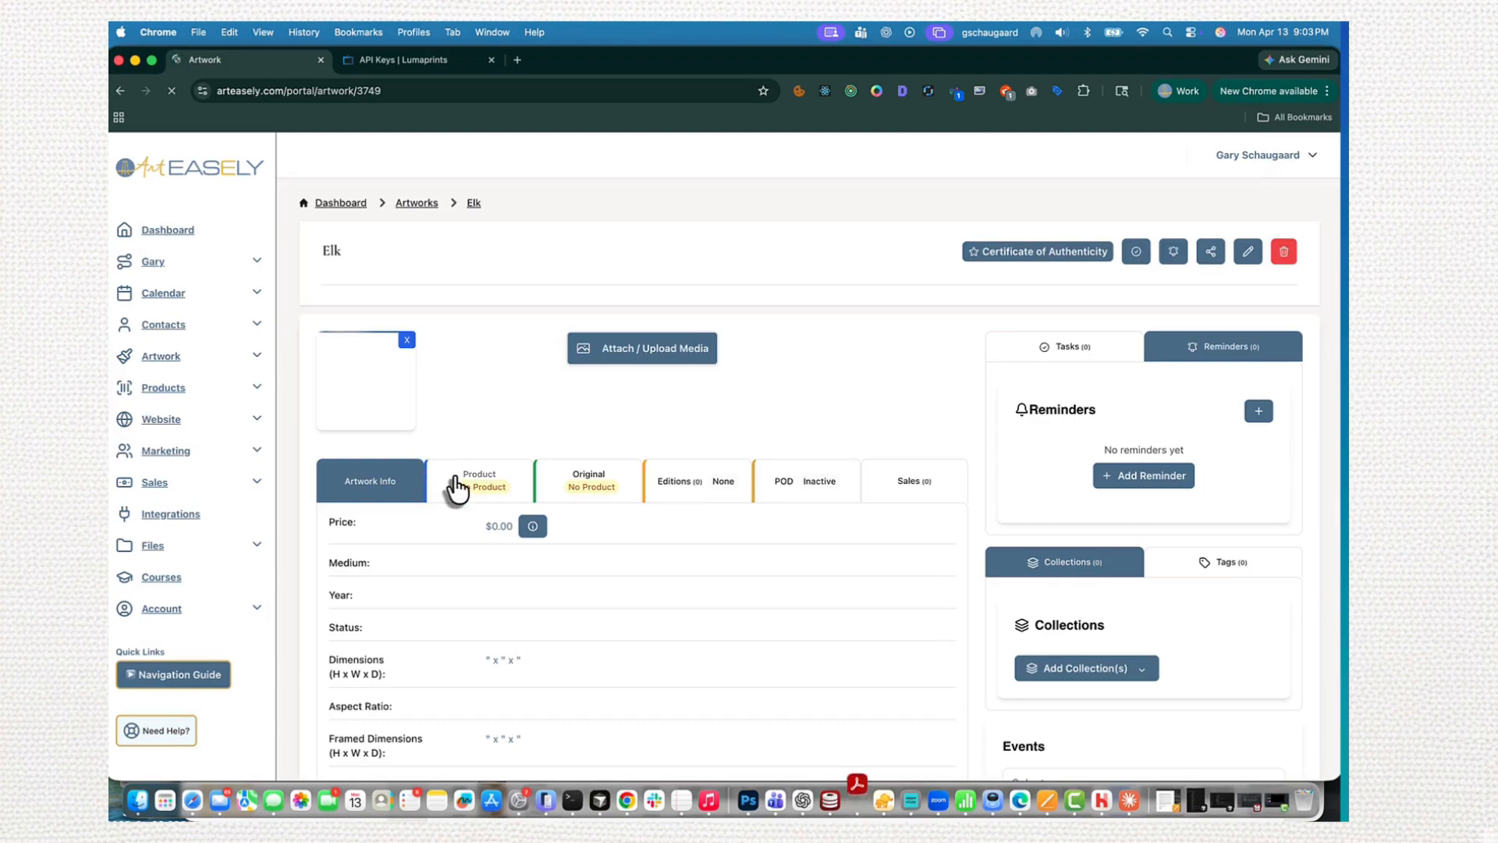
# - Create an original product for the Elk artwork and make the product active
pyautogui.click(456, 485)
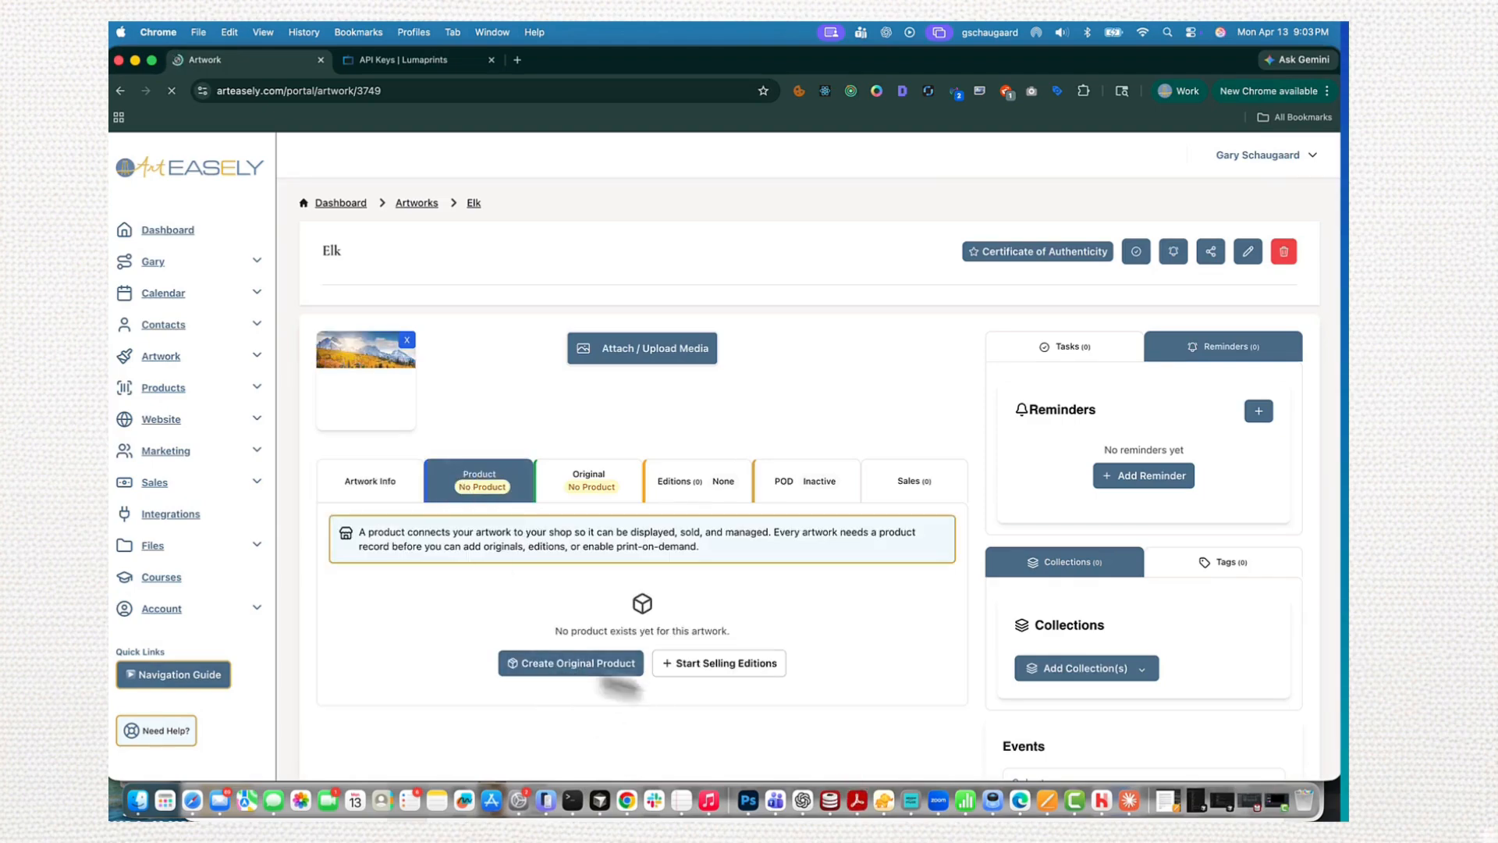
pyautogui.click(583, 665)
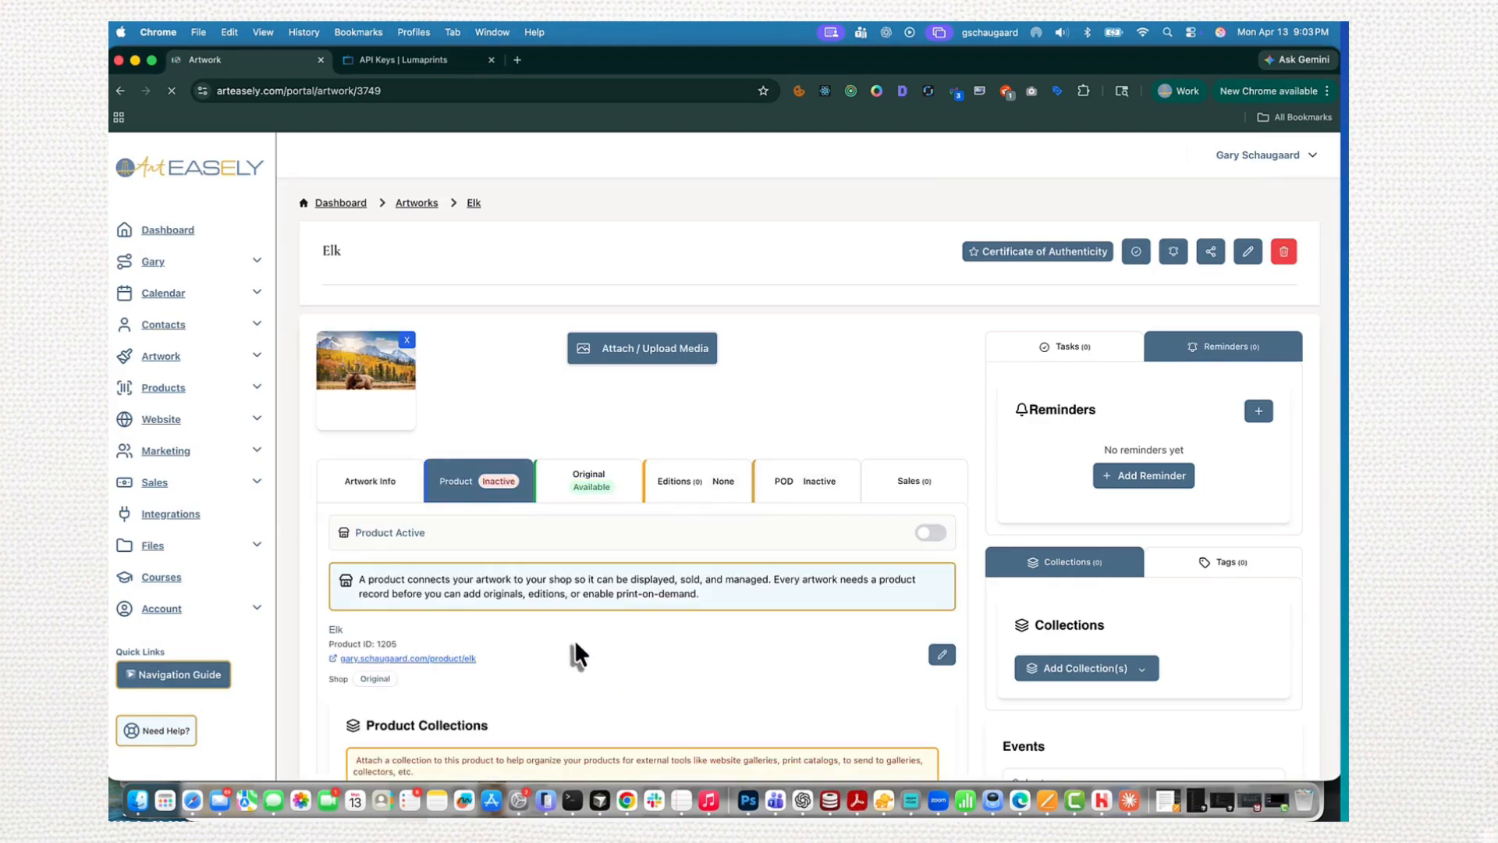
pyautogui.scroll(-4, 579, 655)
pyautogui.scroll(1, 579, 655)
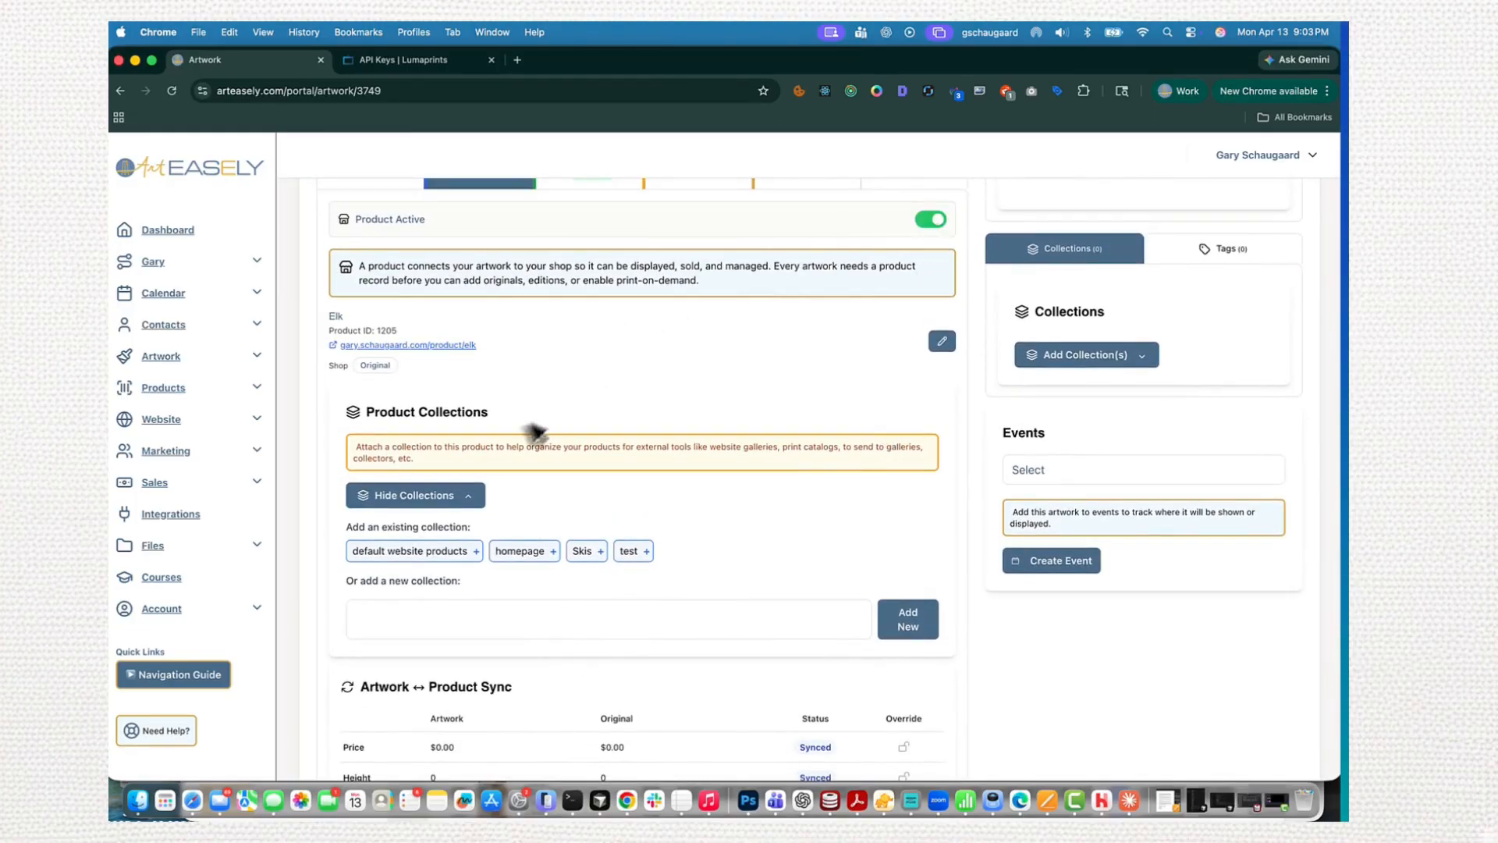
# - Add the Elk product to the existing homepage collection
pyautogui.scroll(-3, 551, 442)
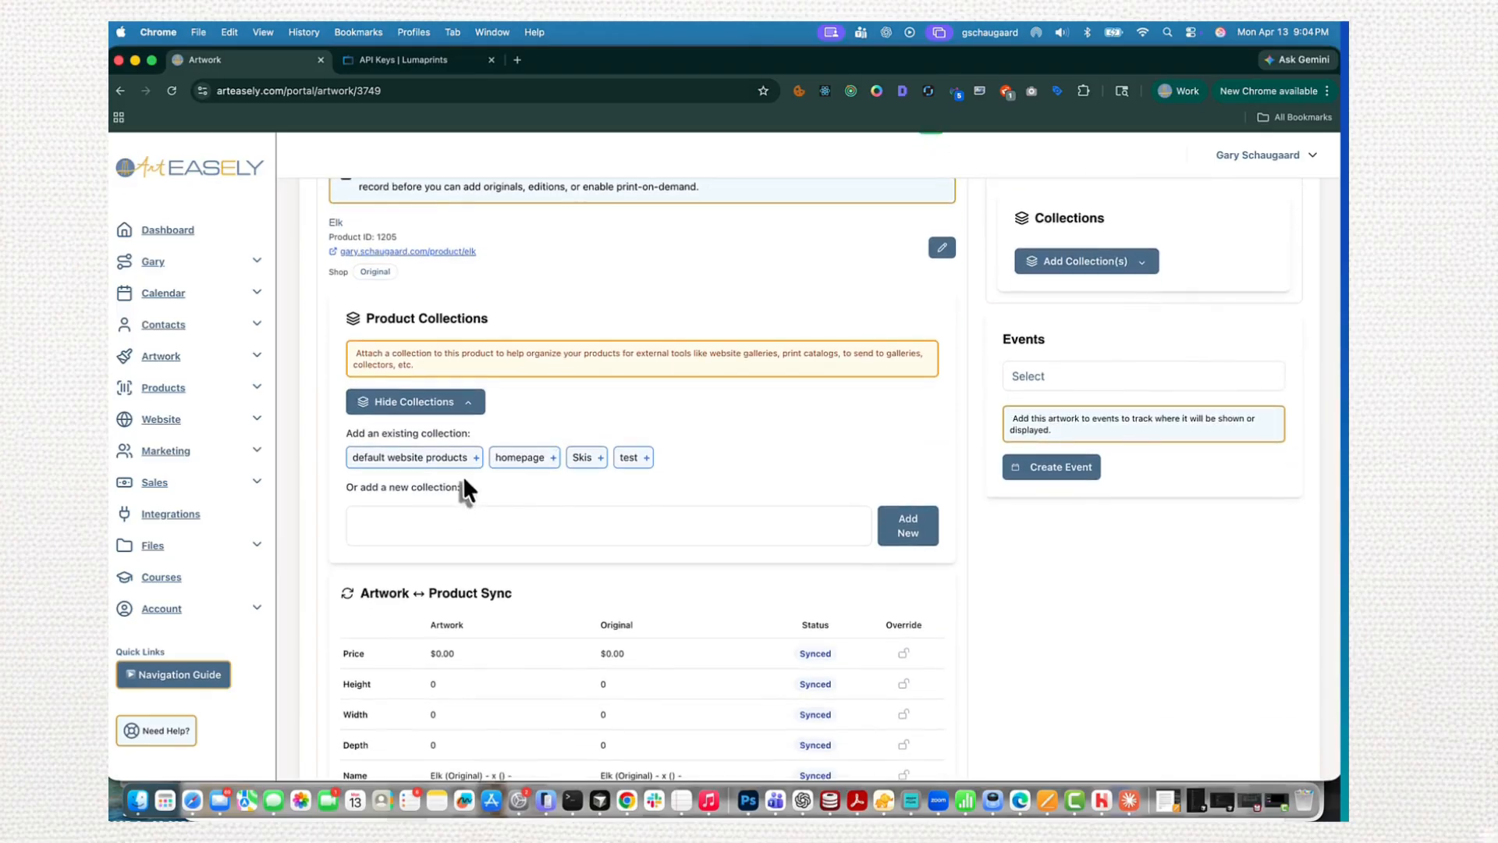
pyautogui.click(518, 460)
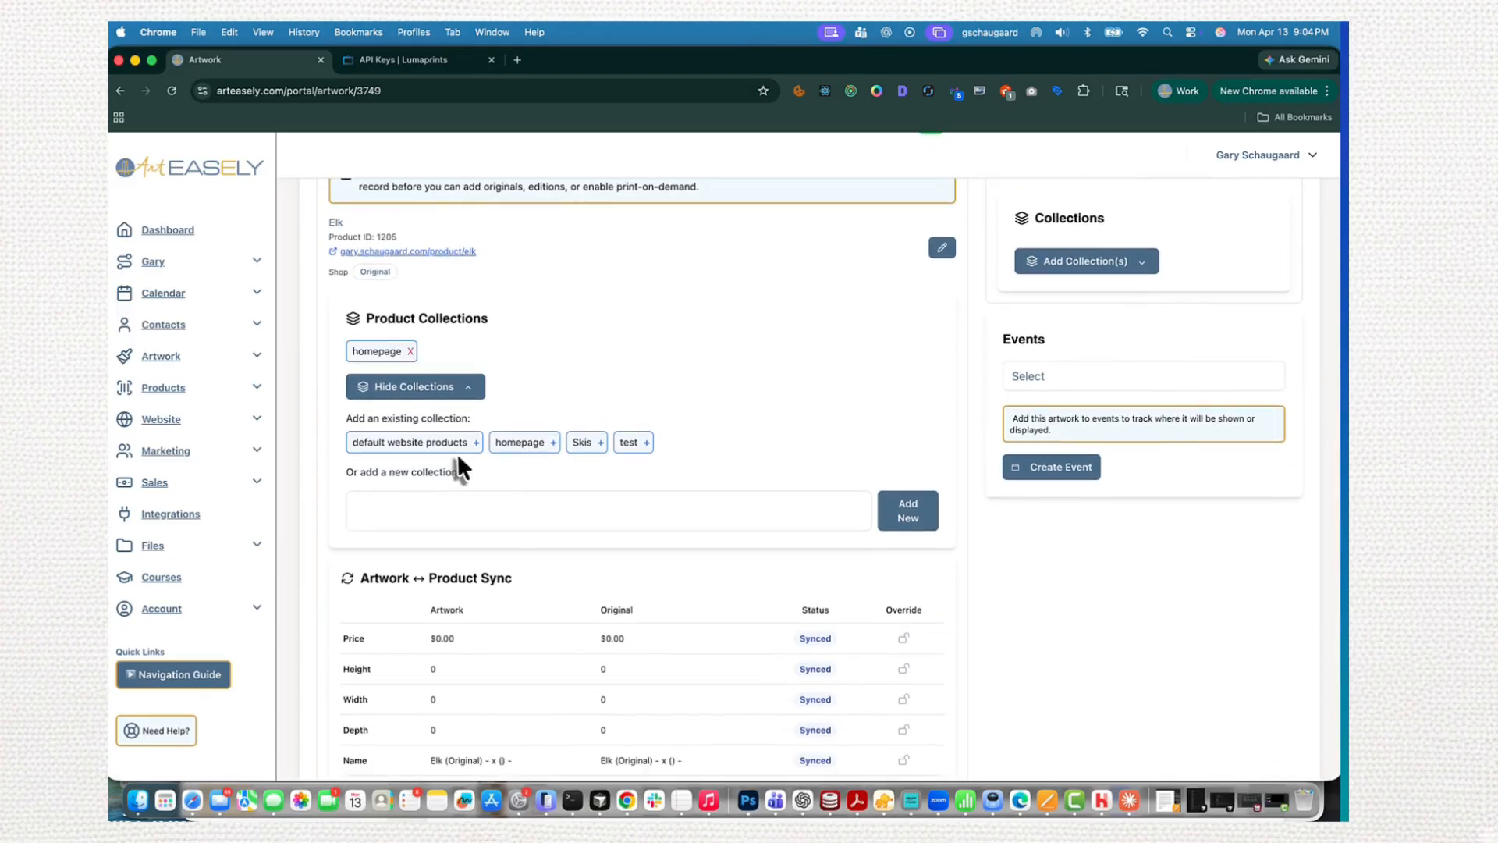
# - Review the artwork's original and editions settings and read the print-on-demand notes on Lumaprints fulfilment and global POD defaults
pyautogui.scroll(5, 461, 468)
pyautogui.click(602, 486)
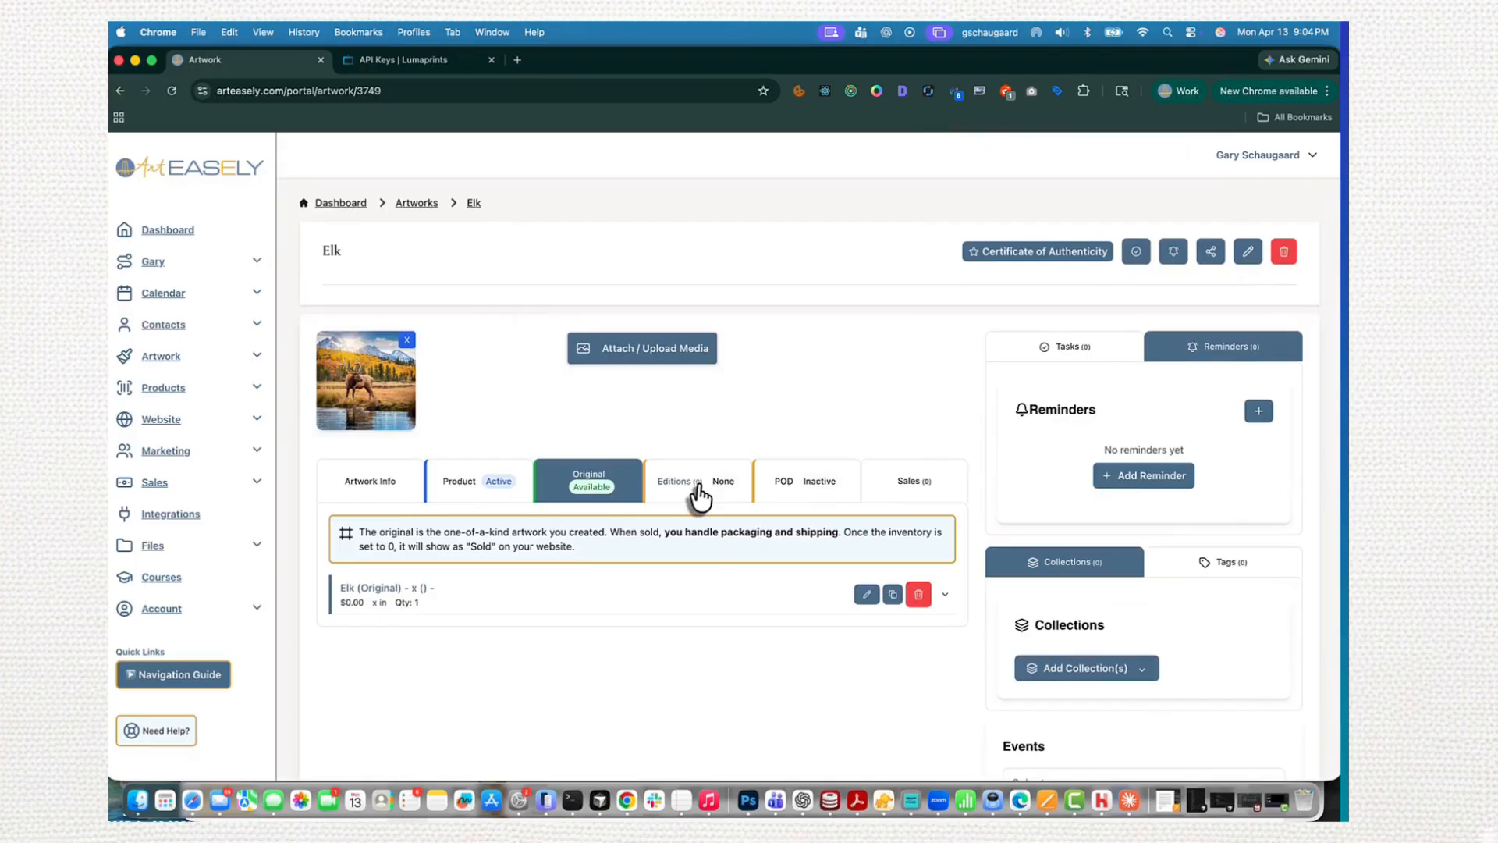
pyautogui.click(699, 497)
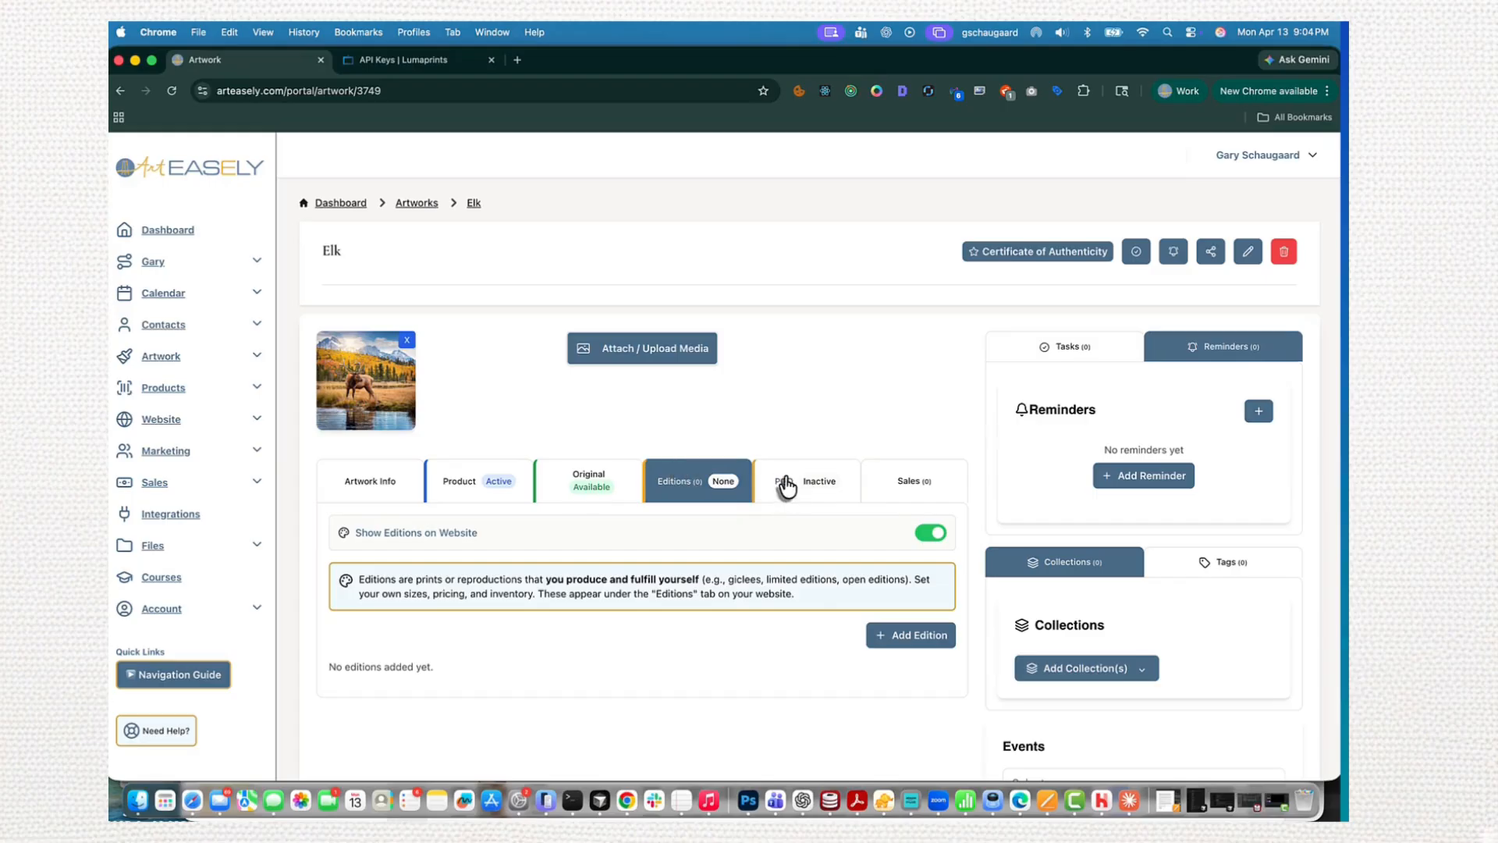
pyautogui.click(785, 485)
pyautogui.scroll(-2, 762, 585)
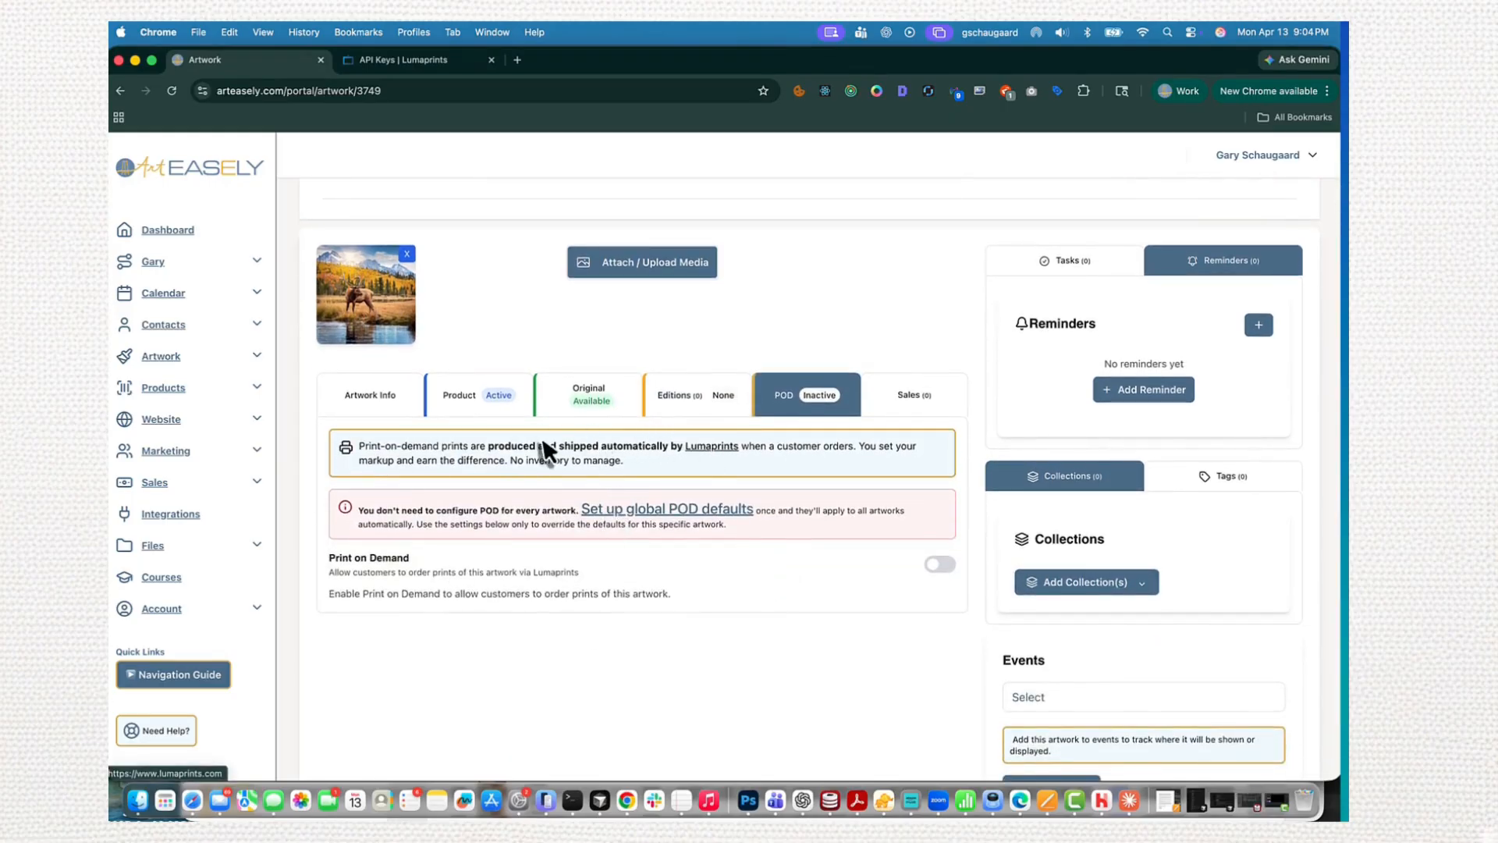
pyautogui.moveTo(539, 447); pyautogui.dragTo(730, 483)
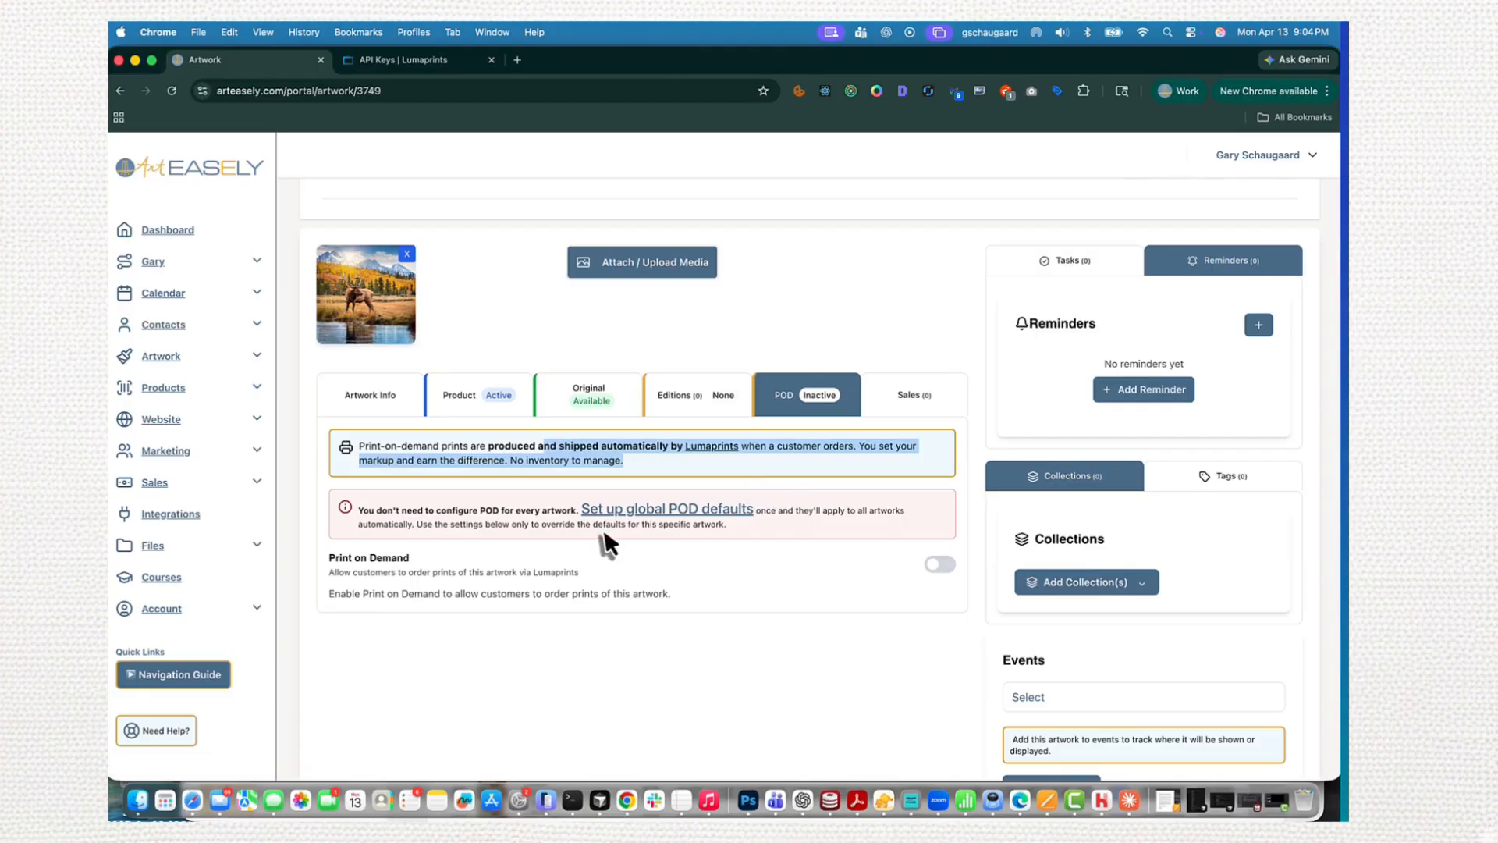
pyautogui.click(584, 542)
pyautogui.moveTo(358, 510); pyautogui.dragTo(700, 556)
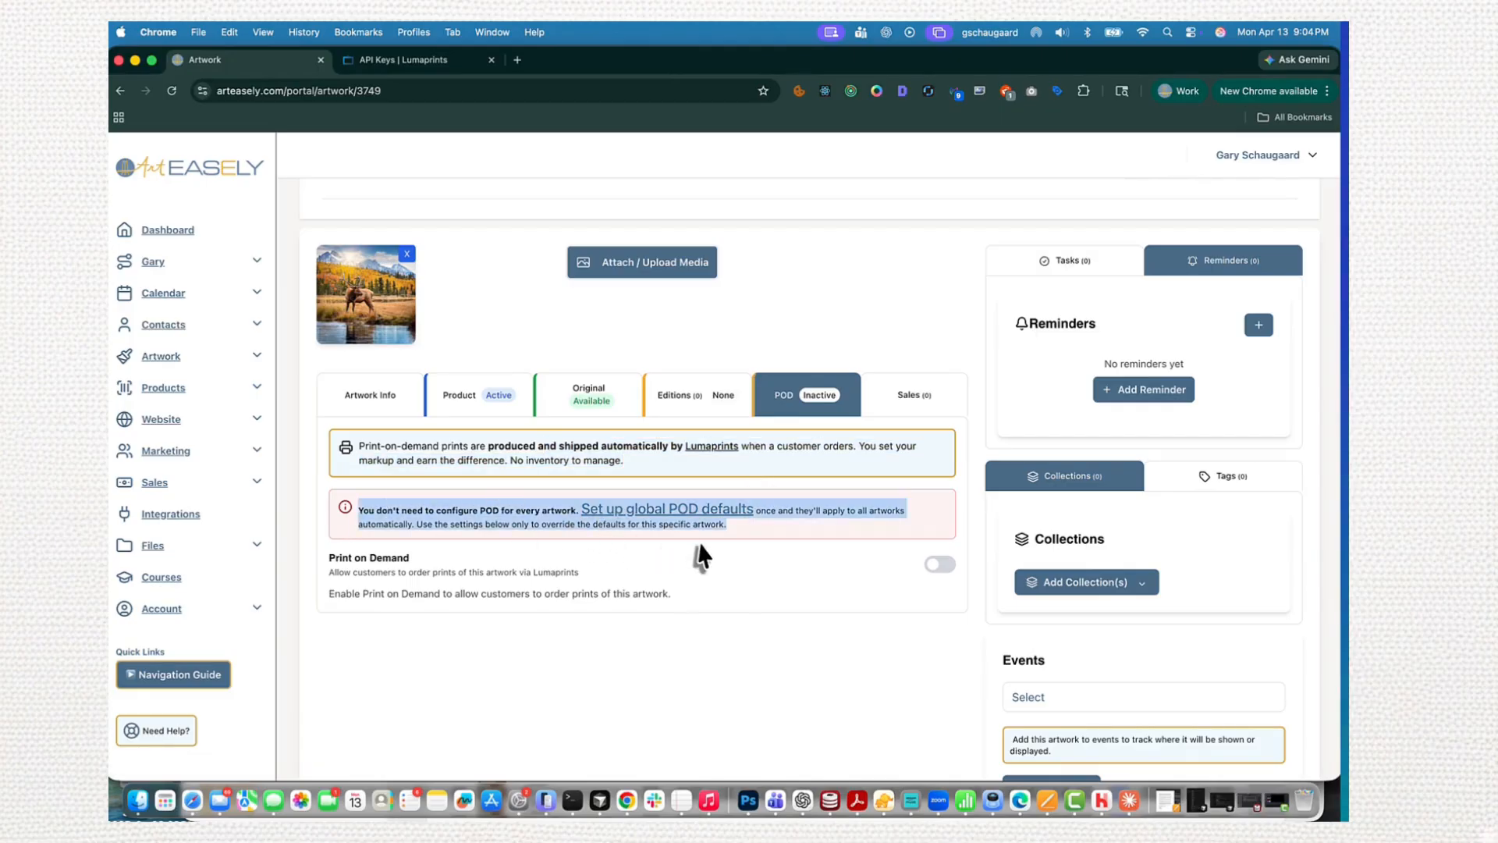
pyautogui.click(698, 548)
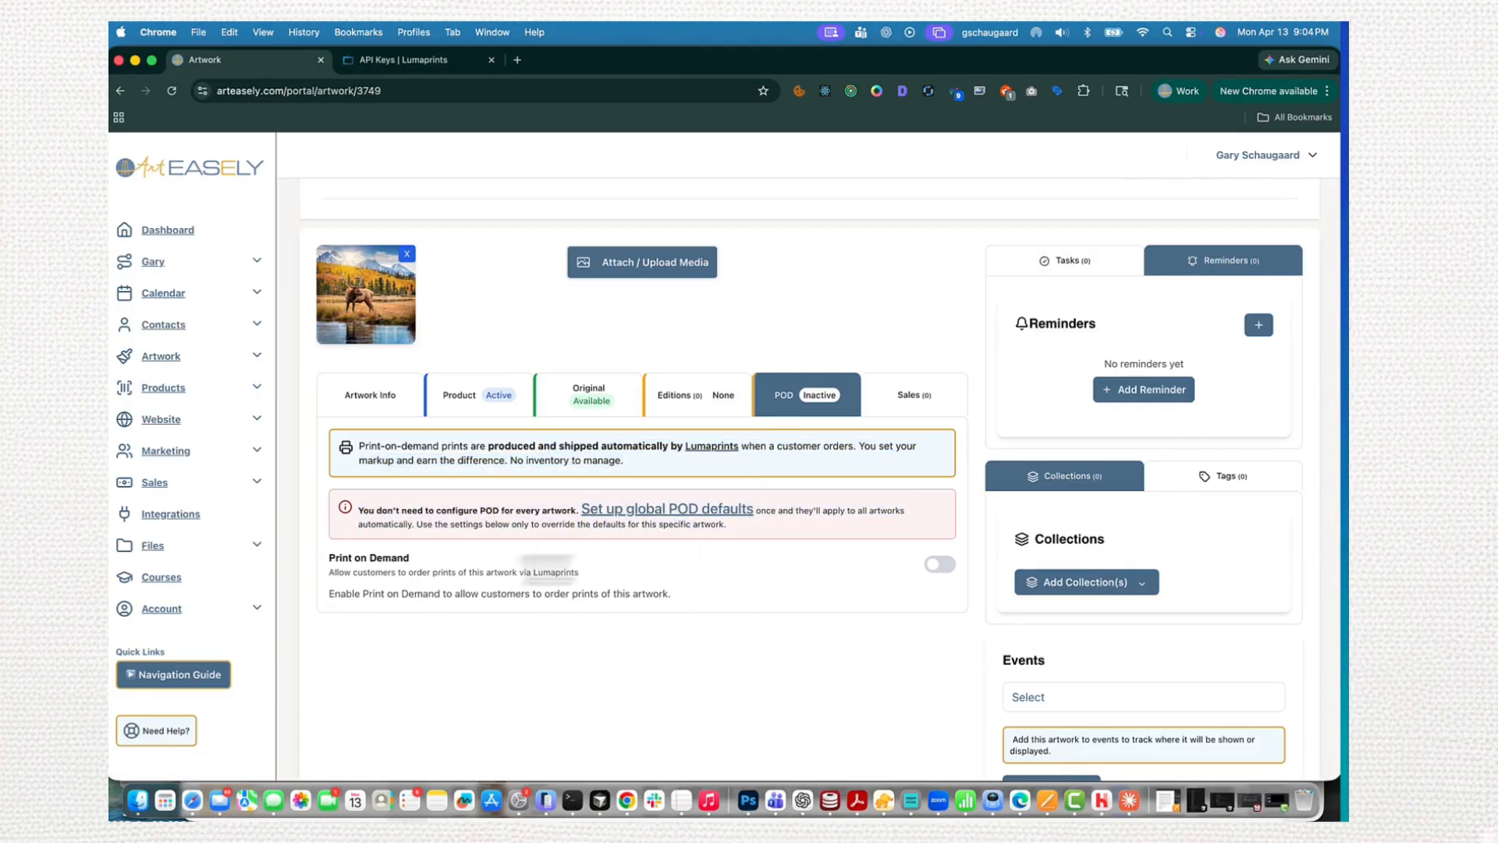
# - Enable Print on Demand for the Elk artwork and view its print image requirements
pyautogui.click(940, 564)
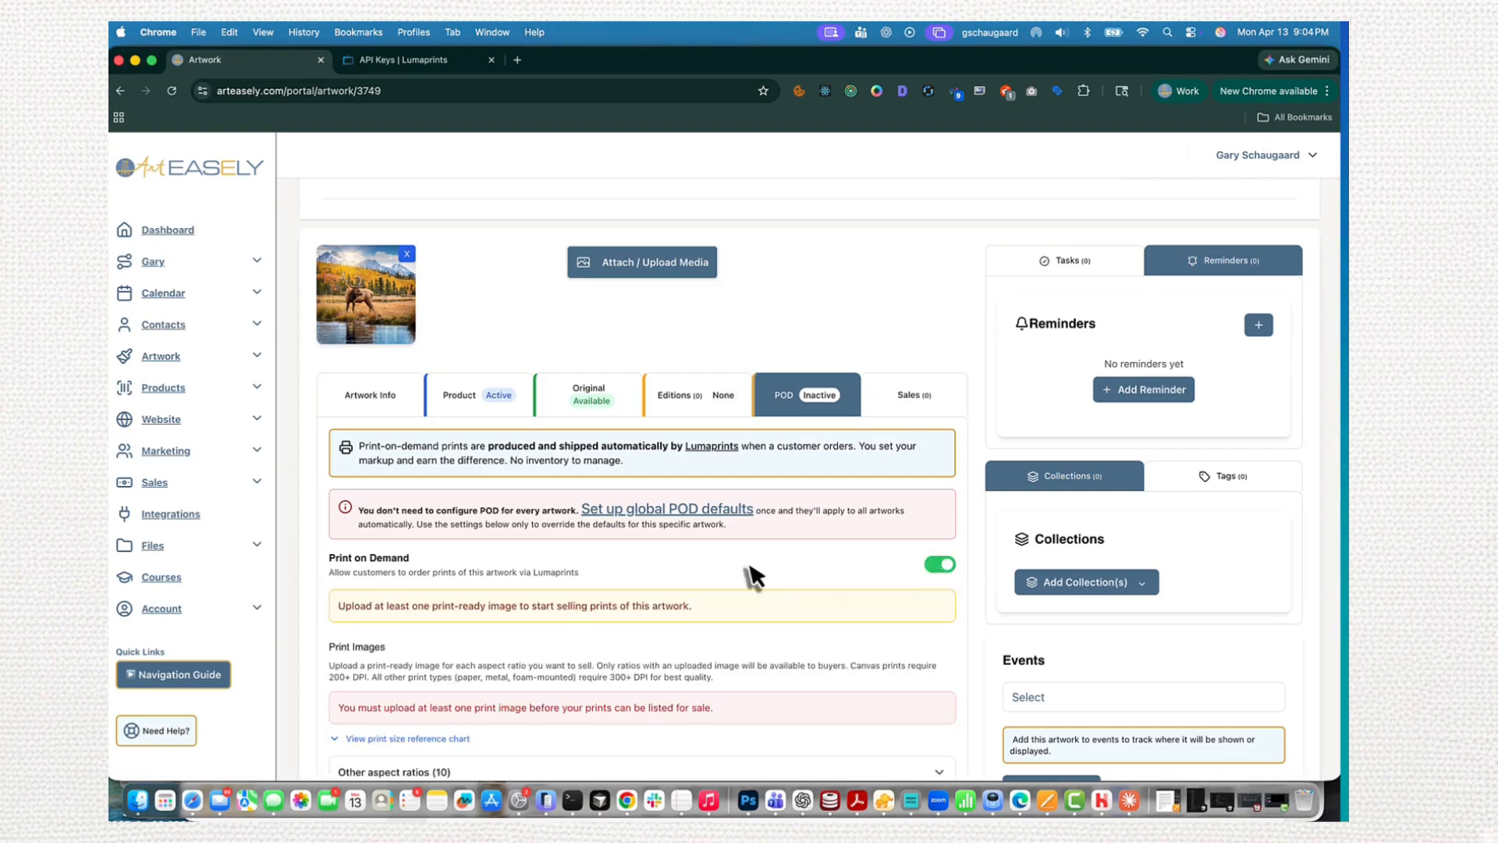
pyautogui.scroll(-3, 746, 561)
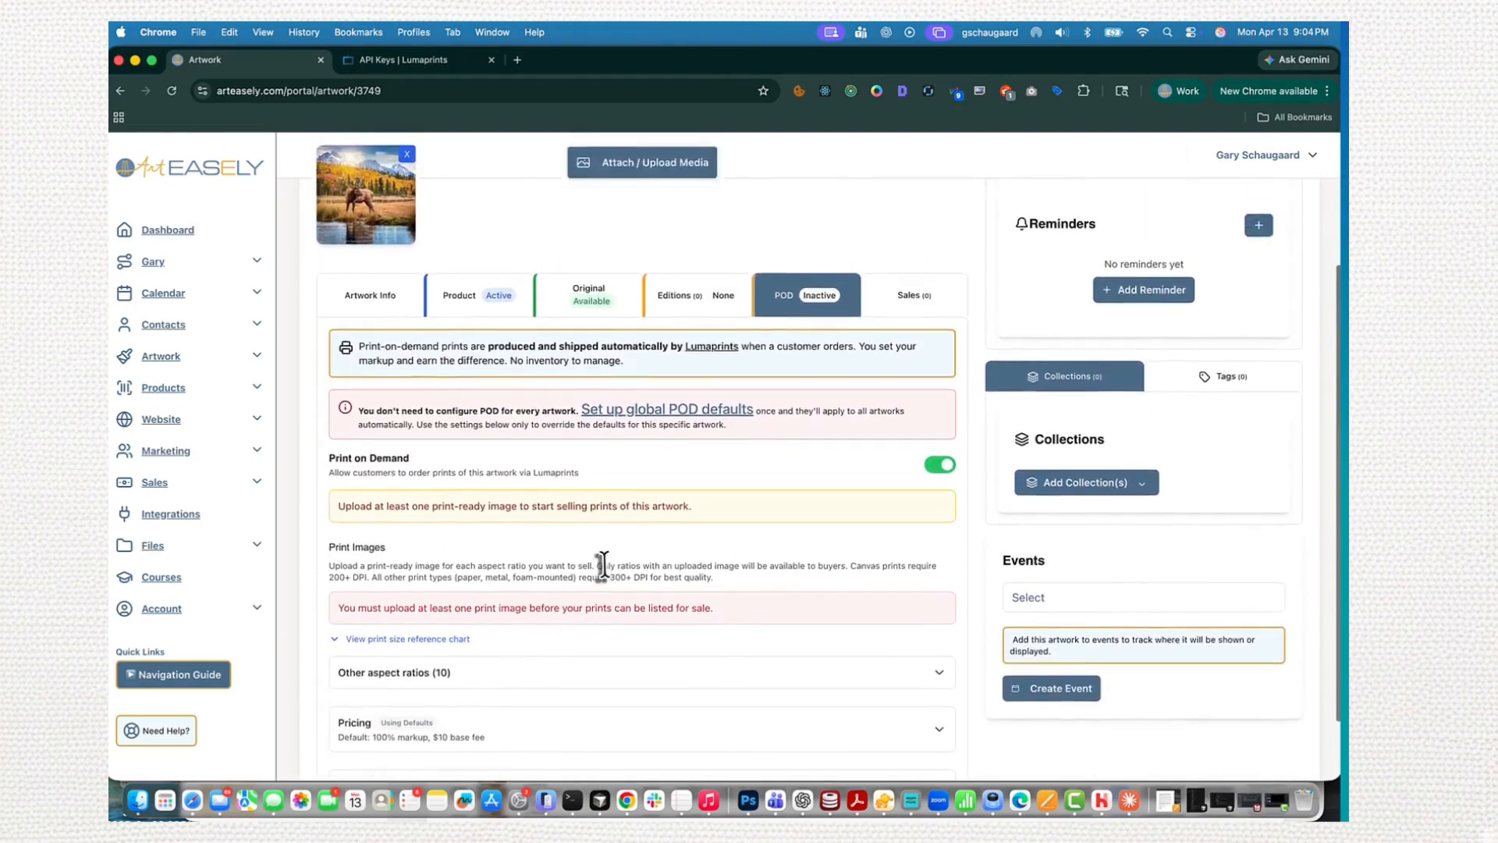
# - Edit the Elk artwork to set its unframed height and width to 24 inches each, and save
pyautogui.click(1246, 254)
pyautogui.scroll(-5, 996, 482)
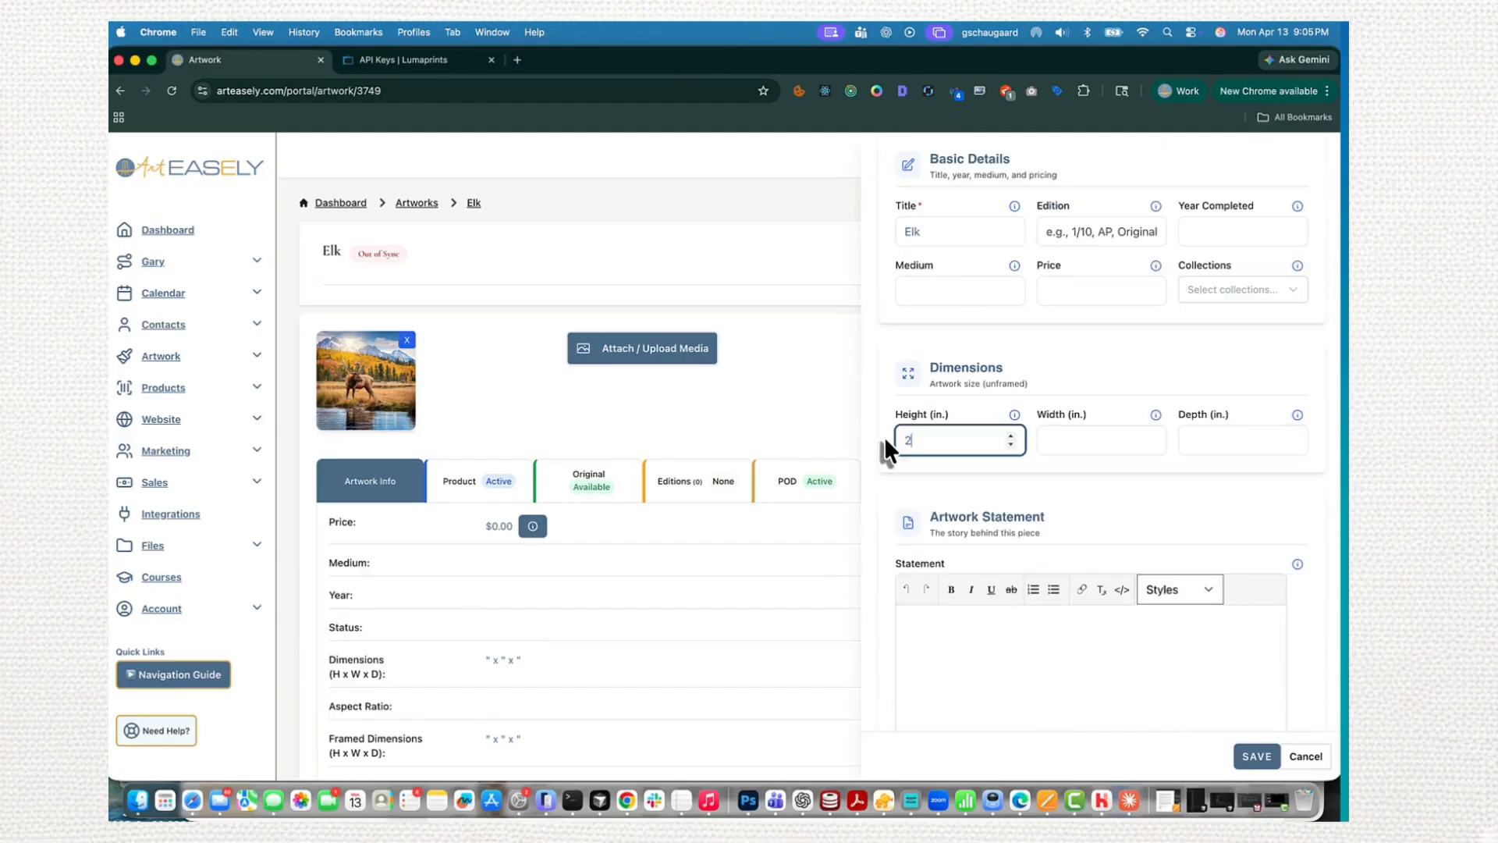
pyautogui.click(1064, 439)
pyautogui.click(1232, 754)
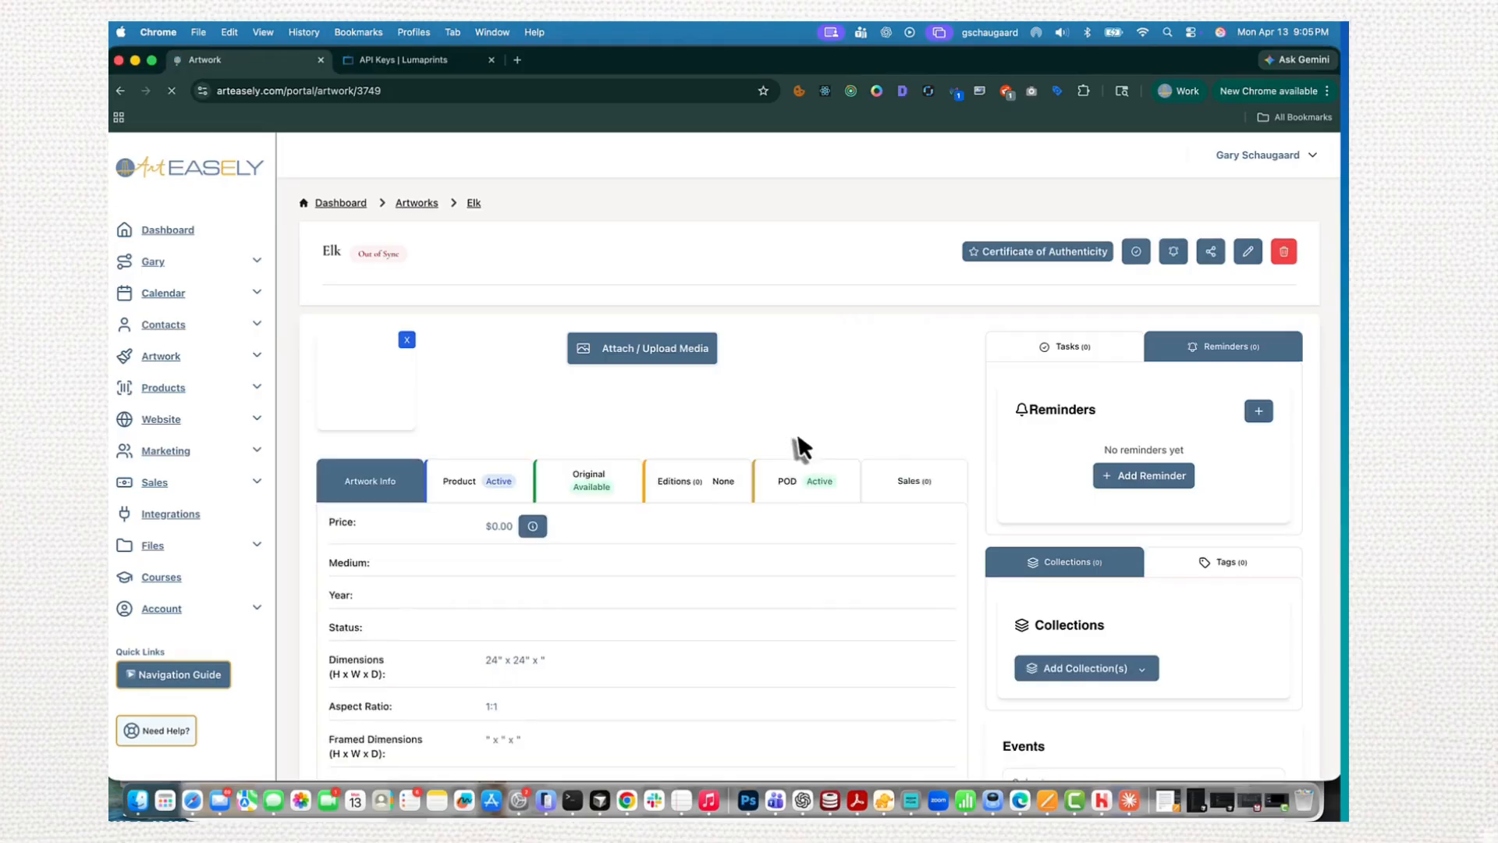
# - Attach the uploaded elk image as the print-on-demand image for the Square (1:1) aspect ratio
pyautogui.click(790, 481)
pyautogui.scroll(-10, 601, 535)
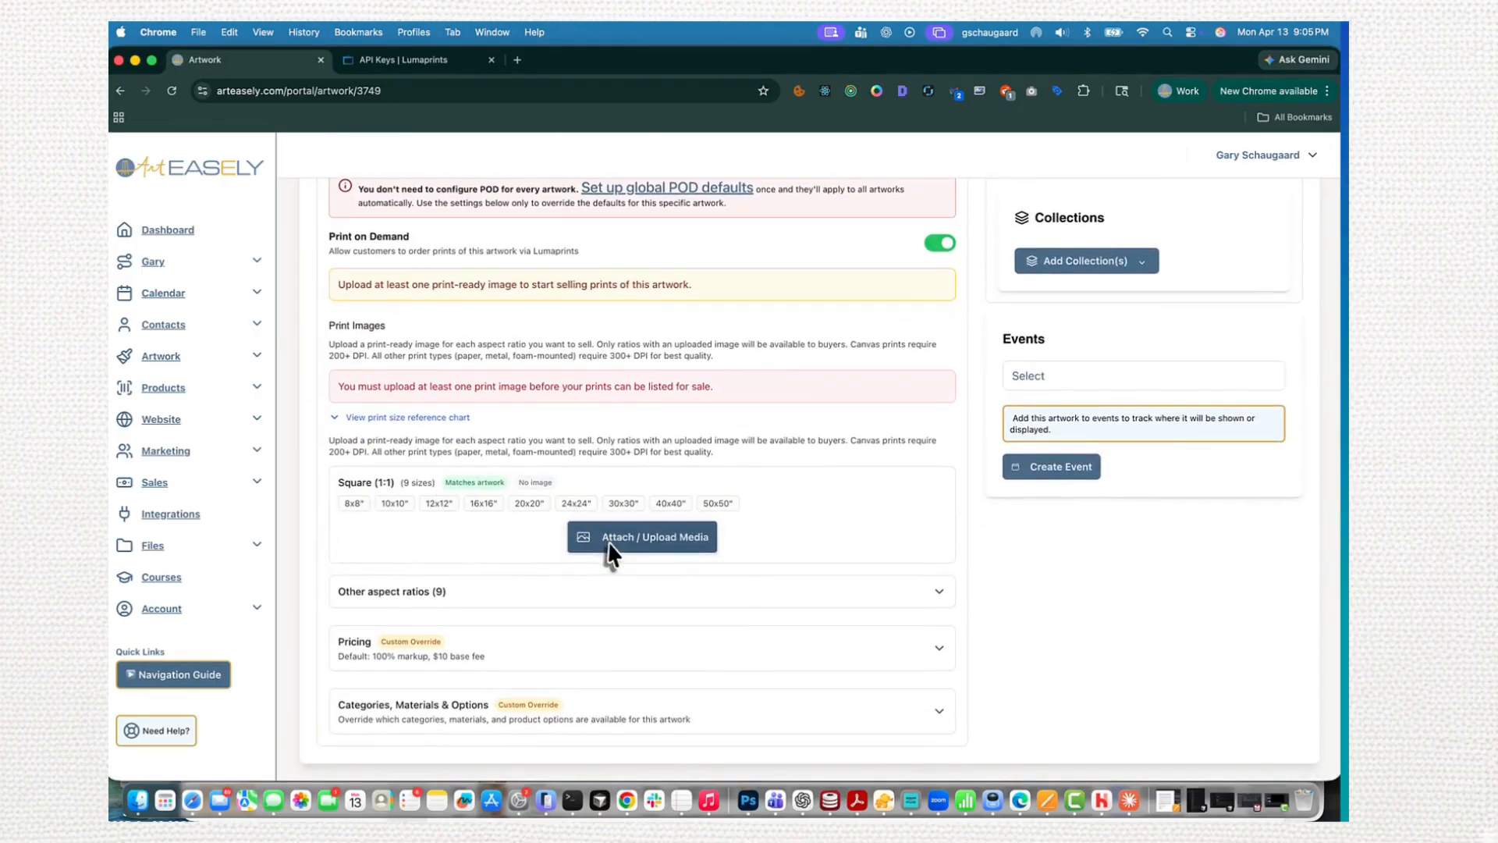
pyautogui.click(610, 546)
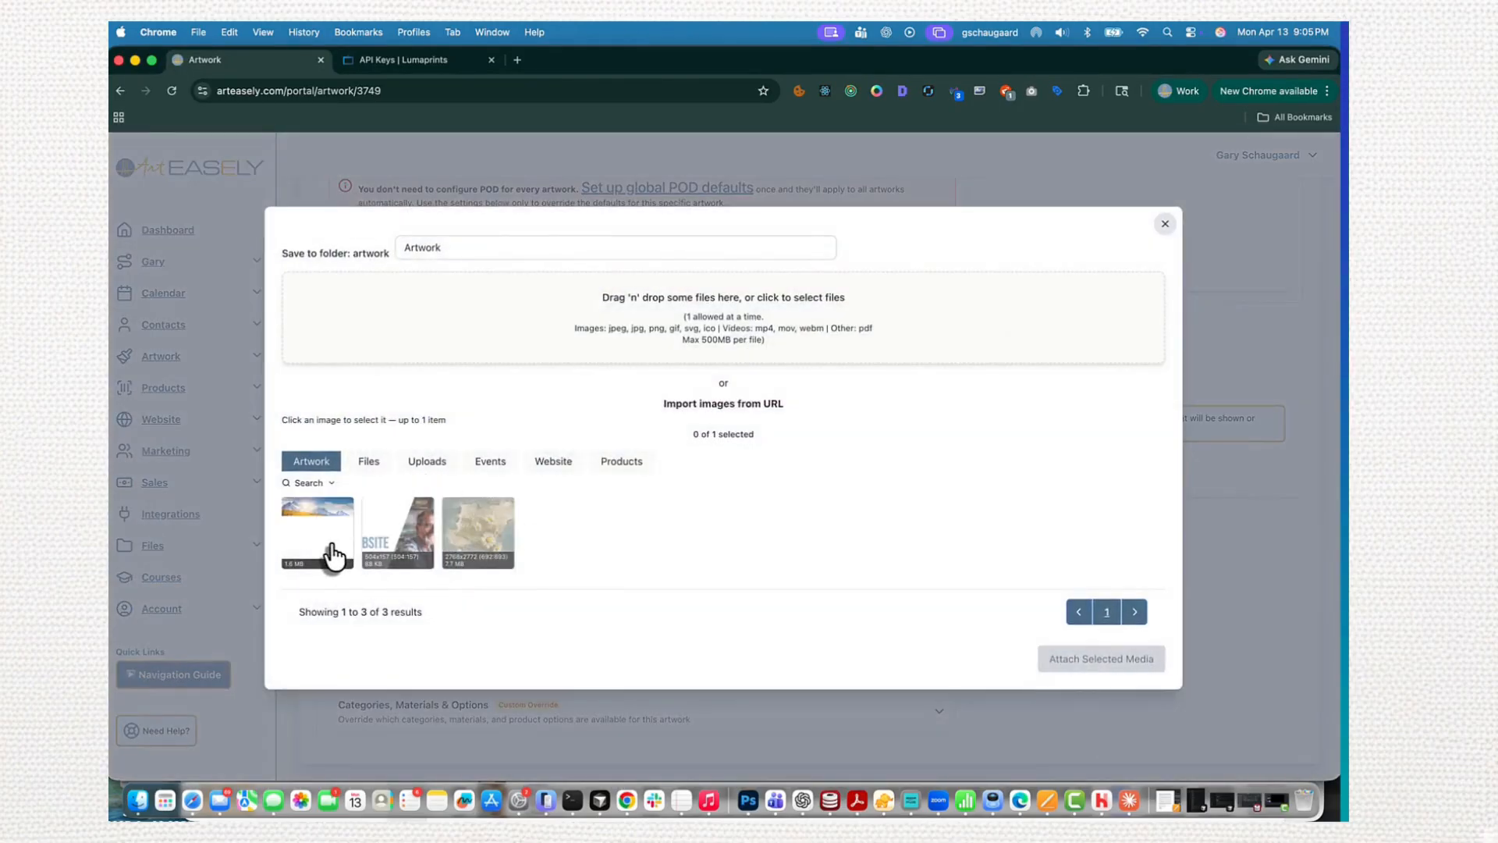
pyautogui.click(348, 550)
pyautogui.click(1056, 665)
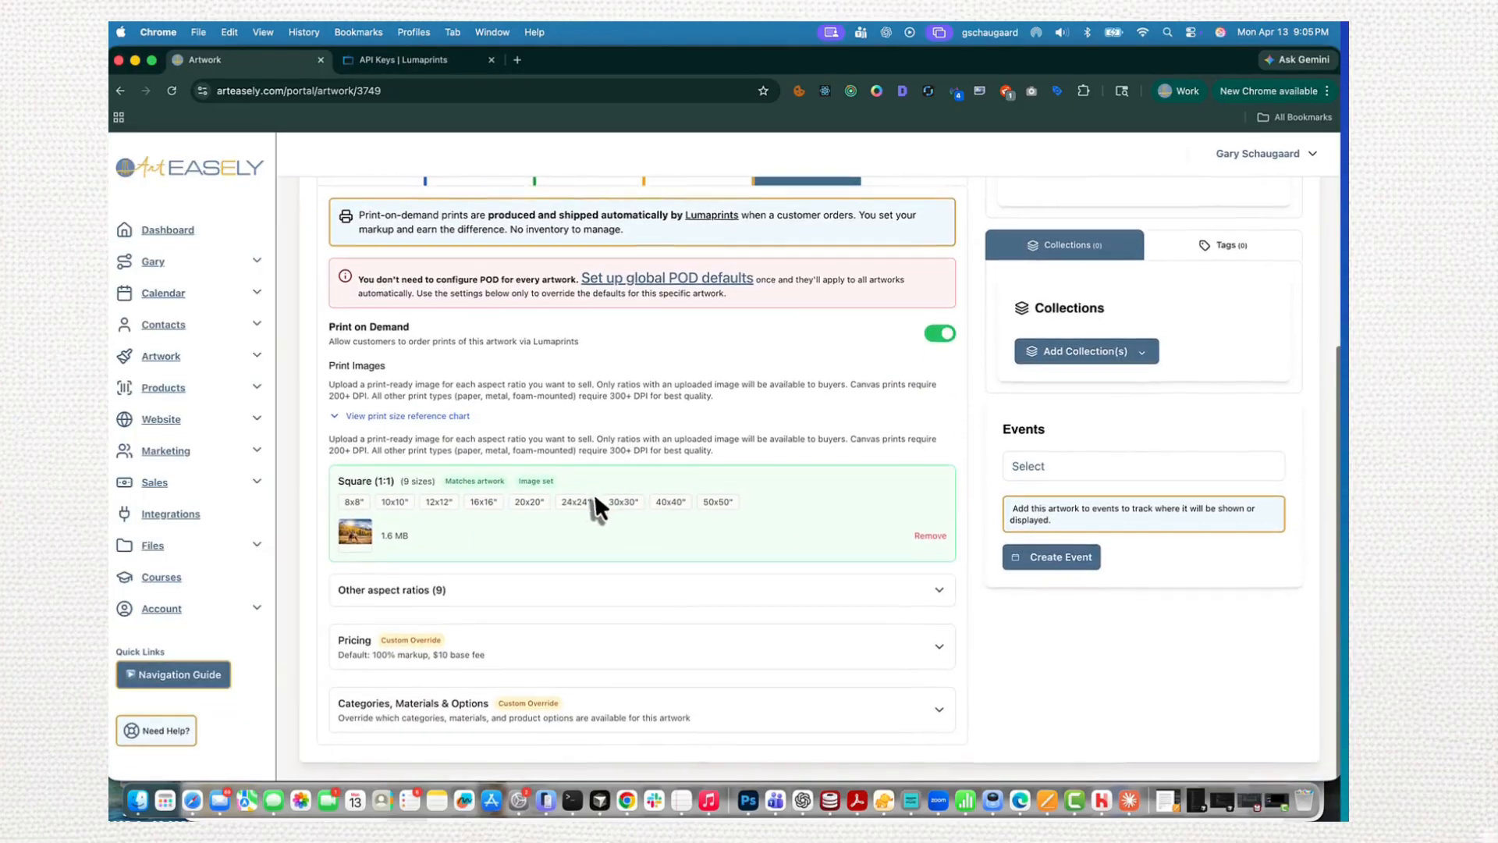
# - Look through the print sizes offered under the other aspect ratios, from 5:7 to 1:3
pyautogui.click(514, 606)
pyautogui.scroll(-4, 512, 596)
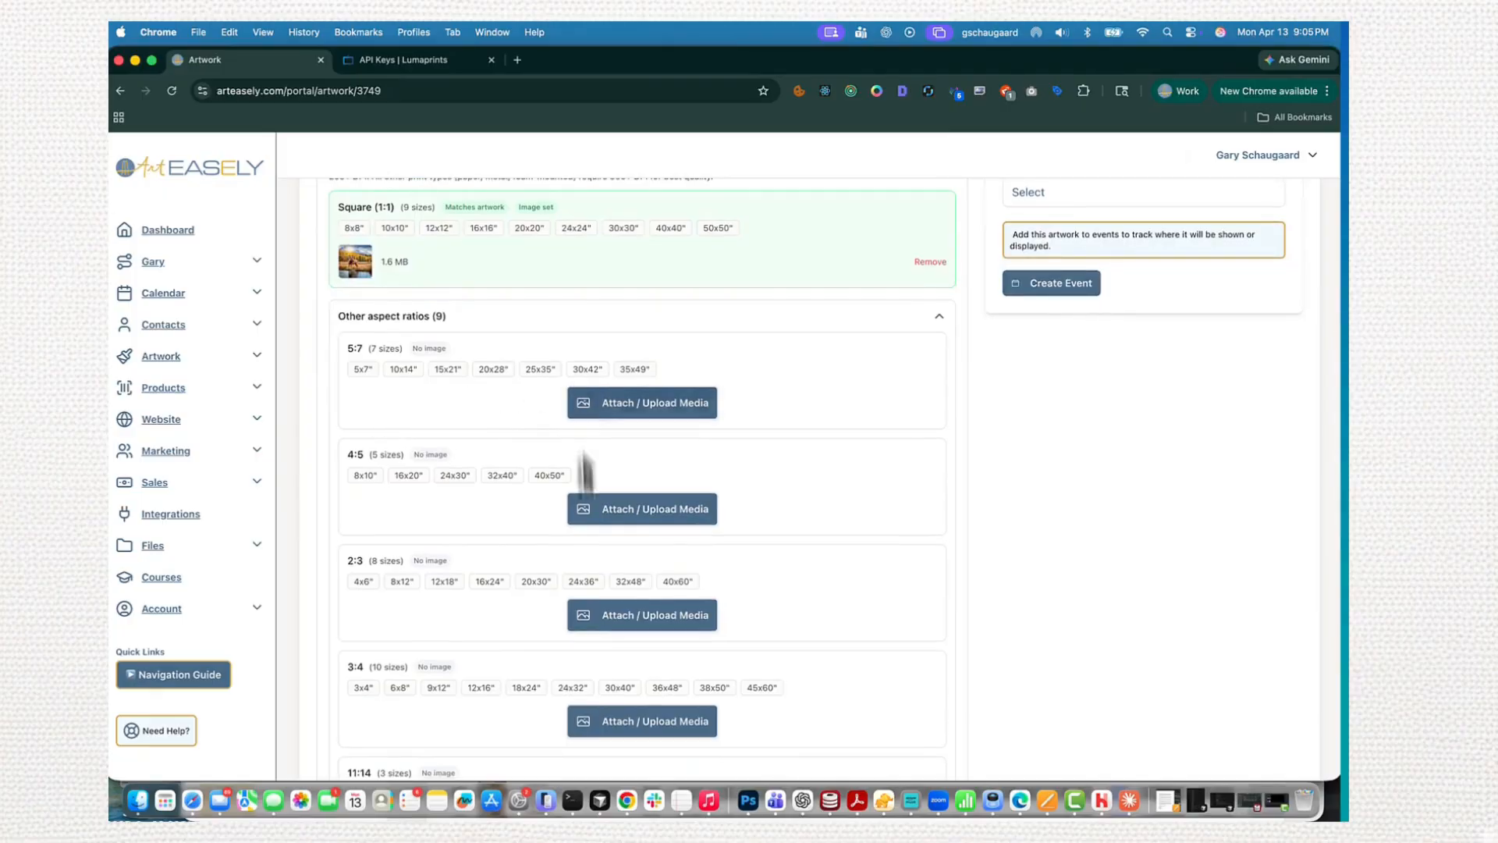
pyautogui.scroll(-3, 586, 528)
pyautogui.scroll(-4, 585, 451)
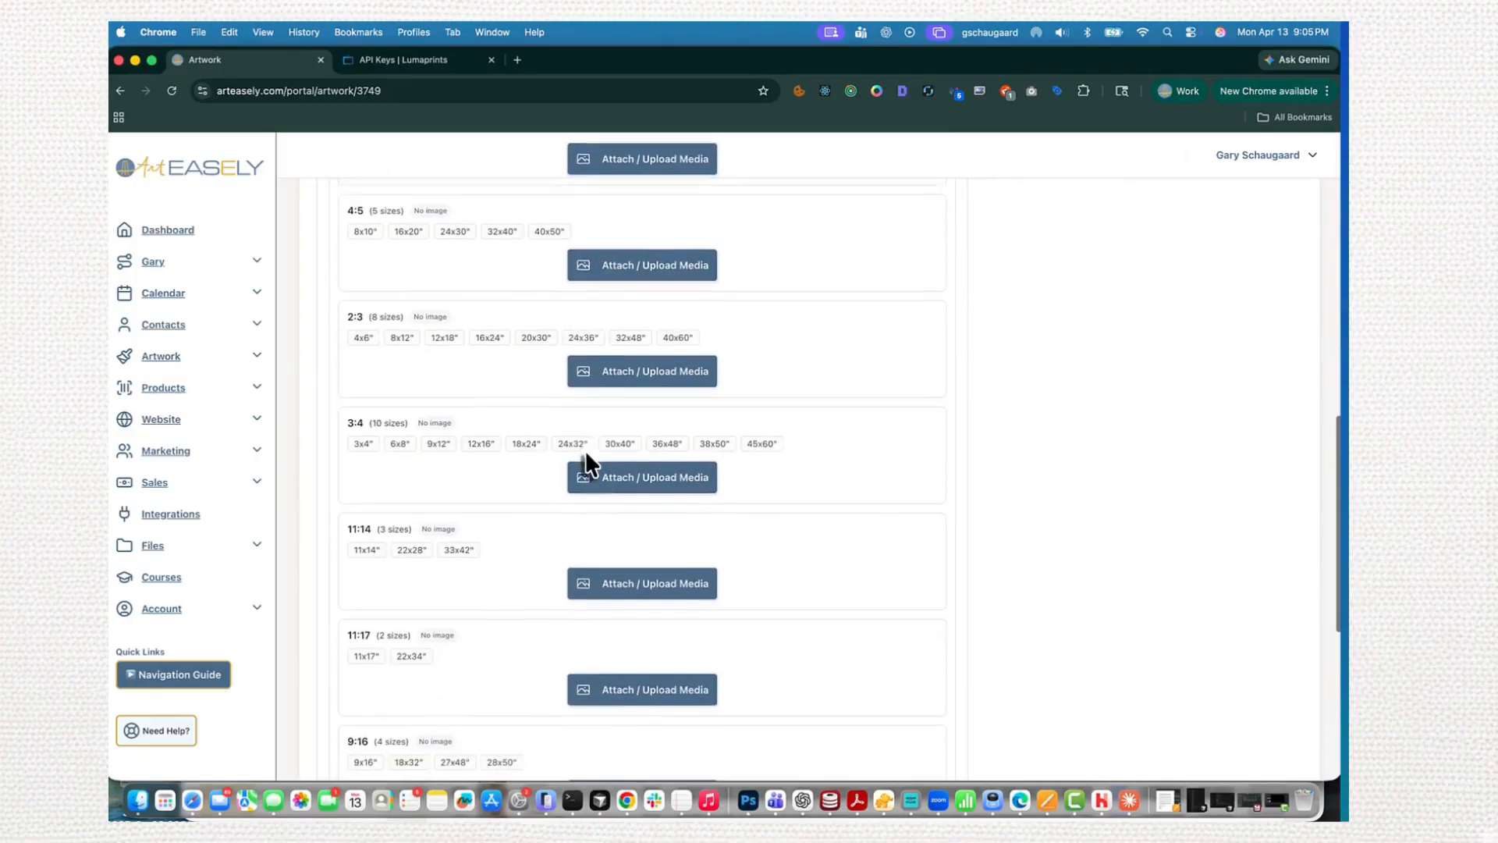
pyautogui.scroll(-3, 587, 451)
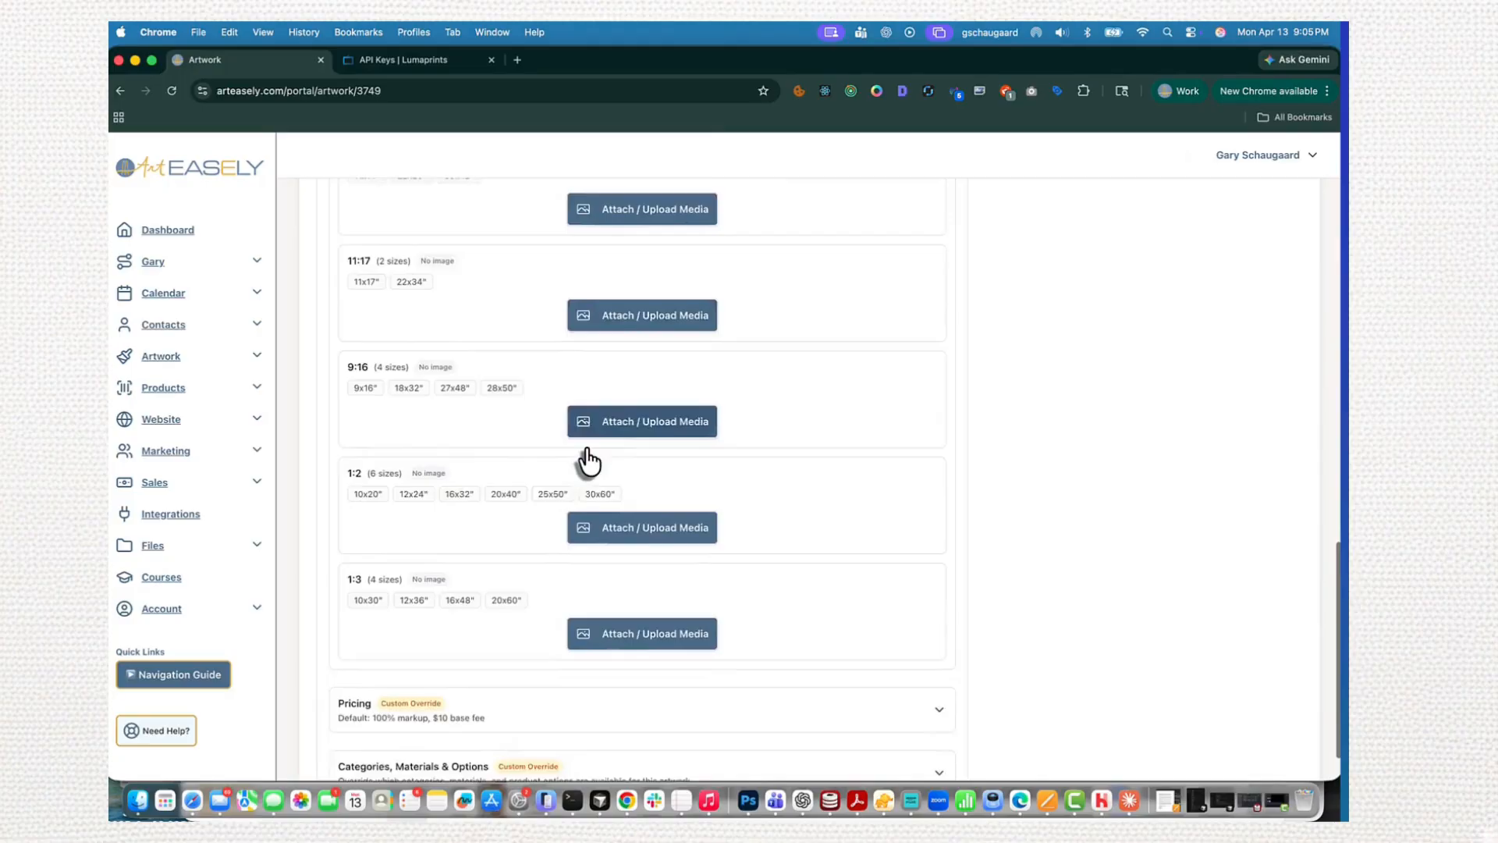
pyautogui.scroll(10, 587, 451)
pyautogui.scroll(1, 692, 445)
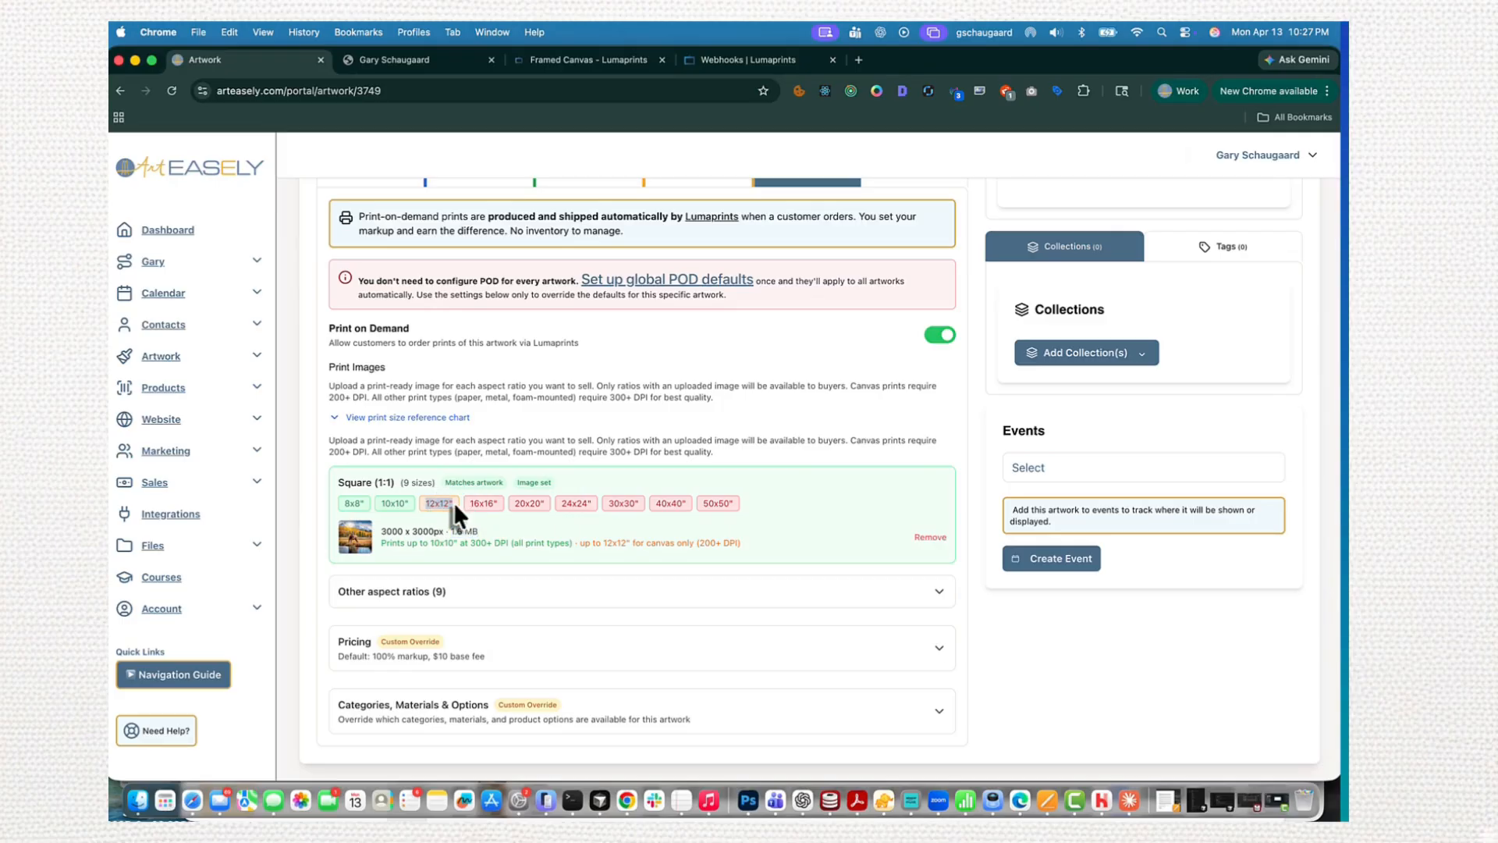
# - Examine the Square image's print size limits and the print size reference chart, and collapse the other aspect ratios
pyautogui.moveTo(585, 544); pyautogui.dragTo(714, 544)
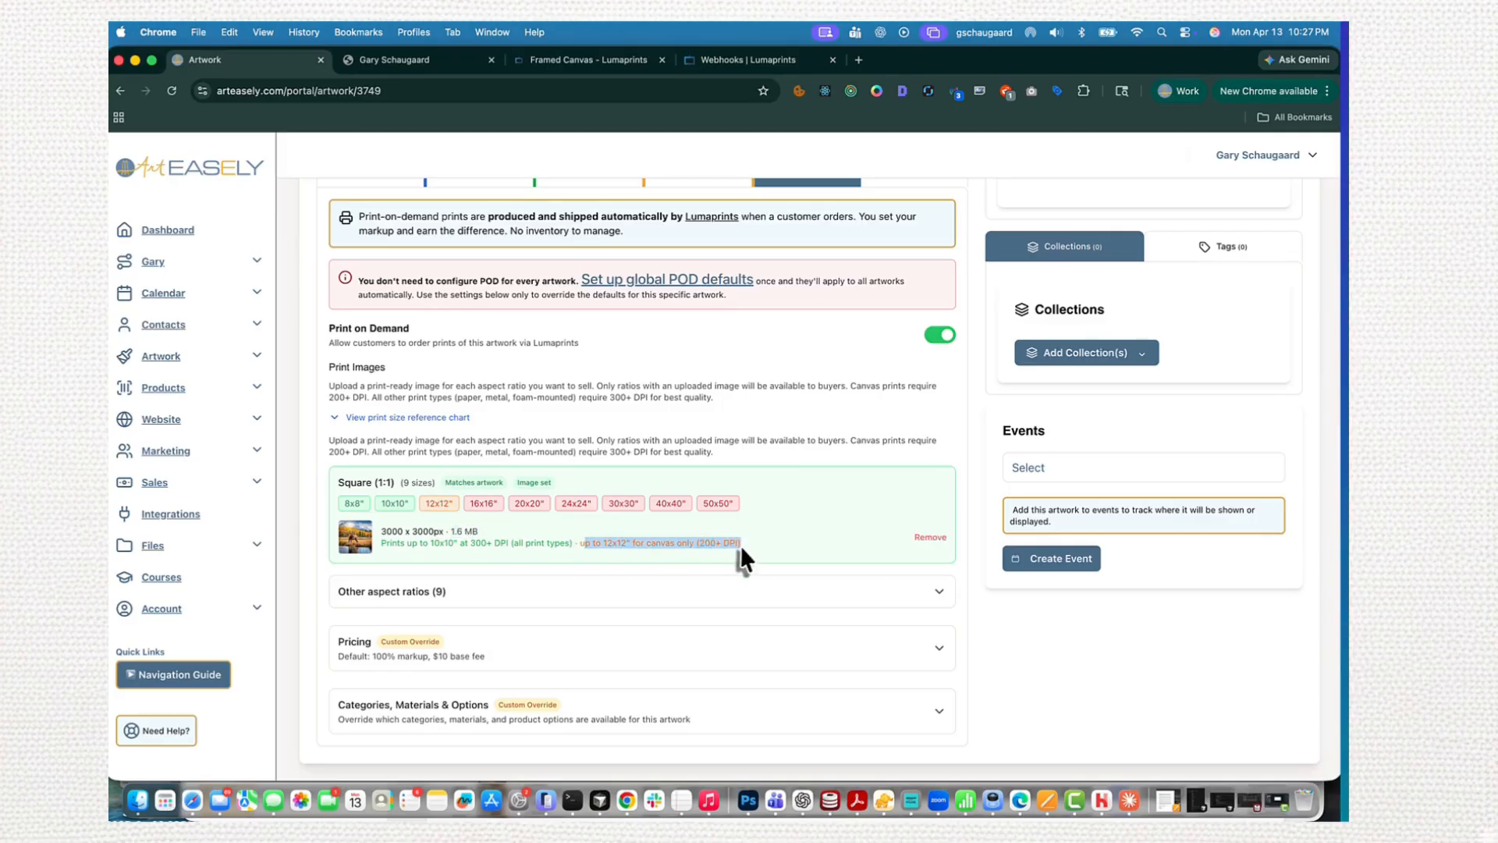
pyautogui.click(390, 422)
pyautogui.scroll(-10, 423, 437)
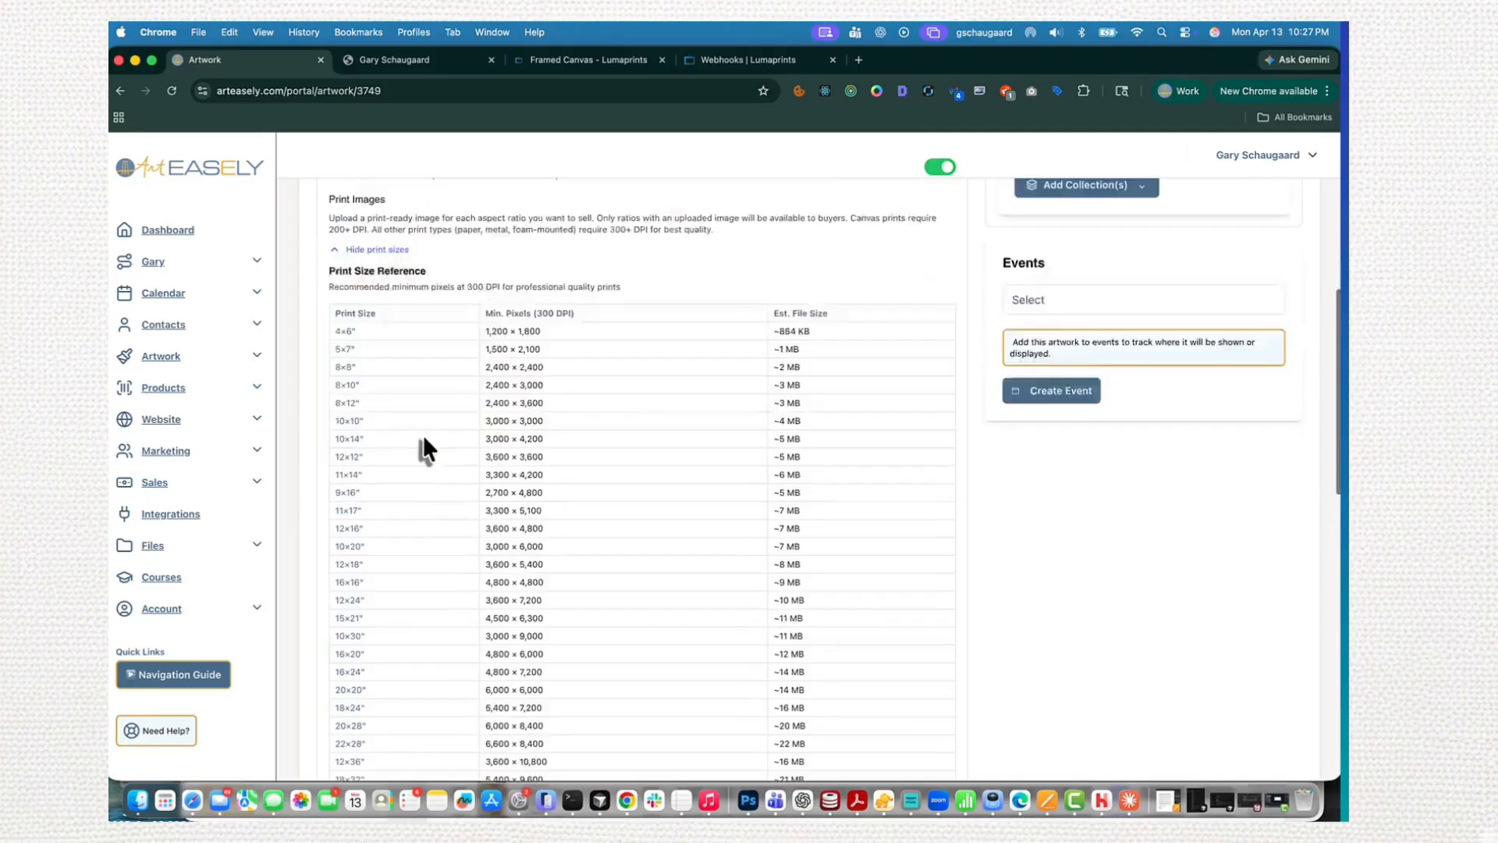
pyautogui.scroll(-3, 423, 437)
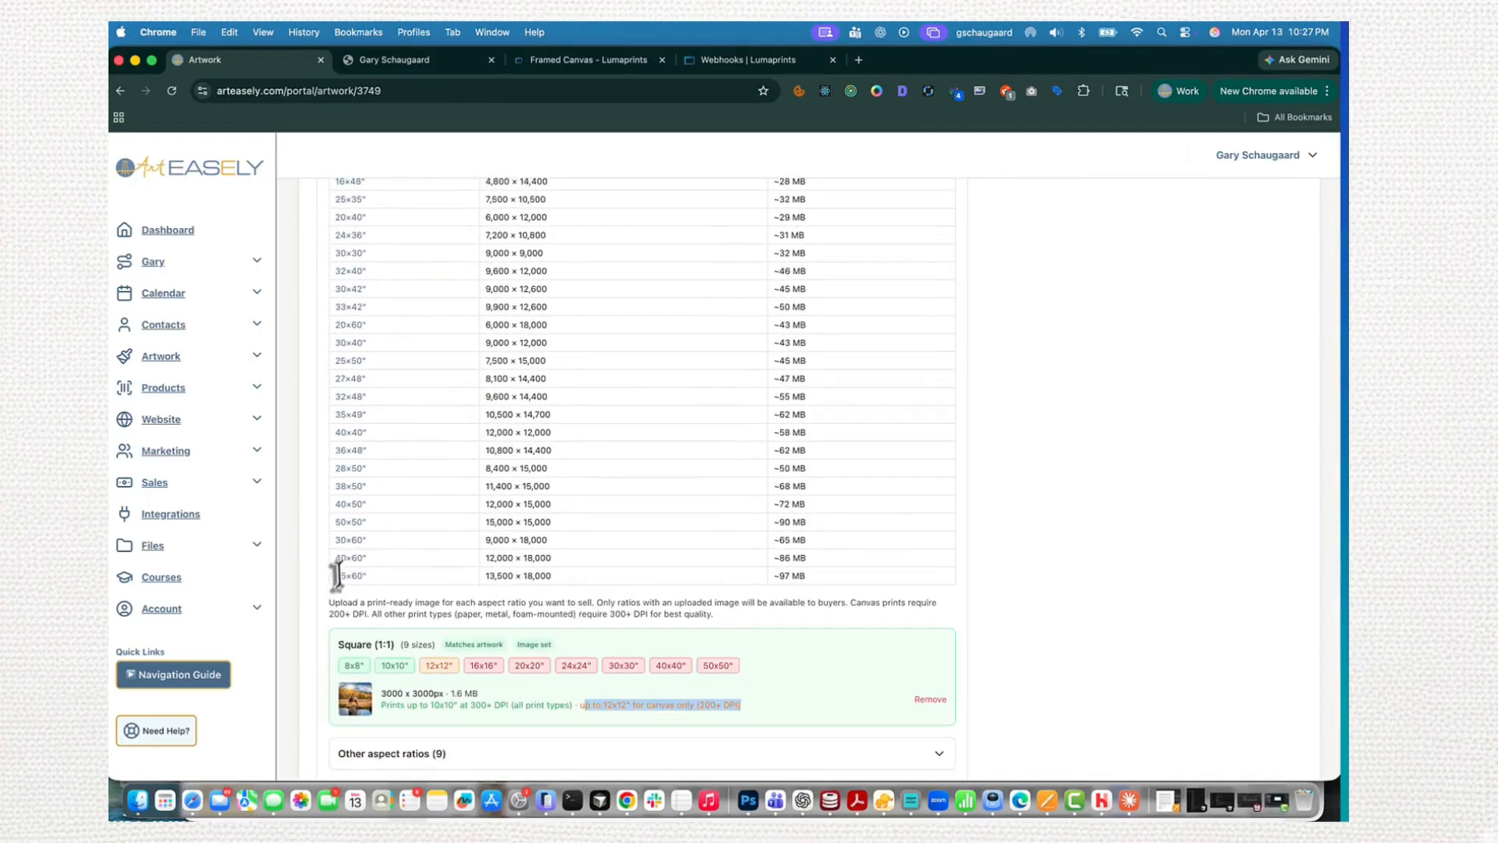
pyautogui.moveTo(336, 539); pyautogui.dragTo(721, 591)
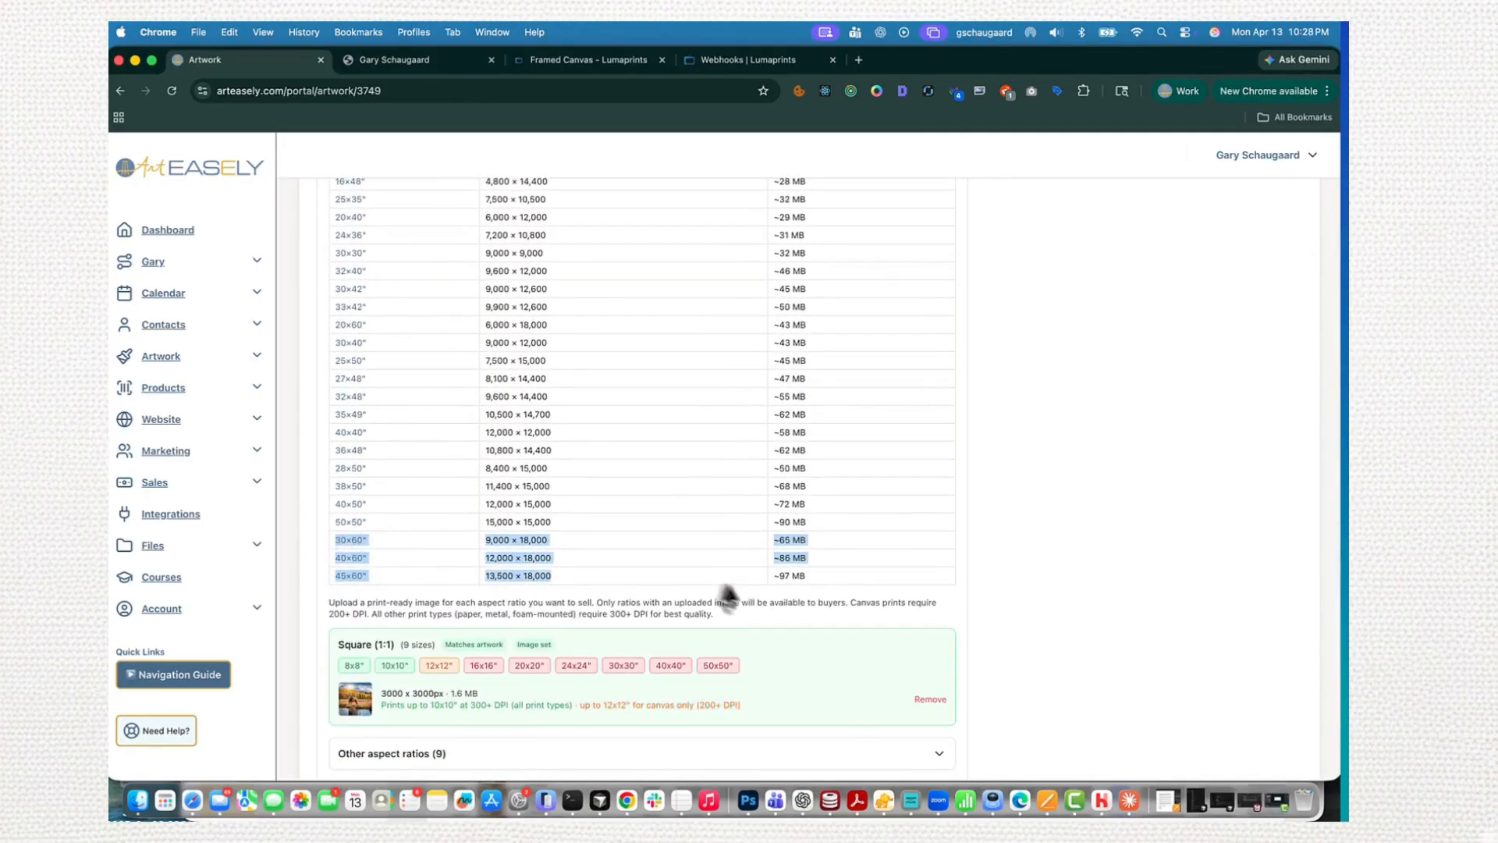
pyautogui.click(849, 585)
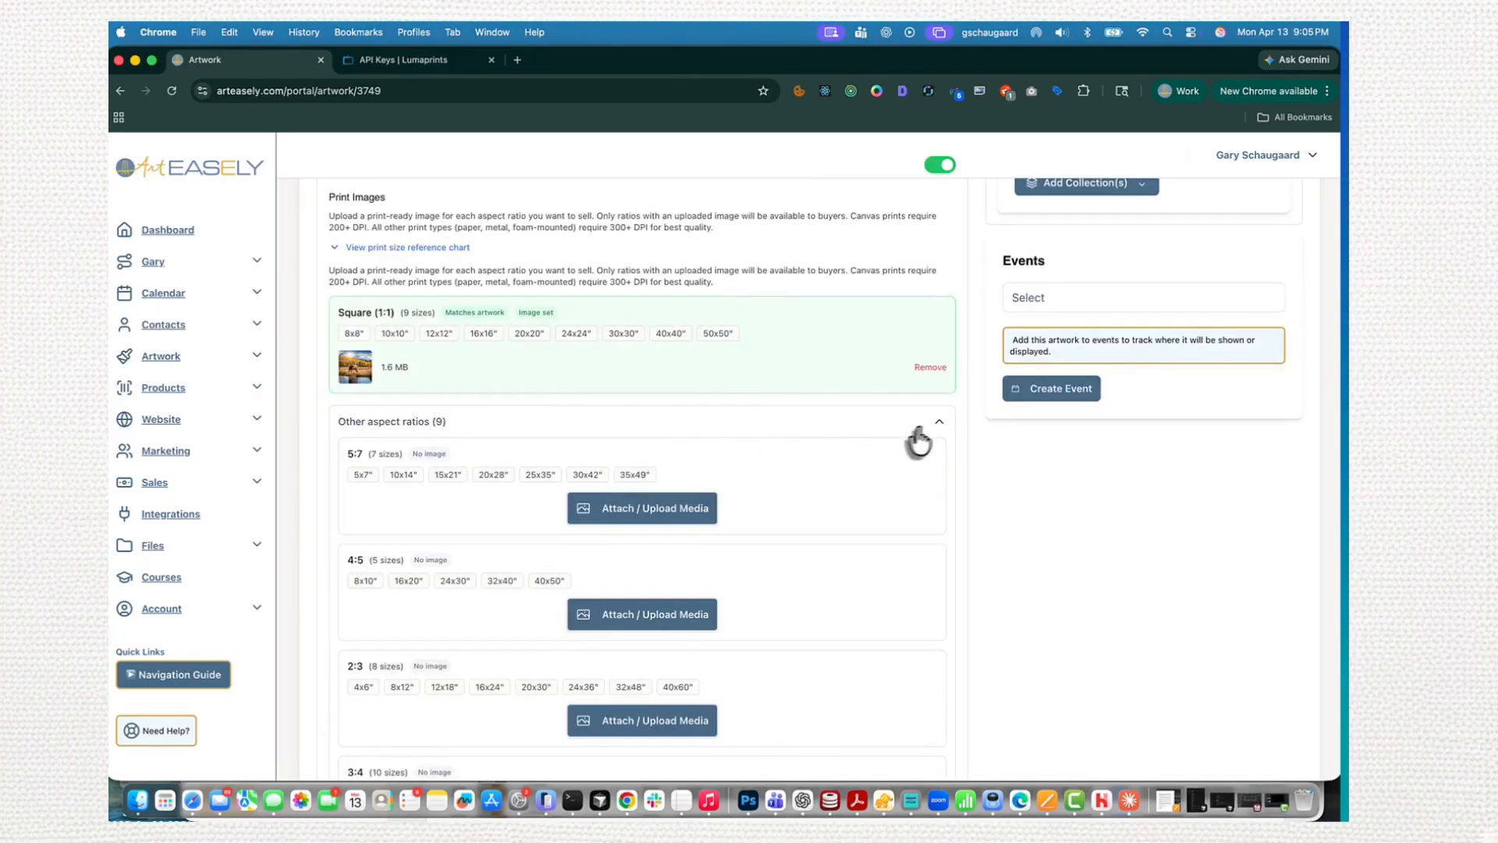
pyautogui.click(940, 427)
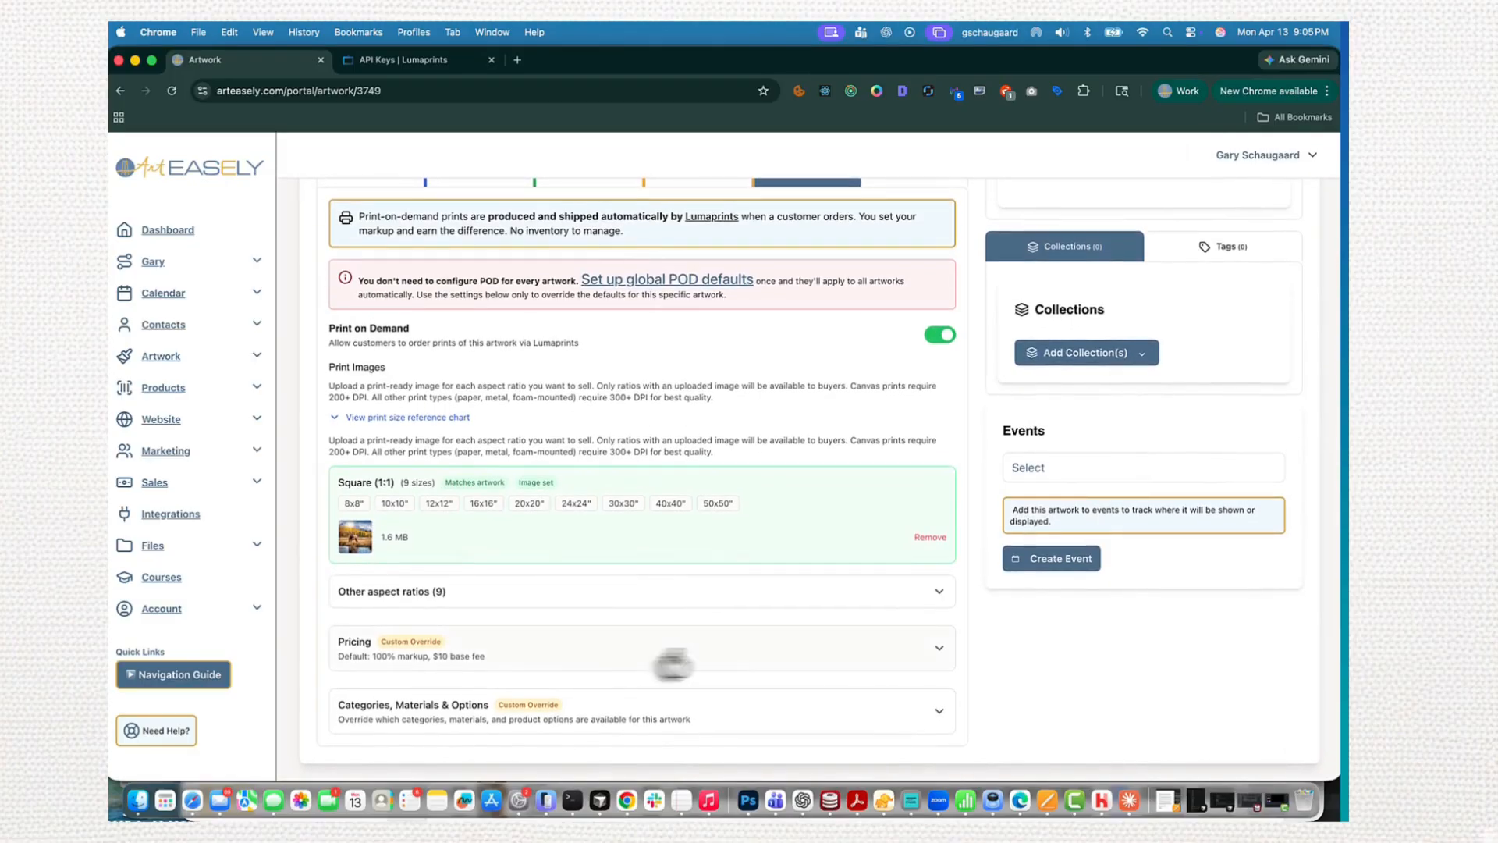
# - Override the print pricing for this artwork with a 300% markup and a $5 base fee, and save the pricing
pyautogui.click(941, 654)
pyautogui.scroll(-1, 879, 655)
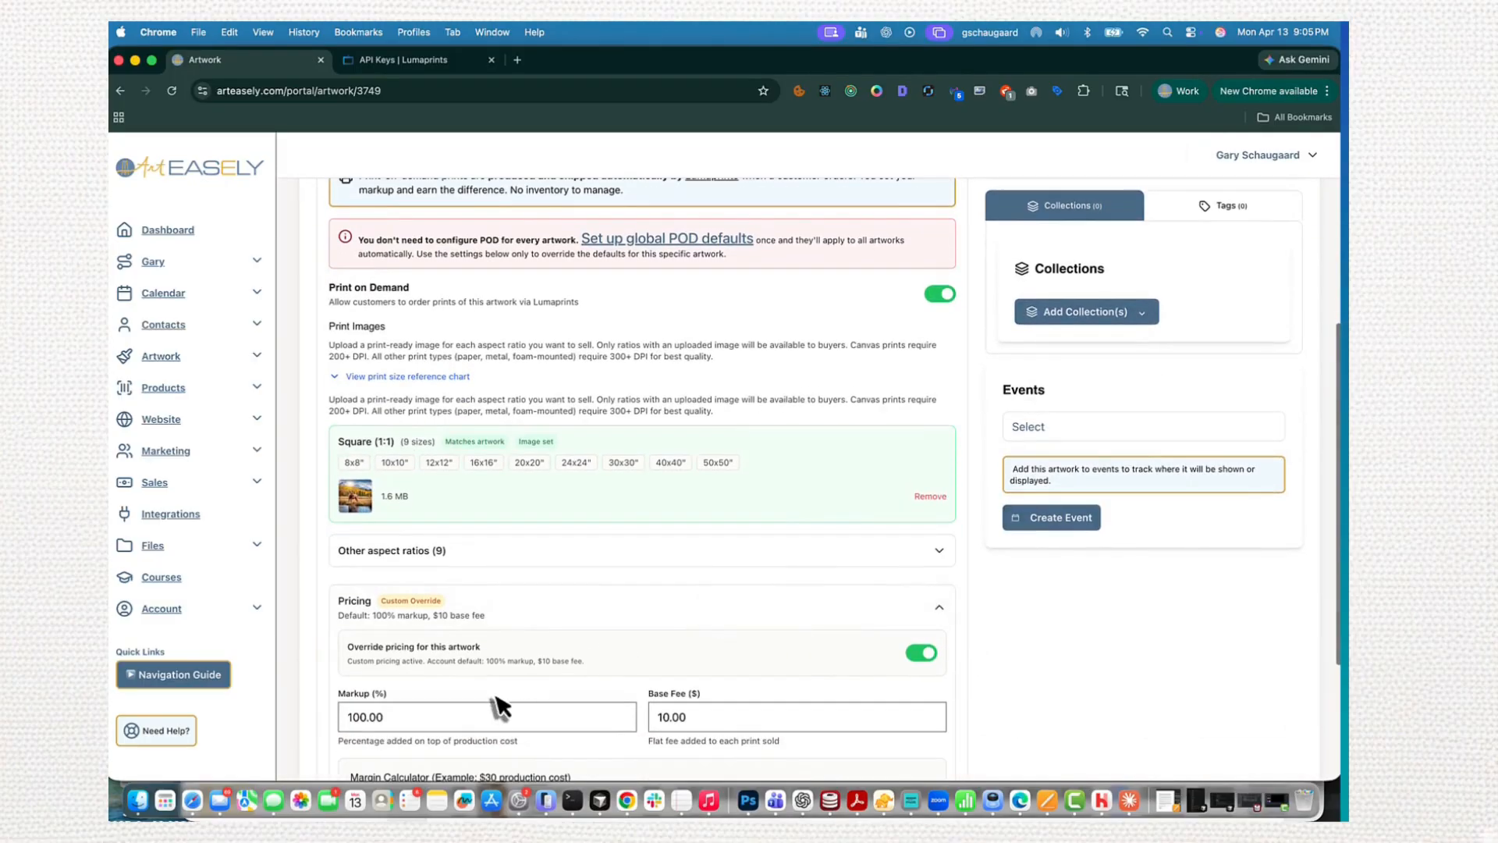
pyautogui.moveTo(429, 716); pyautogui.dragTo(335, 713)
pyautogui.write('3')
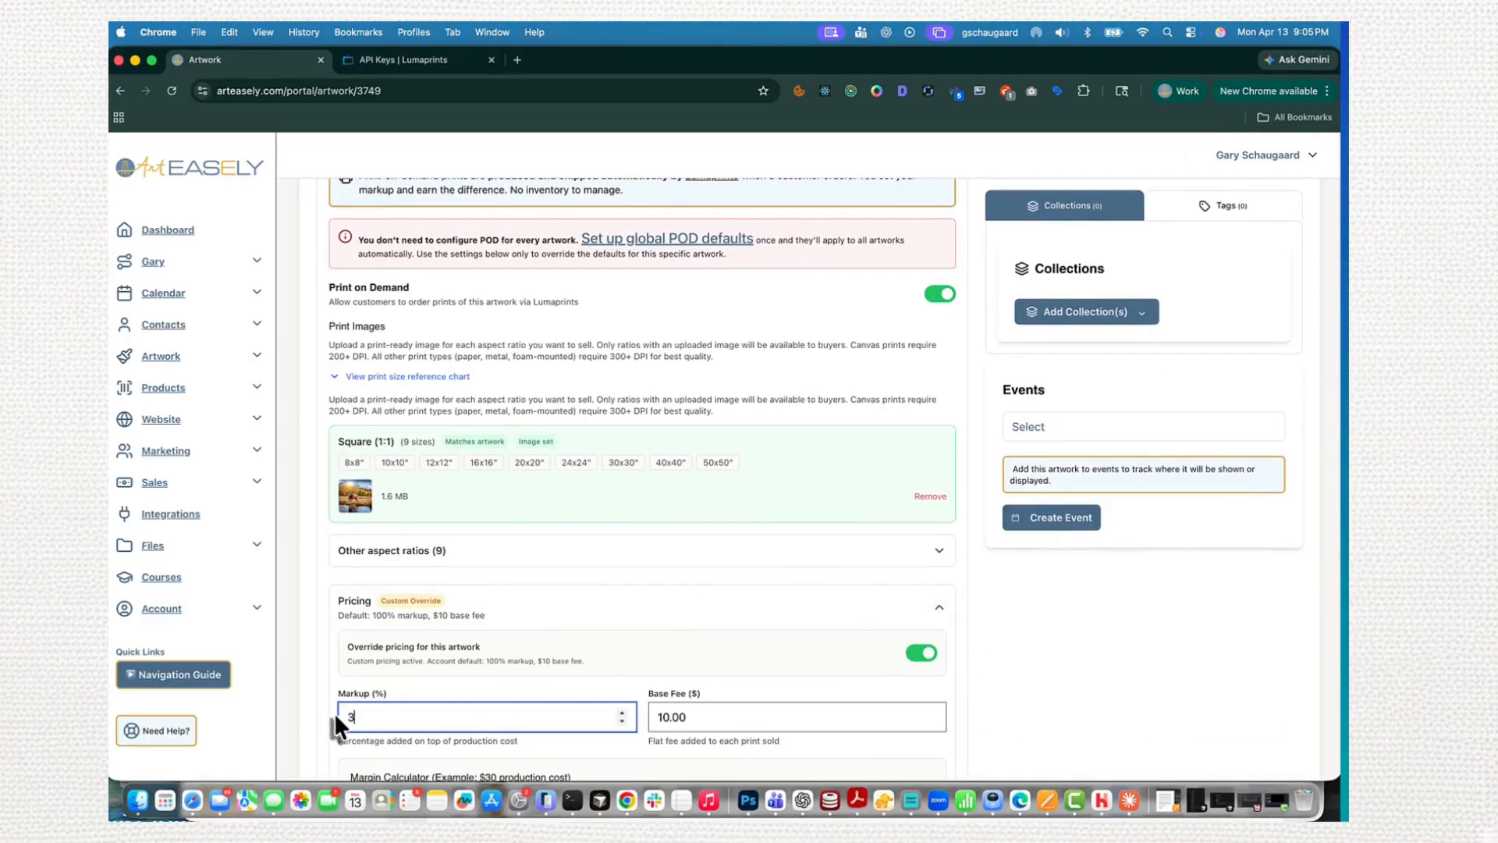
pyautogui.press('Tab')
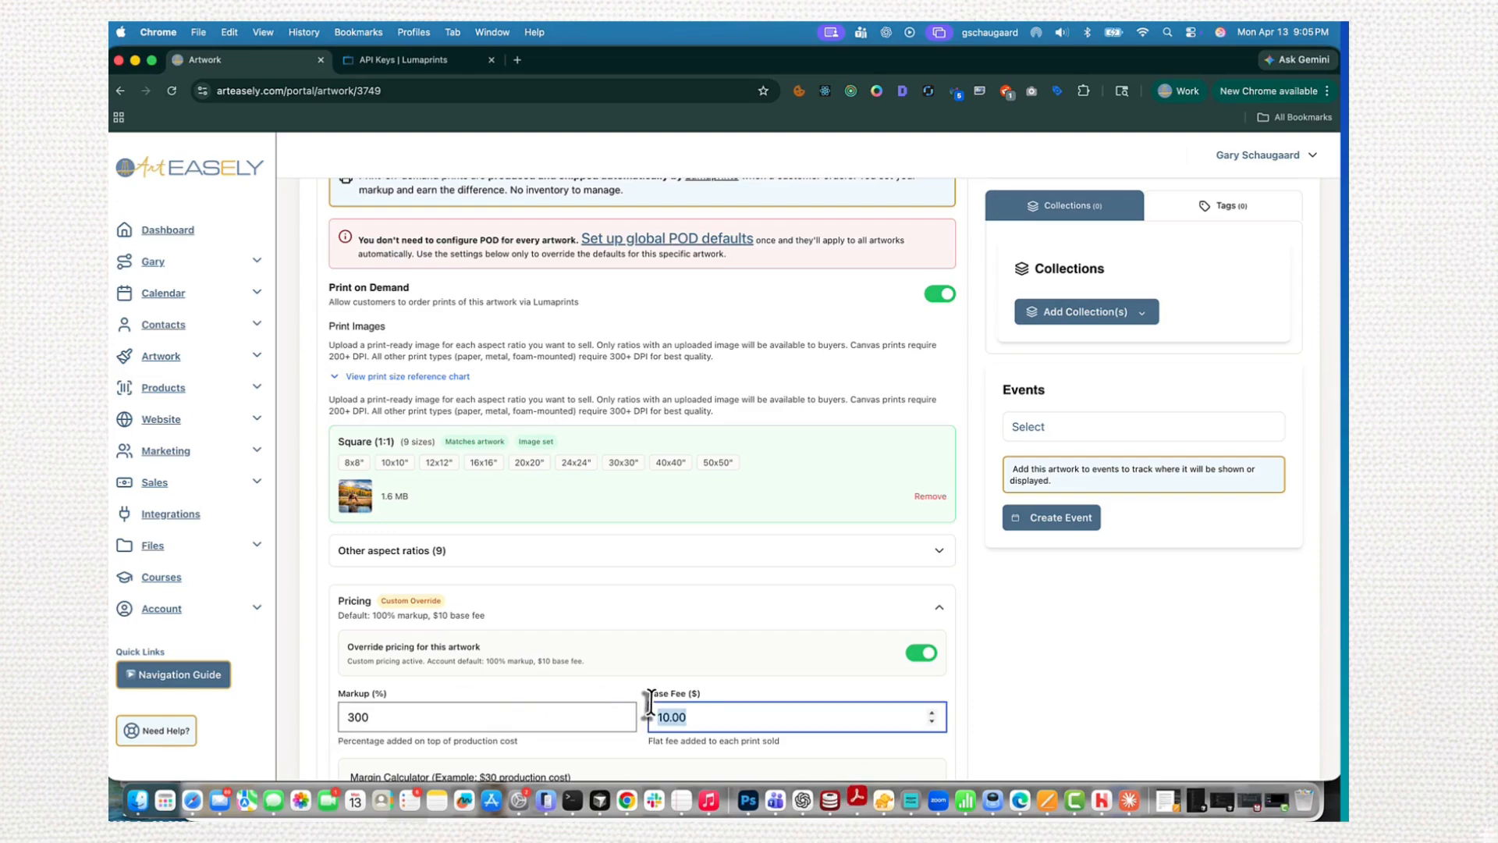
pyautogui.scroll(-3, 647, 687)
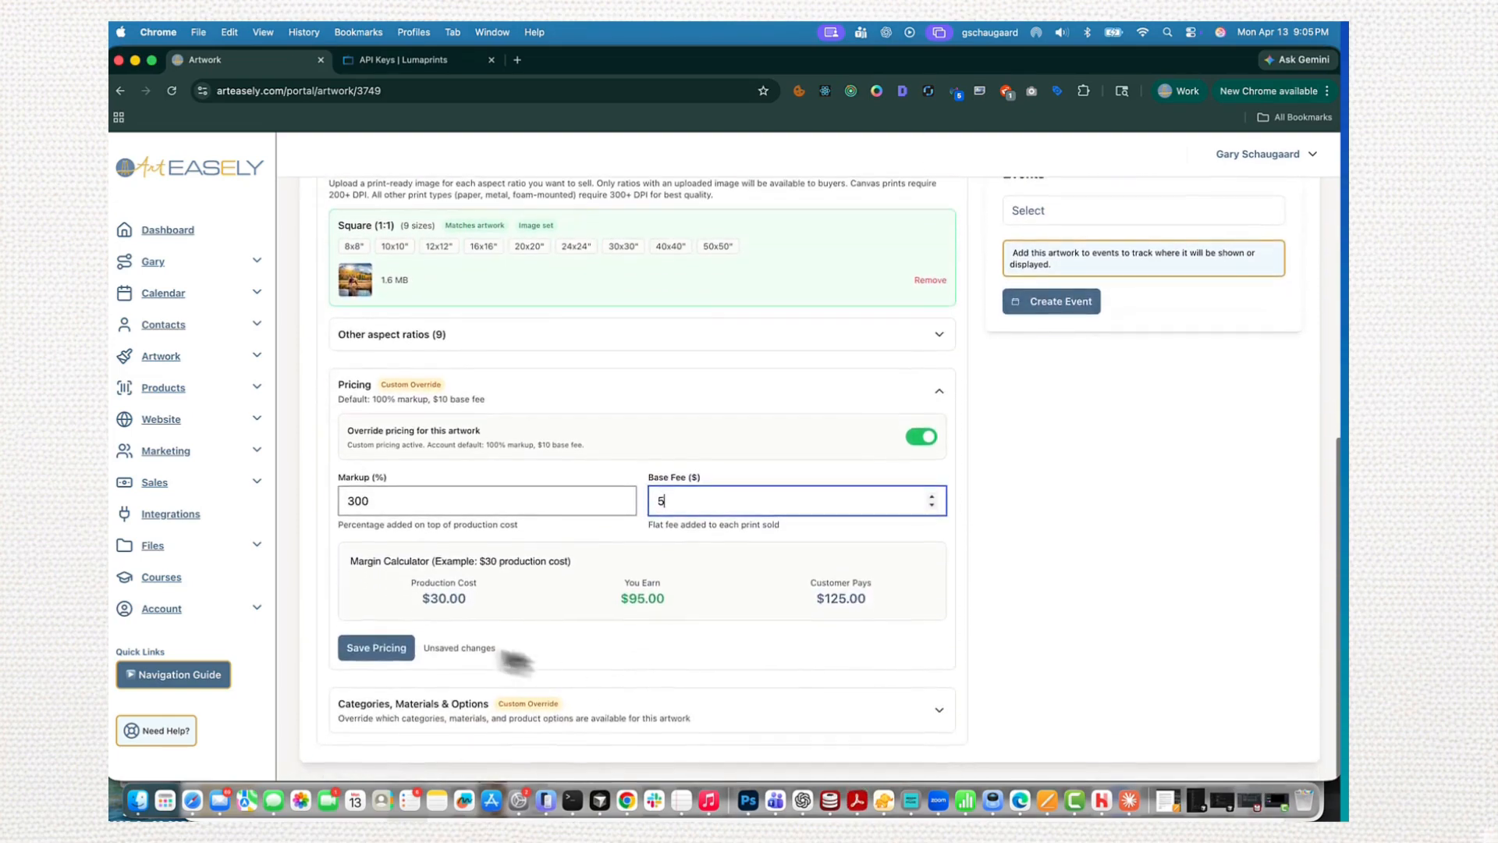
pyautogui.click(394, 656)
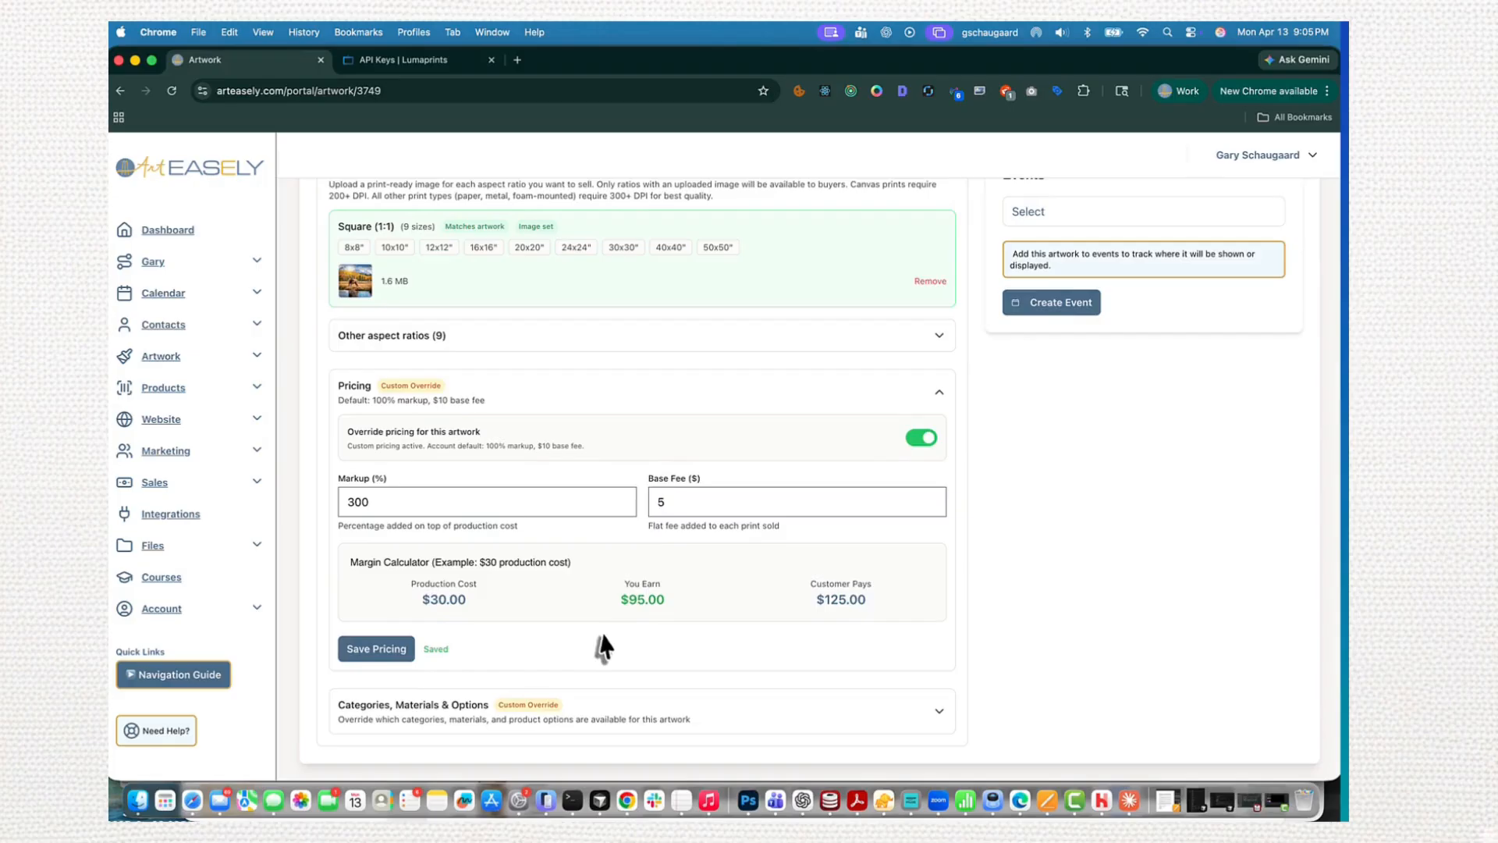
# - Disable the Framed Canvas, Framed Fine Art Paper, Metal, Peel and Stick, and Foam-mounted Print categories for this artwork
pyautogui.click(934, 722)
pyautogui.scroll(-6, 856, 706)
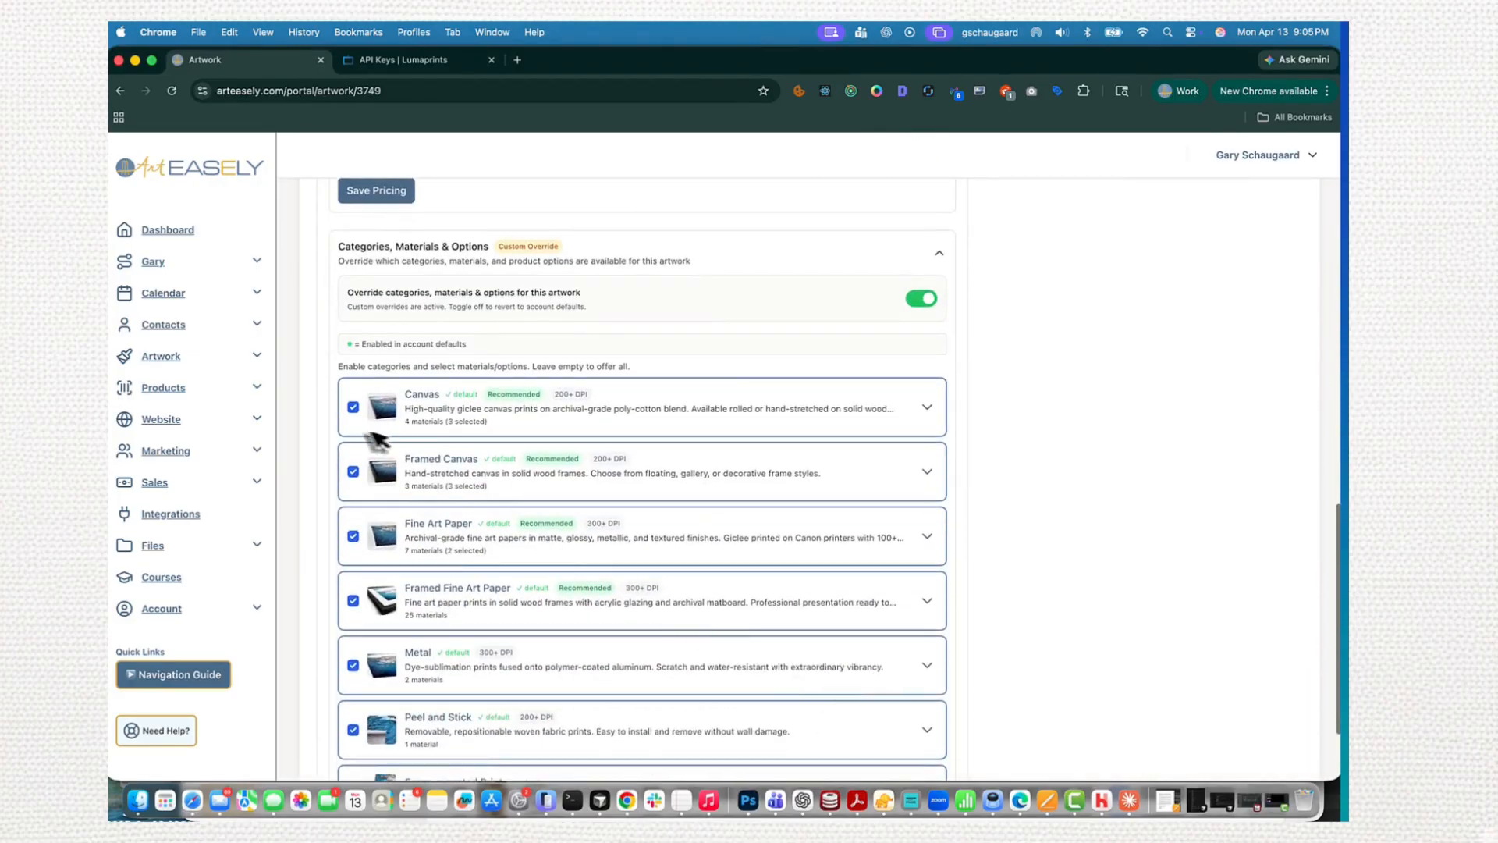
pyautogui.click(353, 473)
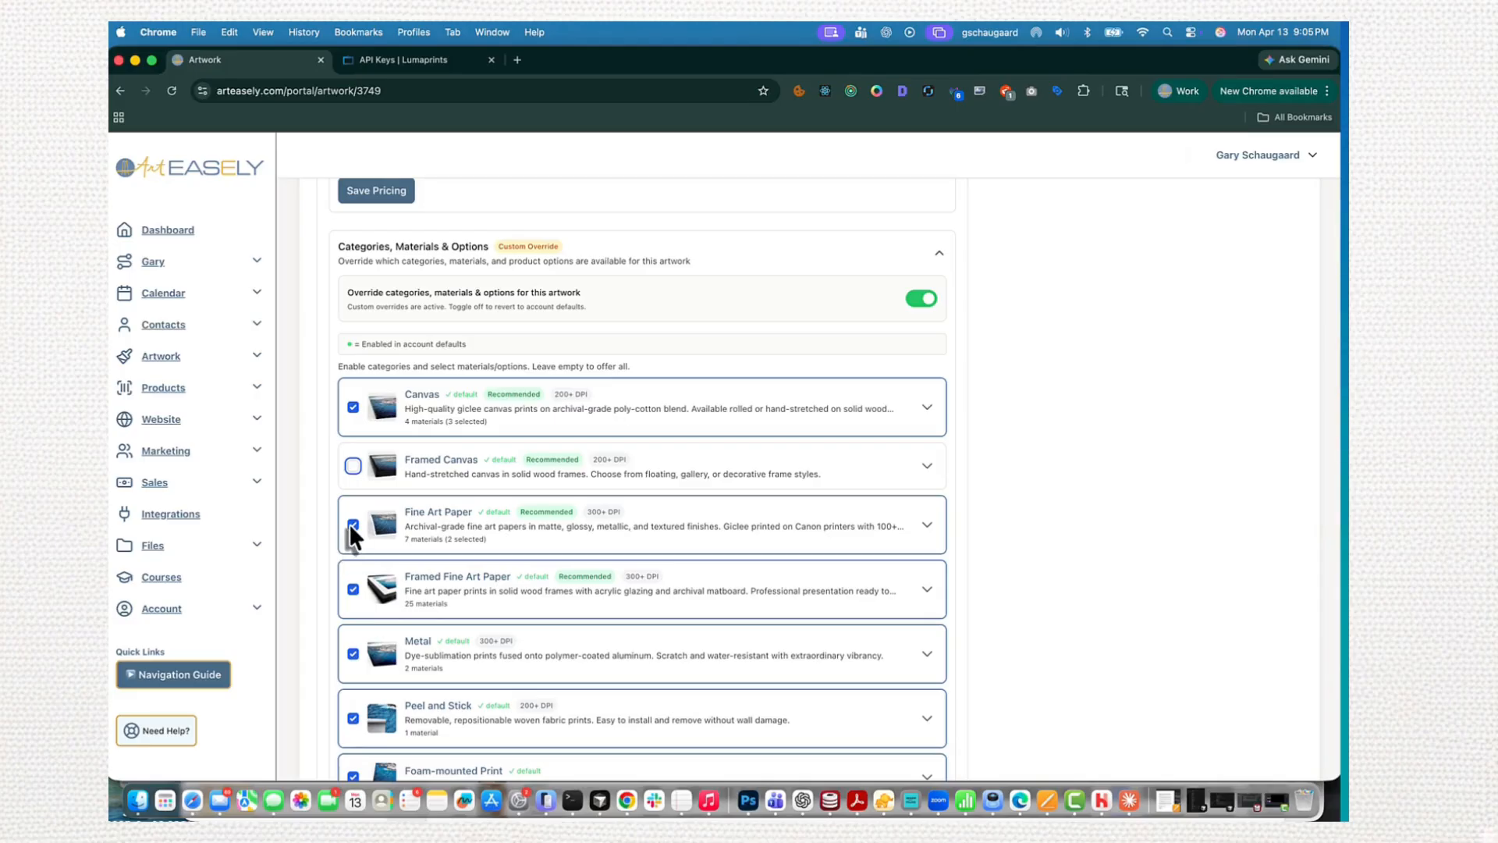
pyautogui.click(353, 591)
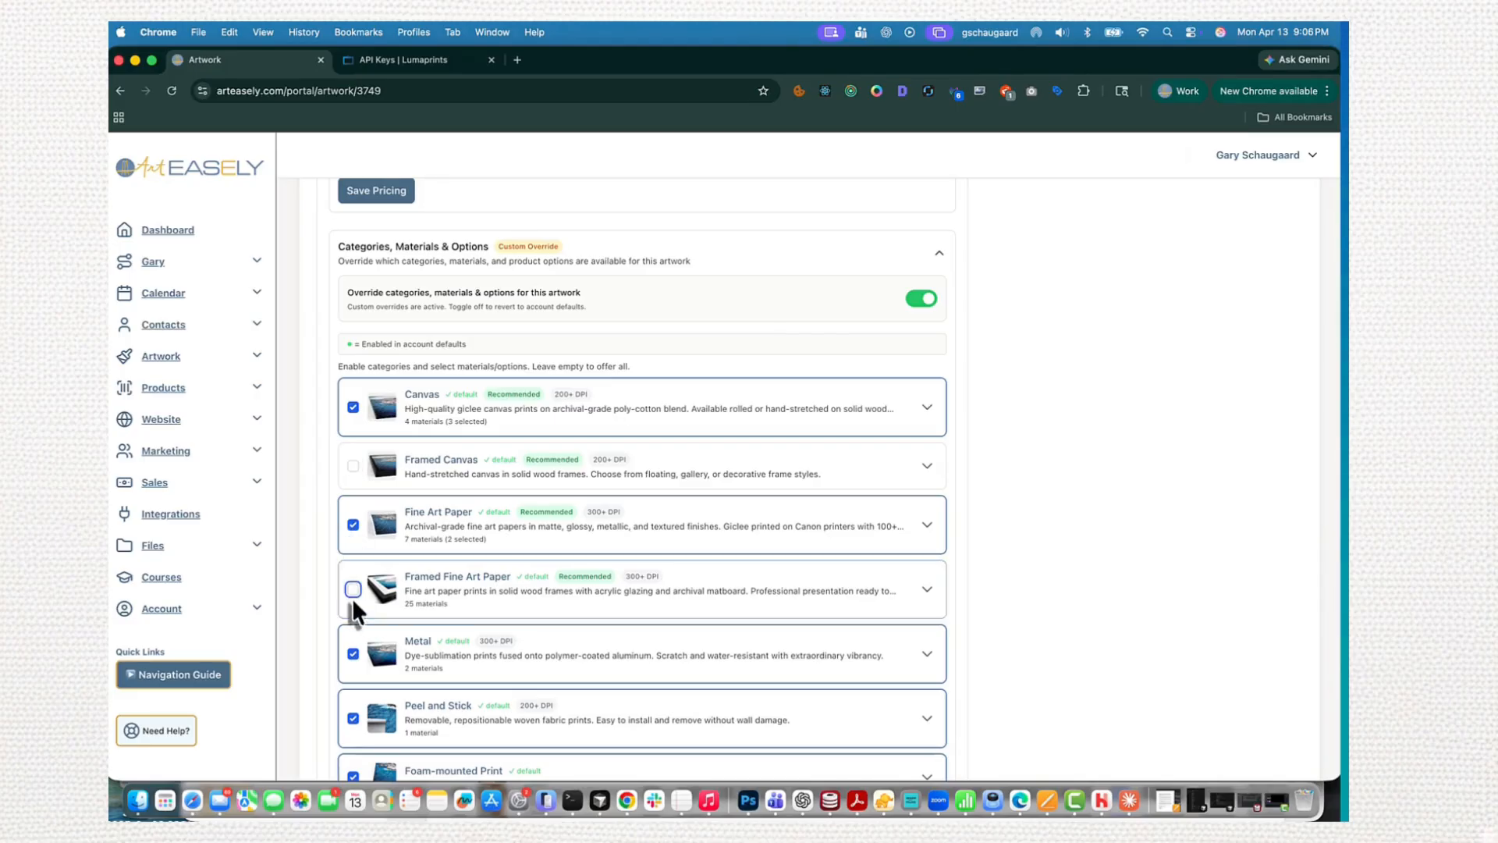
pyautogui.click(353, 642)
pyautogui.click(353, 607)
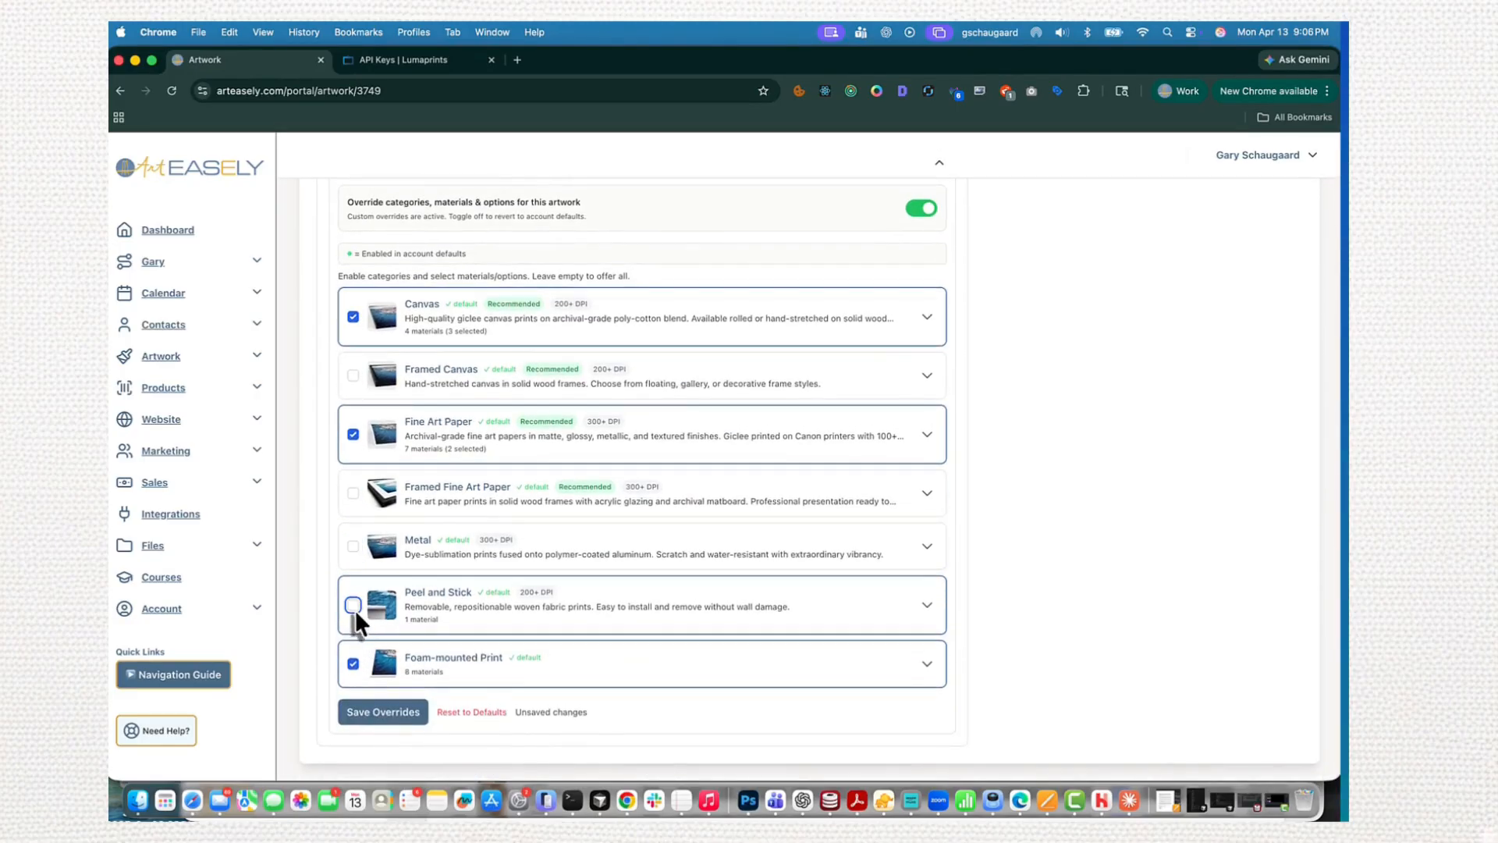
pyautogui.click(354, 664)
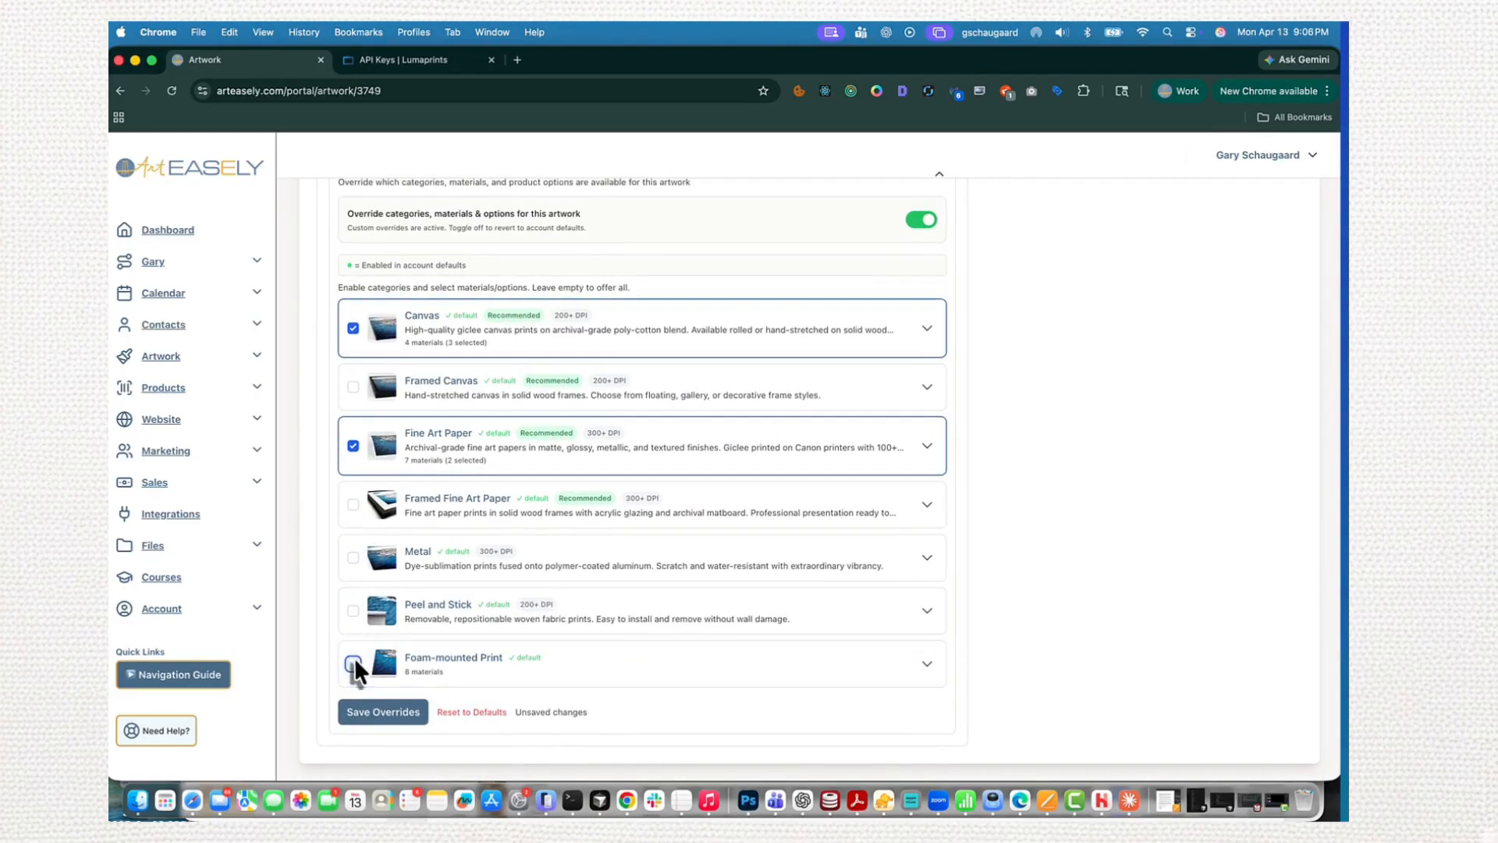
# - Add Glossy Fine Art Paper to the selected materials of the Fine Art Paper category
pyautogui.click(933, 456)
pyautogui.scroll(-5, 562, 620)
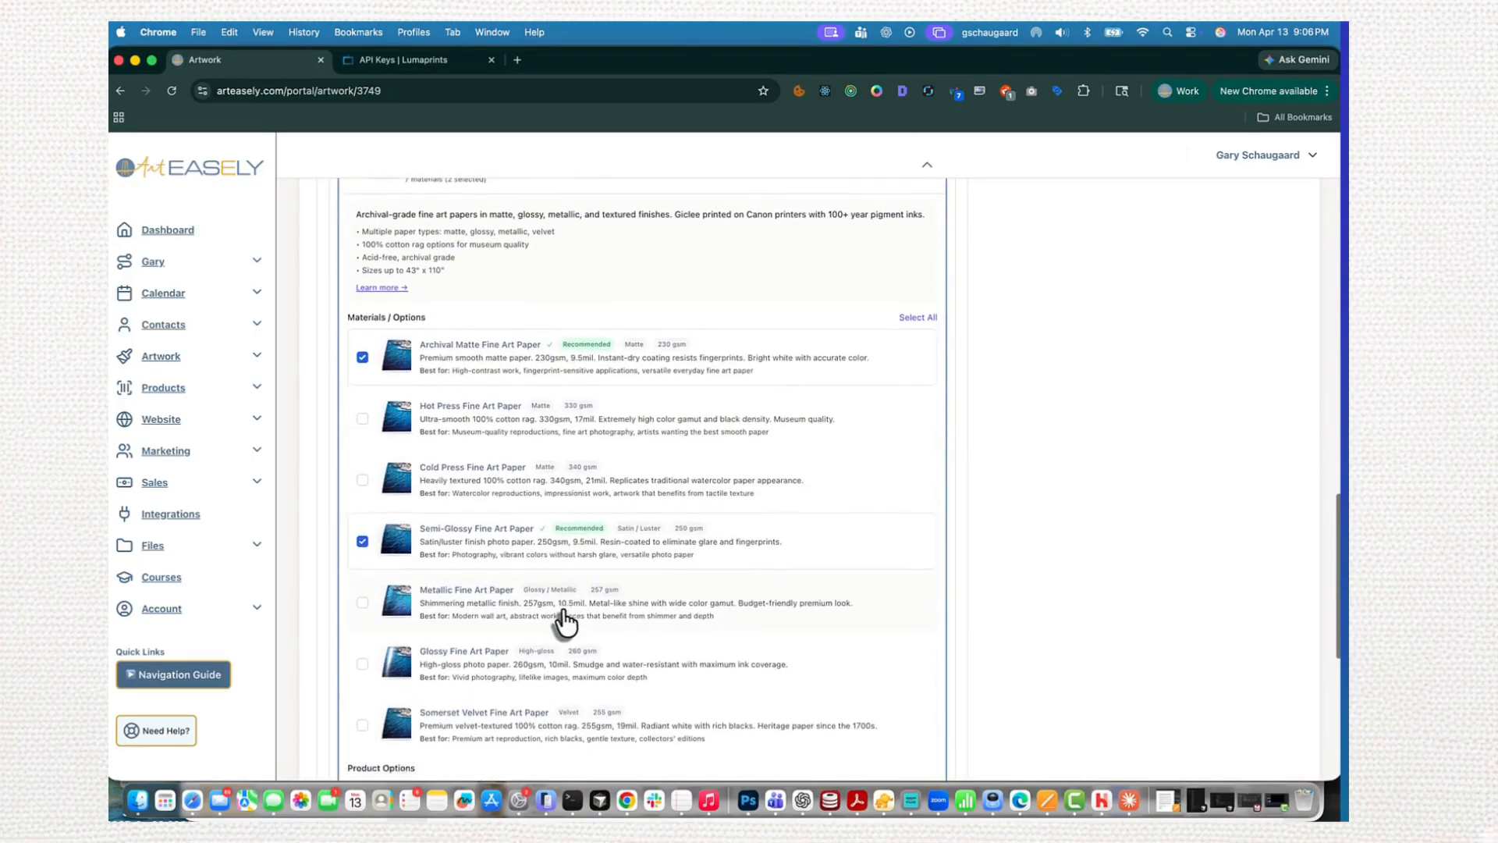
pyautogui.click(361, 655)
pyautogui.scroll(-5, 362, 654)
# - Review the materials and product options offered under the Canvas category, and collapse it again
pyautogui.scroll(10, 363, 654)
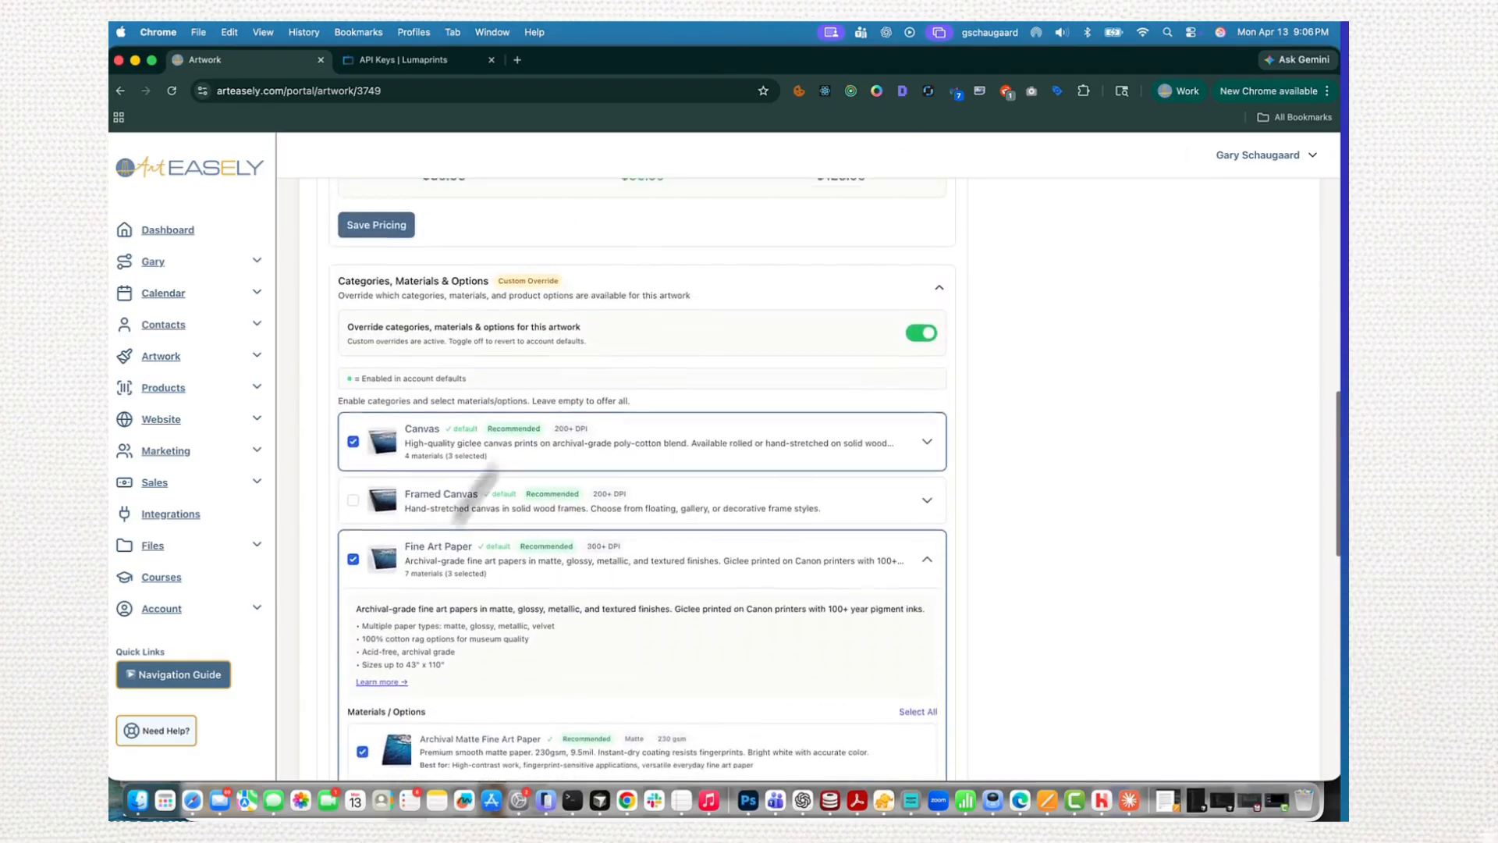
pyautogui.click(931, 470)
pyautogui.scroll(-4, 639, 490)
pyautogui.scroll(-2, 638, 490)
pyautogui.scroll(5, 635, 489)
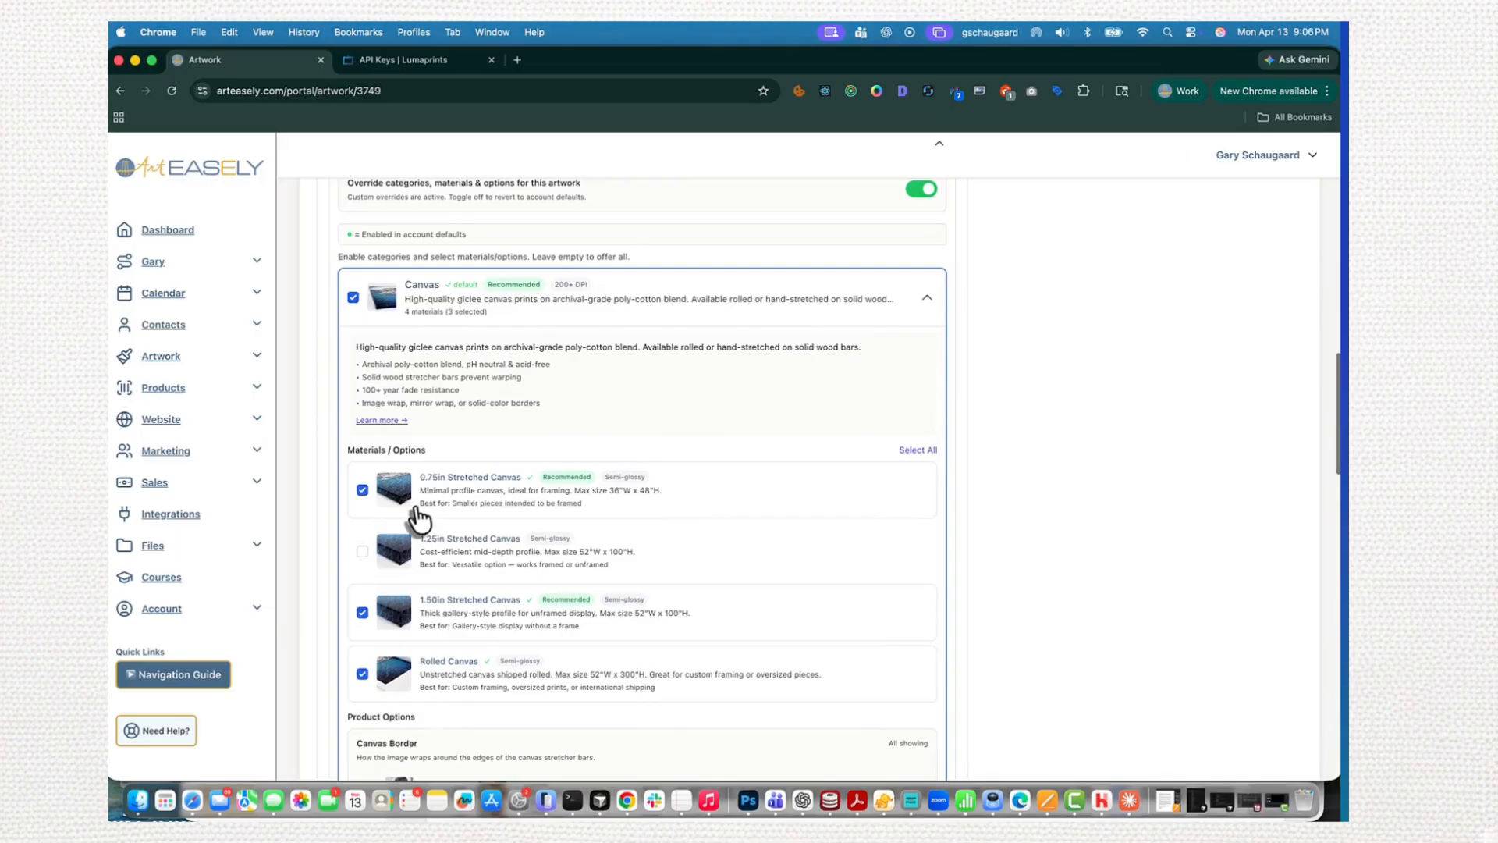
pyautogui.click(927, 300)
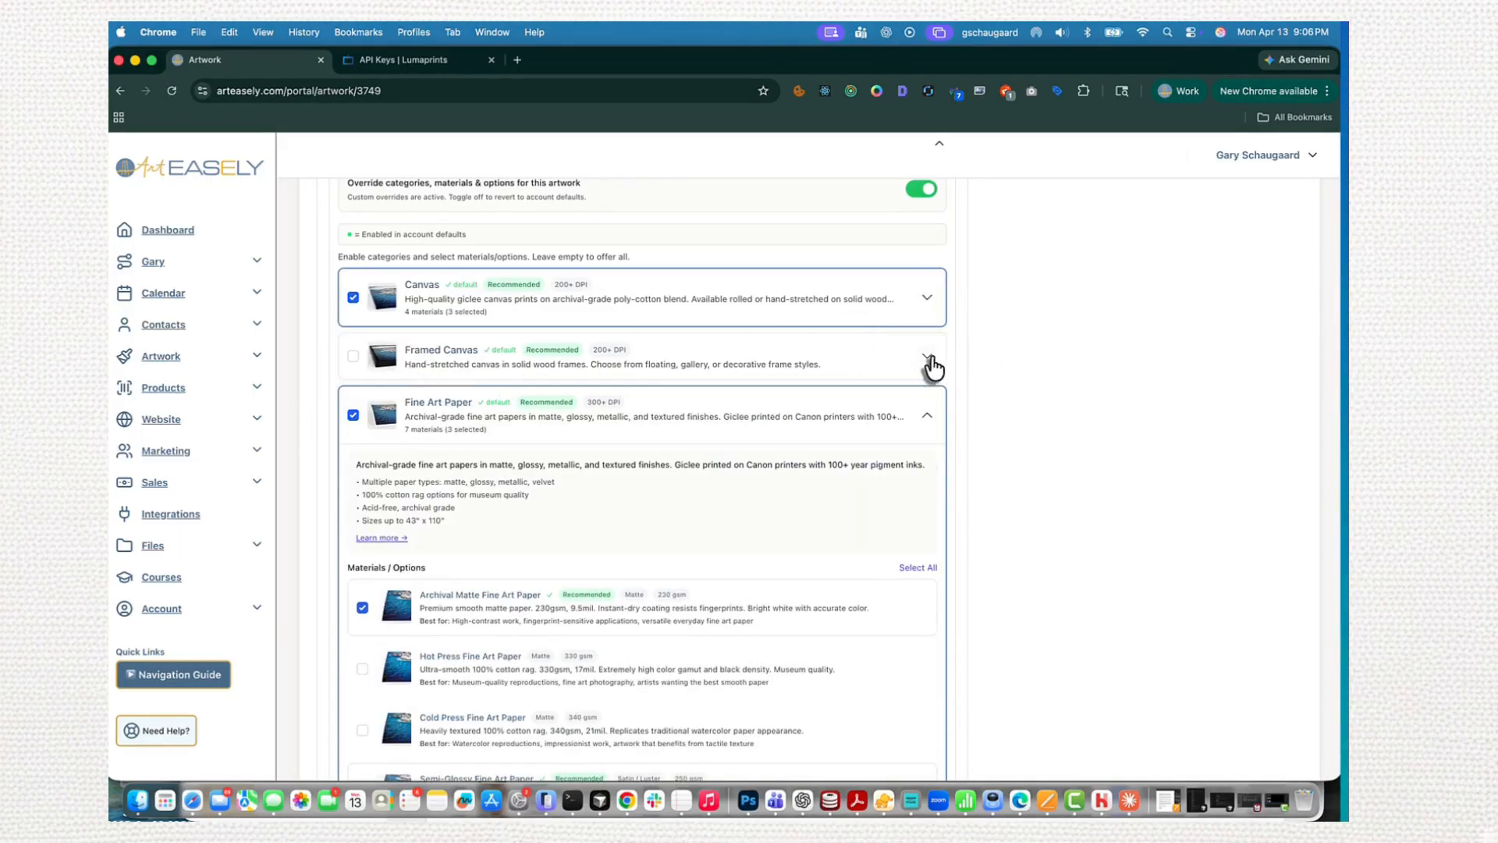
# - Open the Lumaprints page about Framed Canvas and read through its frame options, hanging hardware, sizes, prices and file requirements
pyautogui.click(928, 357)
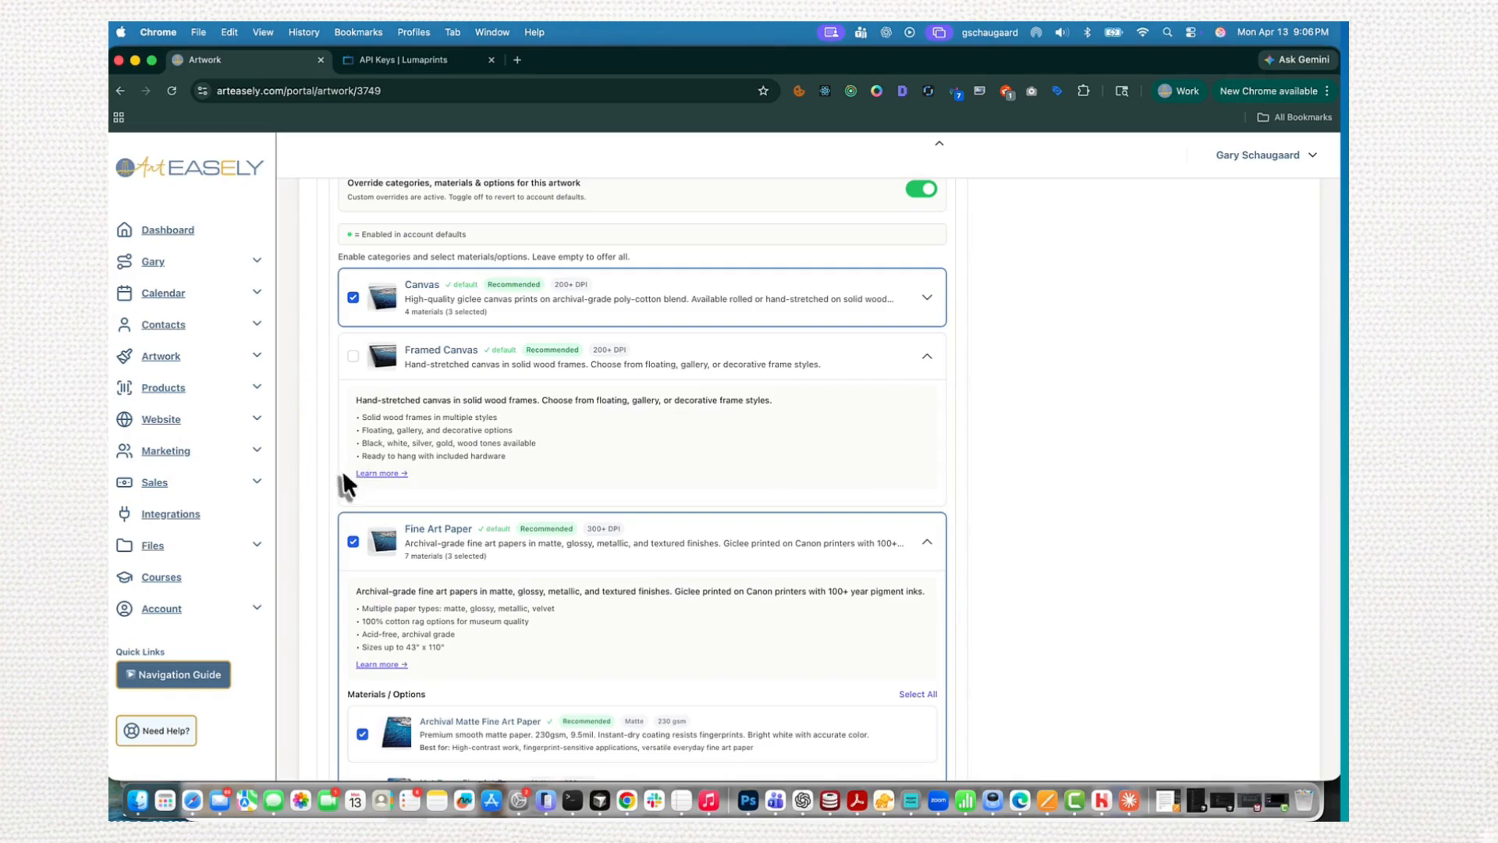
pyautogui.click(378, 474)
pyautogui.scroll(-8, 449, 374)
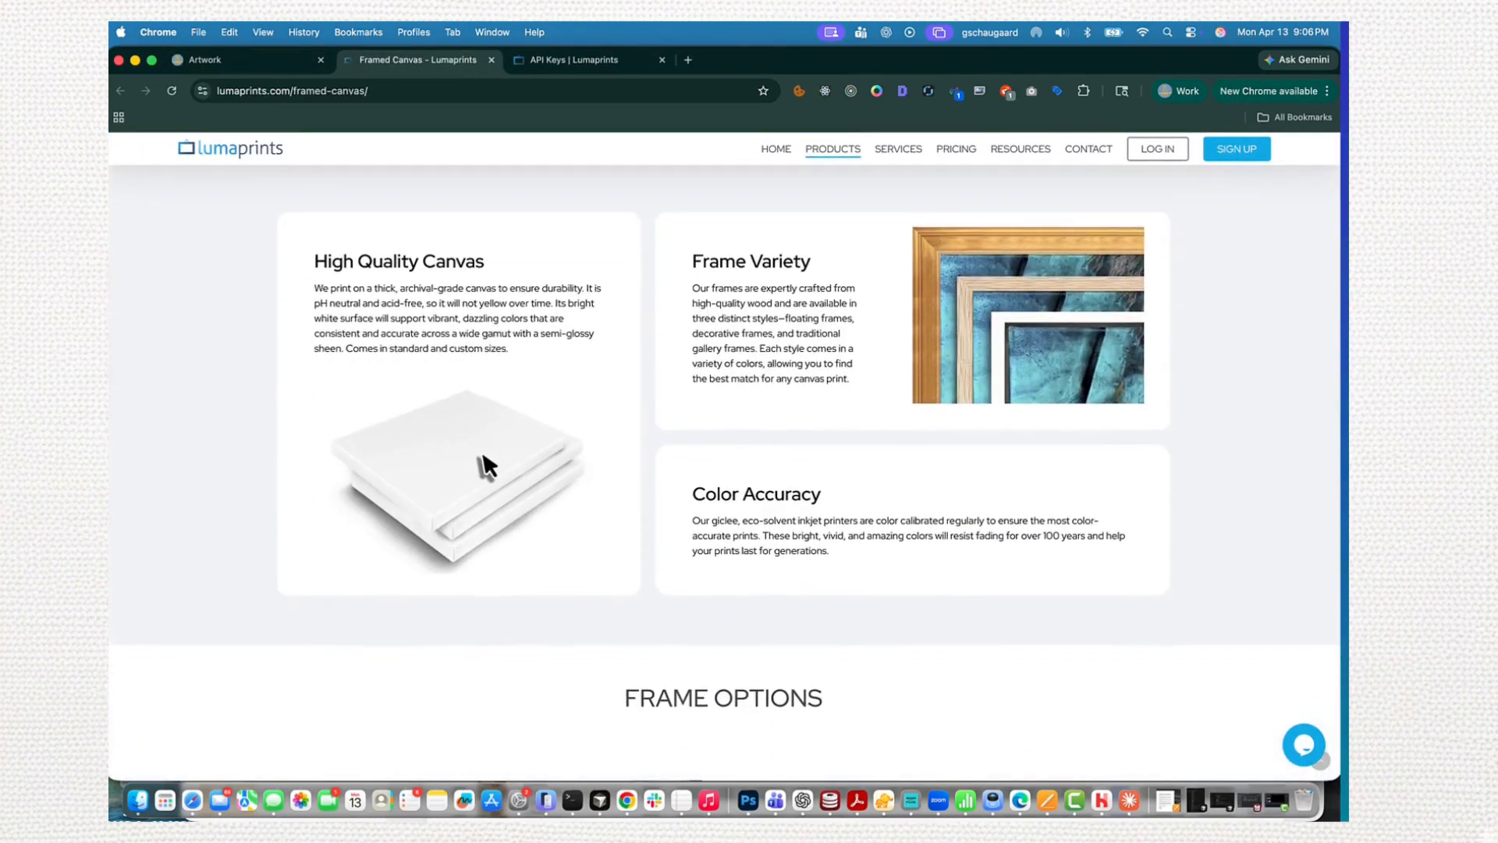
pyautogui.scroll(-1, 482, 454)
pyautogui.scroll(-6, 482, 454)
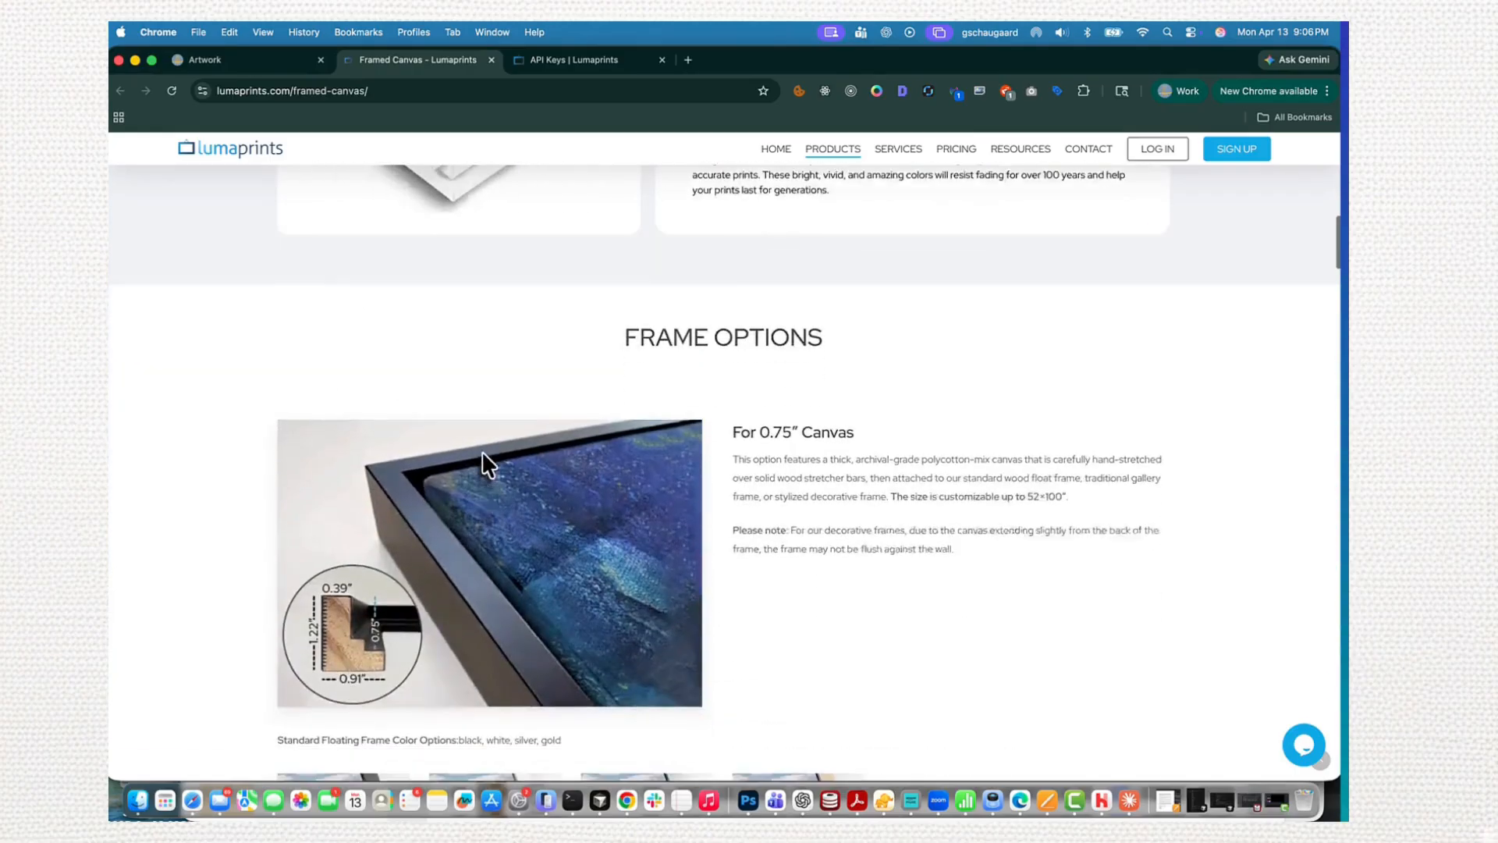
pyautogui.scroll(-12, 481, 454)
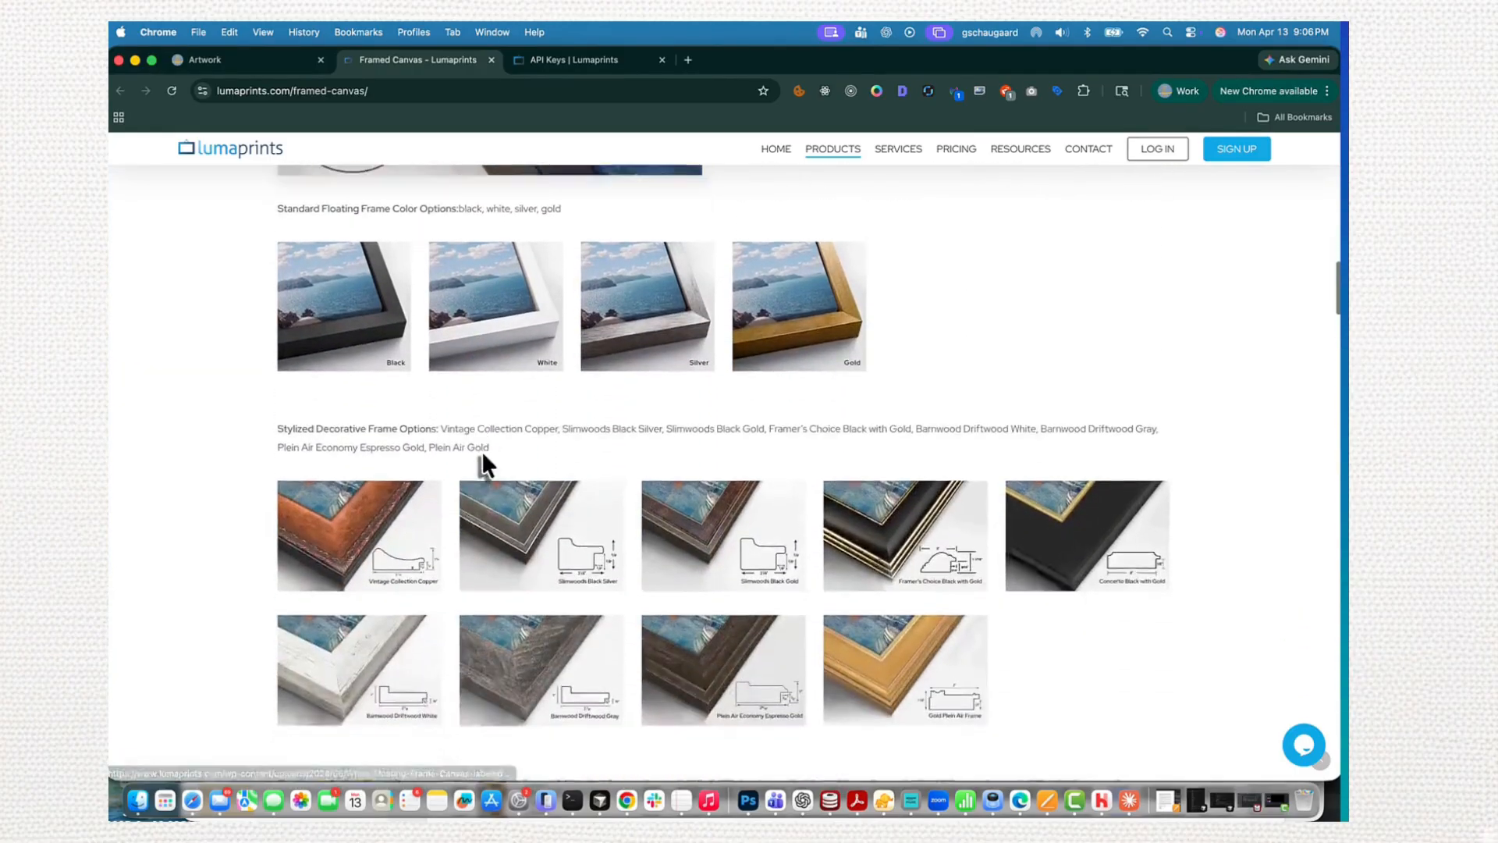
pyautogui.scroll(-15, 481, 455)
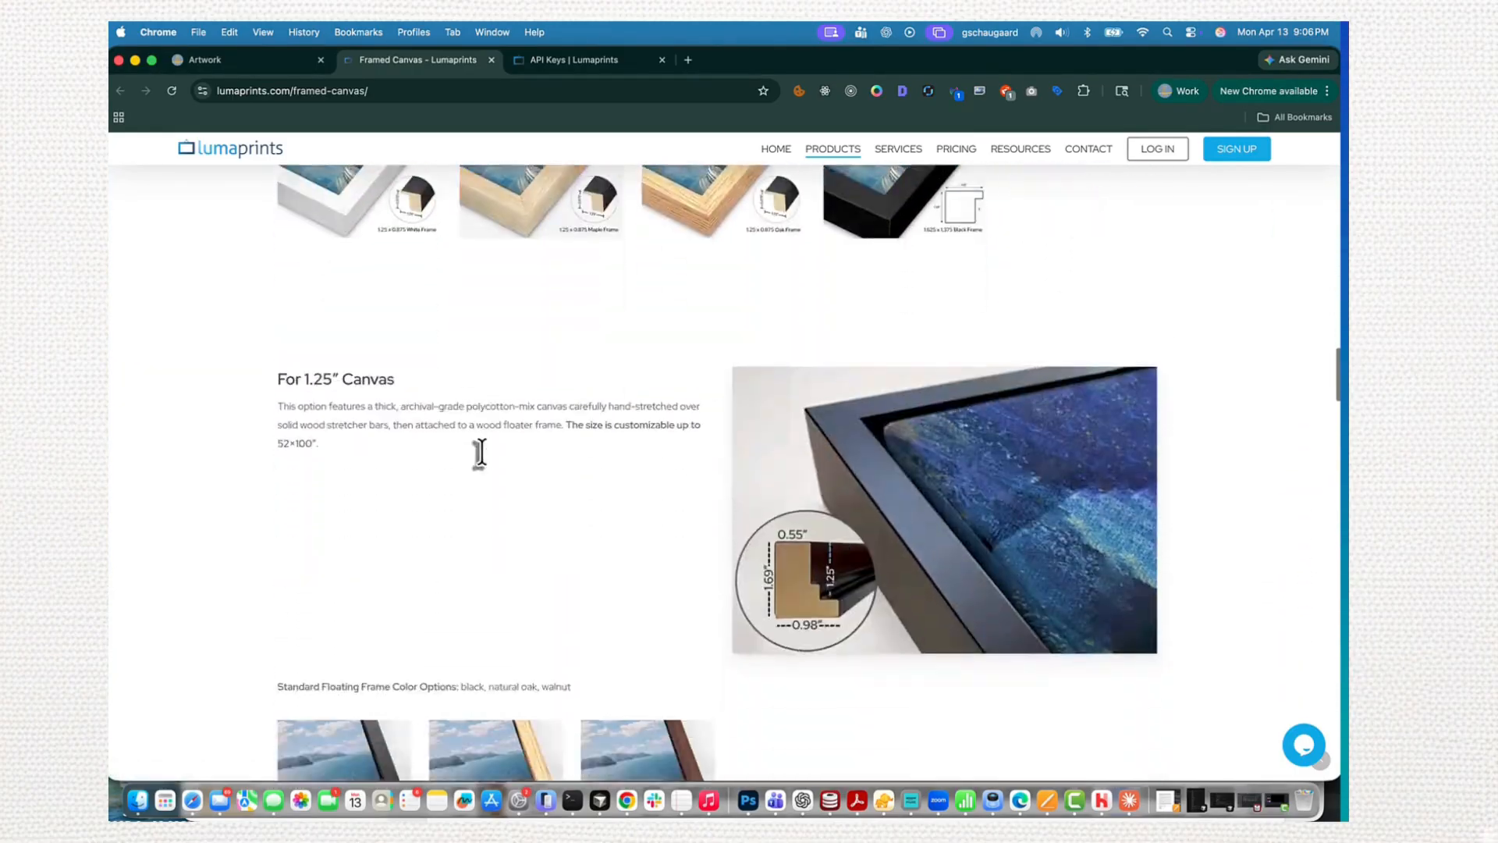
pyautogui.scroll(-11, 482, 456)
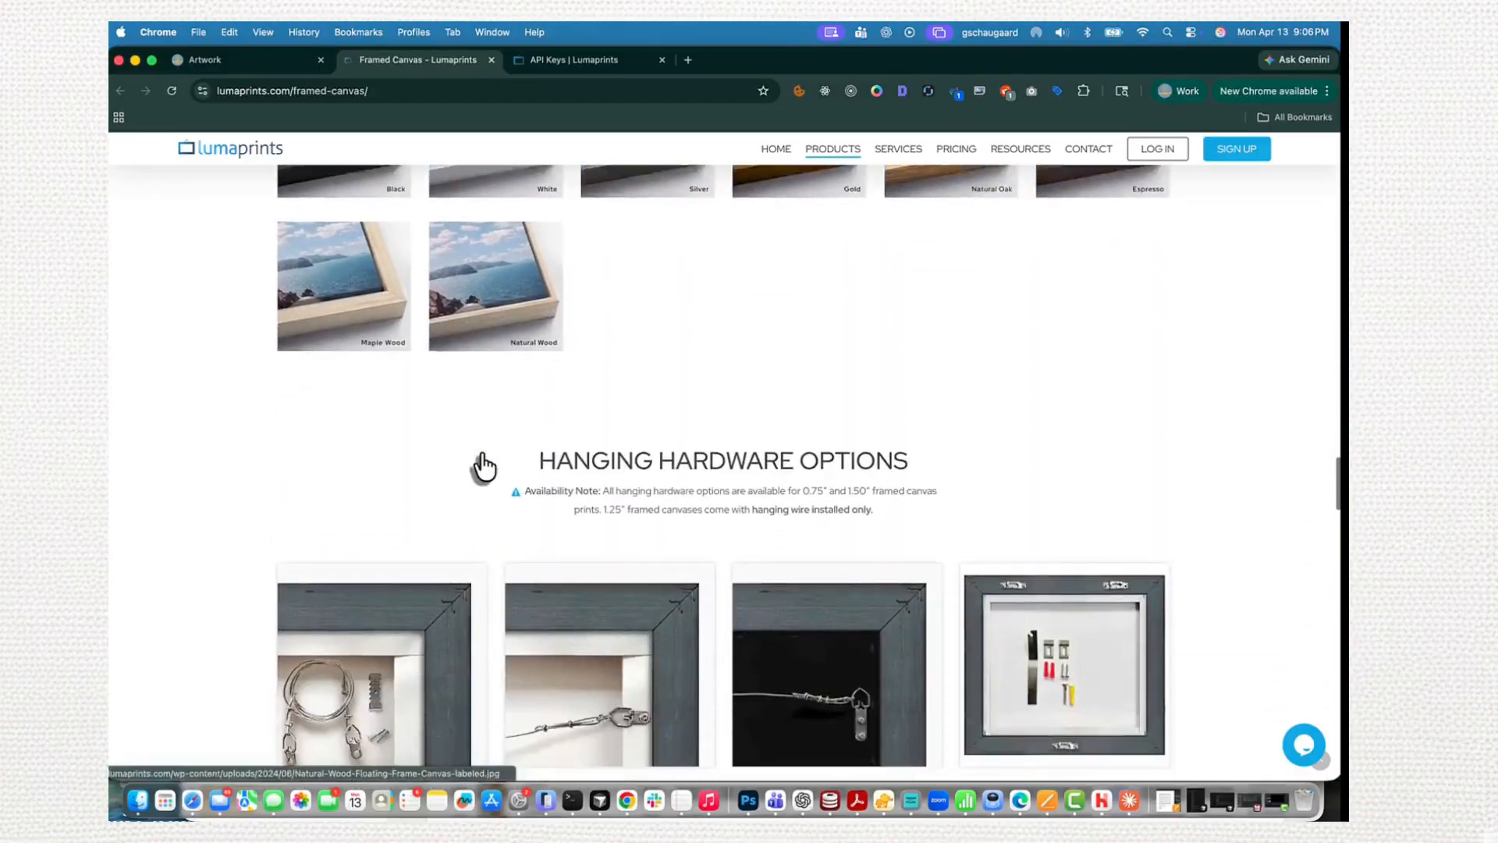
pyautogui.scroll(-6, 480, 451)
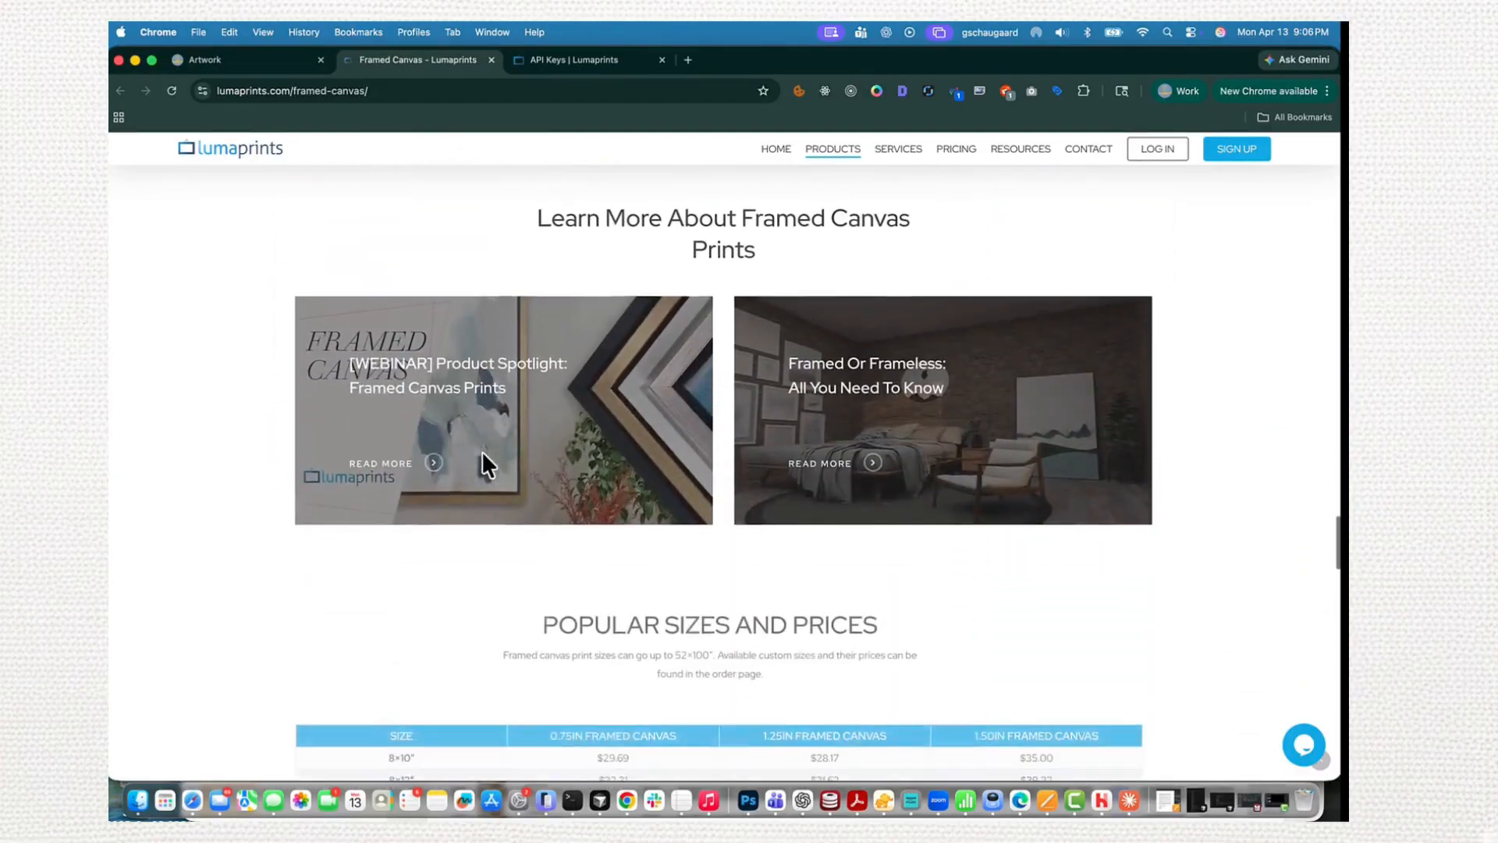
pyautogui.scroll(6, 481, 451)
pyautogui.scroll(-14, 481, 451)
pyautogui.scroll(-20, 481, 454)
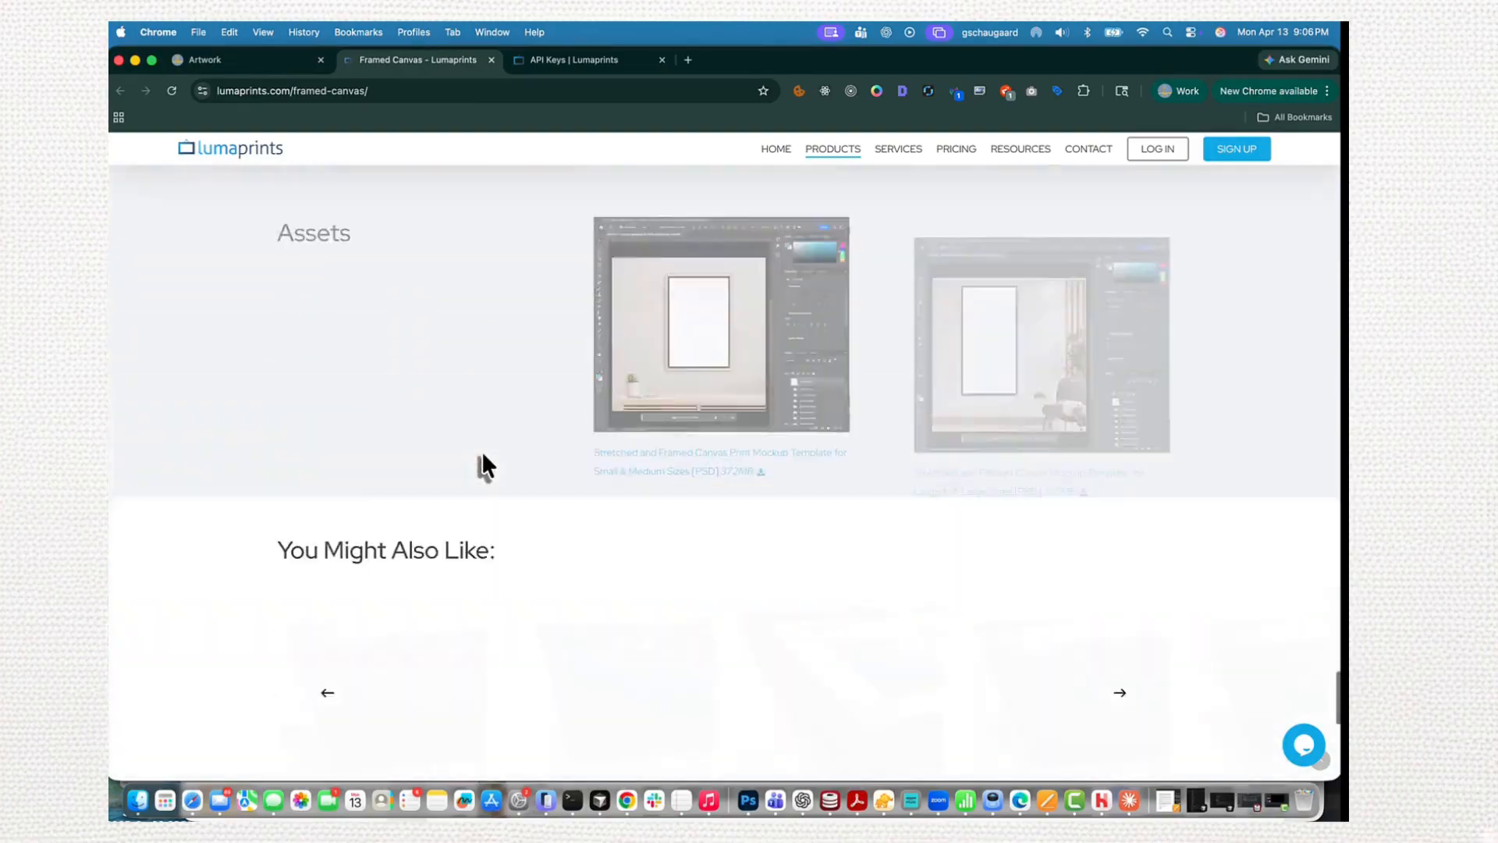
pyautogui.scroll(-2, 481, 451)
pyautogui.scroll(20, 481, 451)
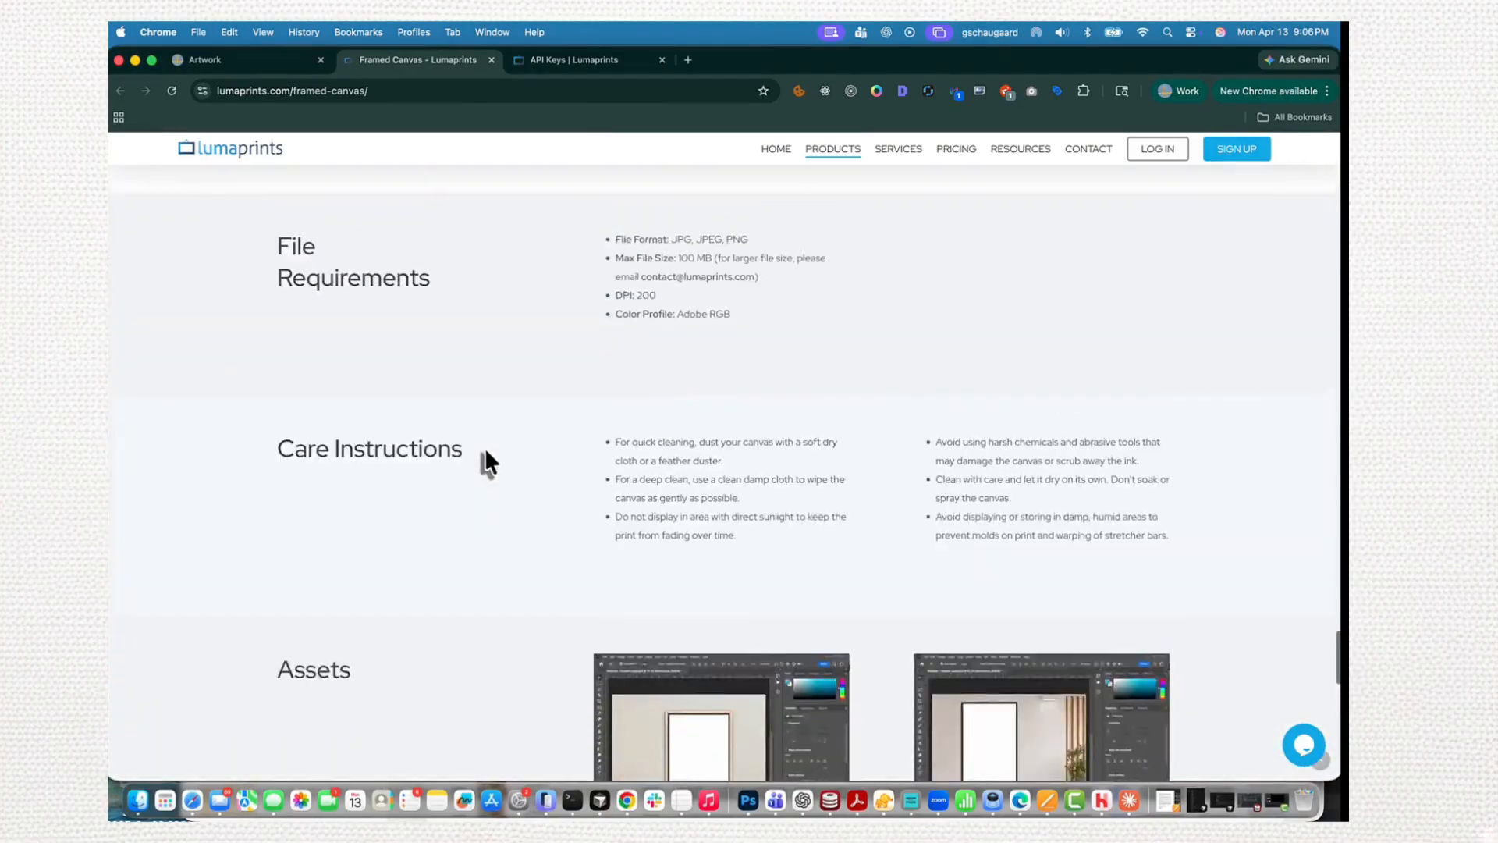
pyautogui.scroll(15, 485, 457)
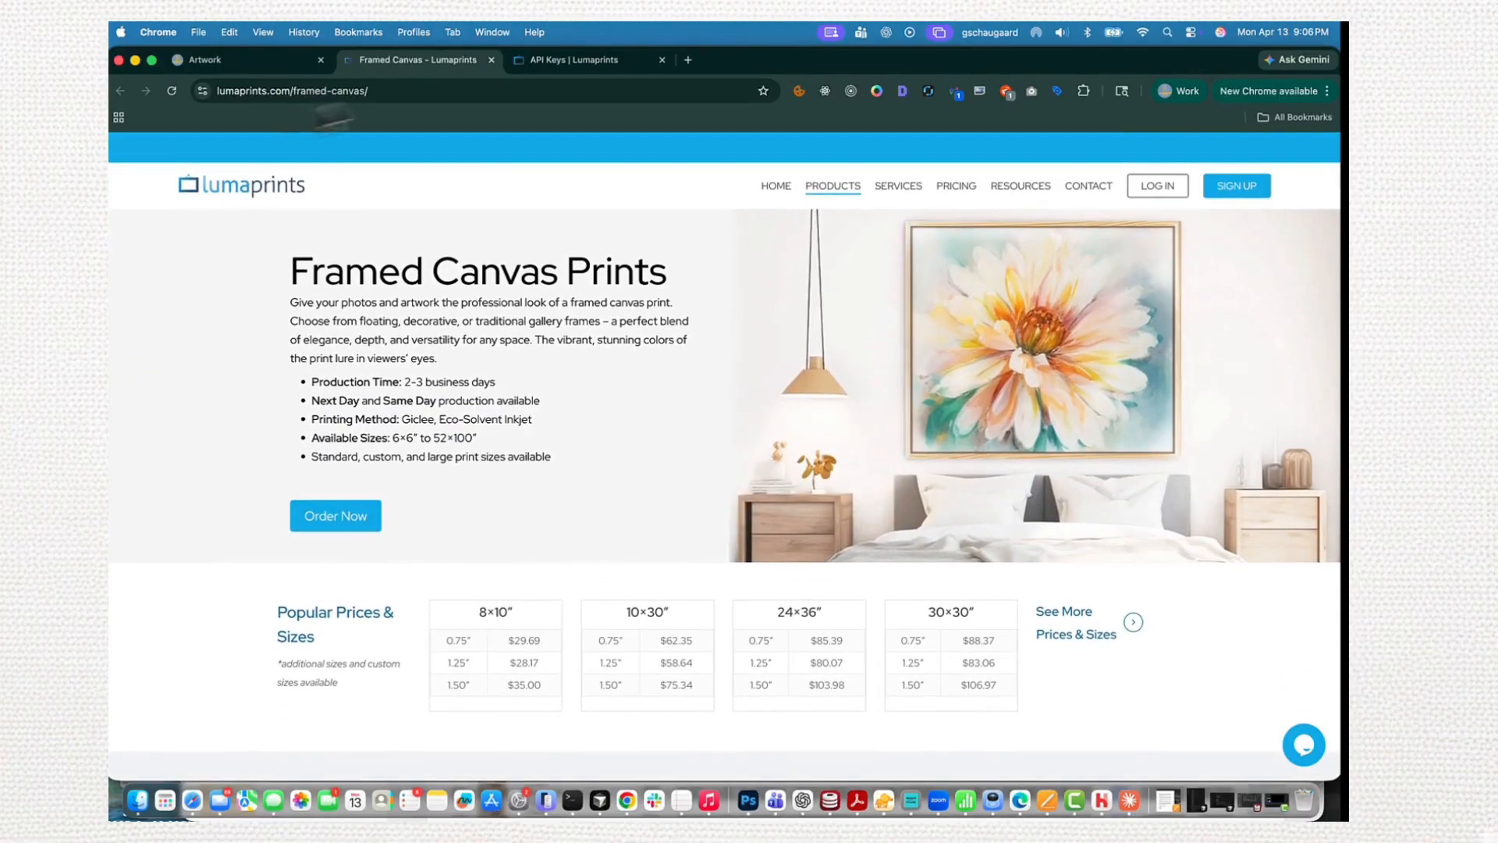
# - Return to the artwork page, review and collapse the Fine Art Paper options, and save the category and material overrides
pyautogui.click(289, 73)
pyautogui.scroll(-5, 515, 351)
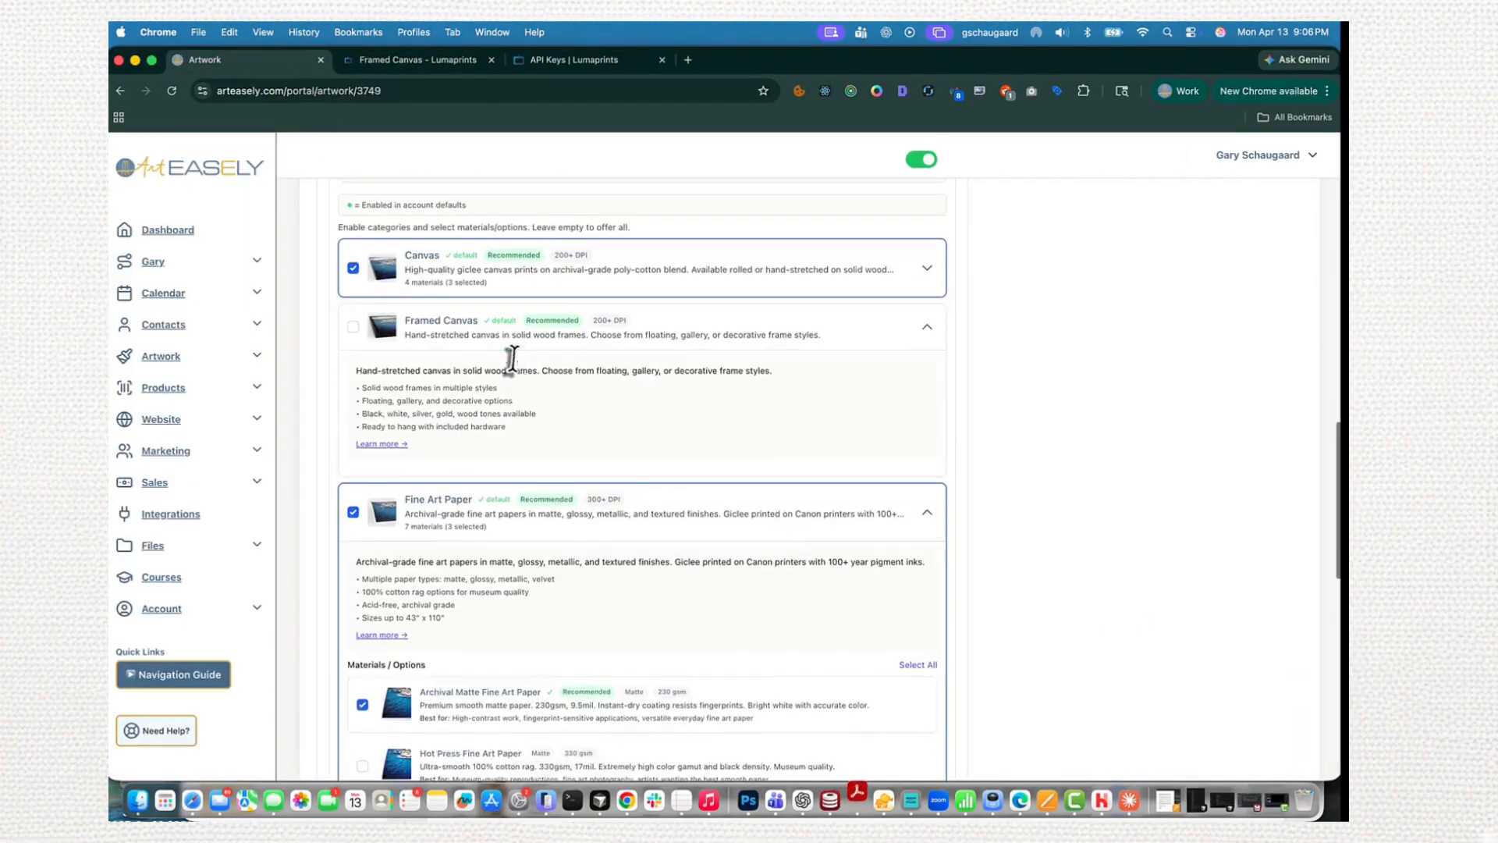
pyautogui.scroll(-2, 517, 343)
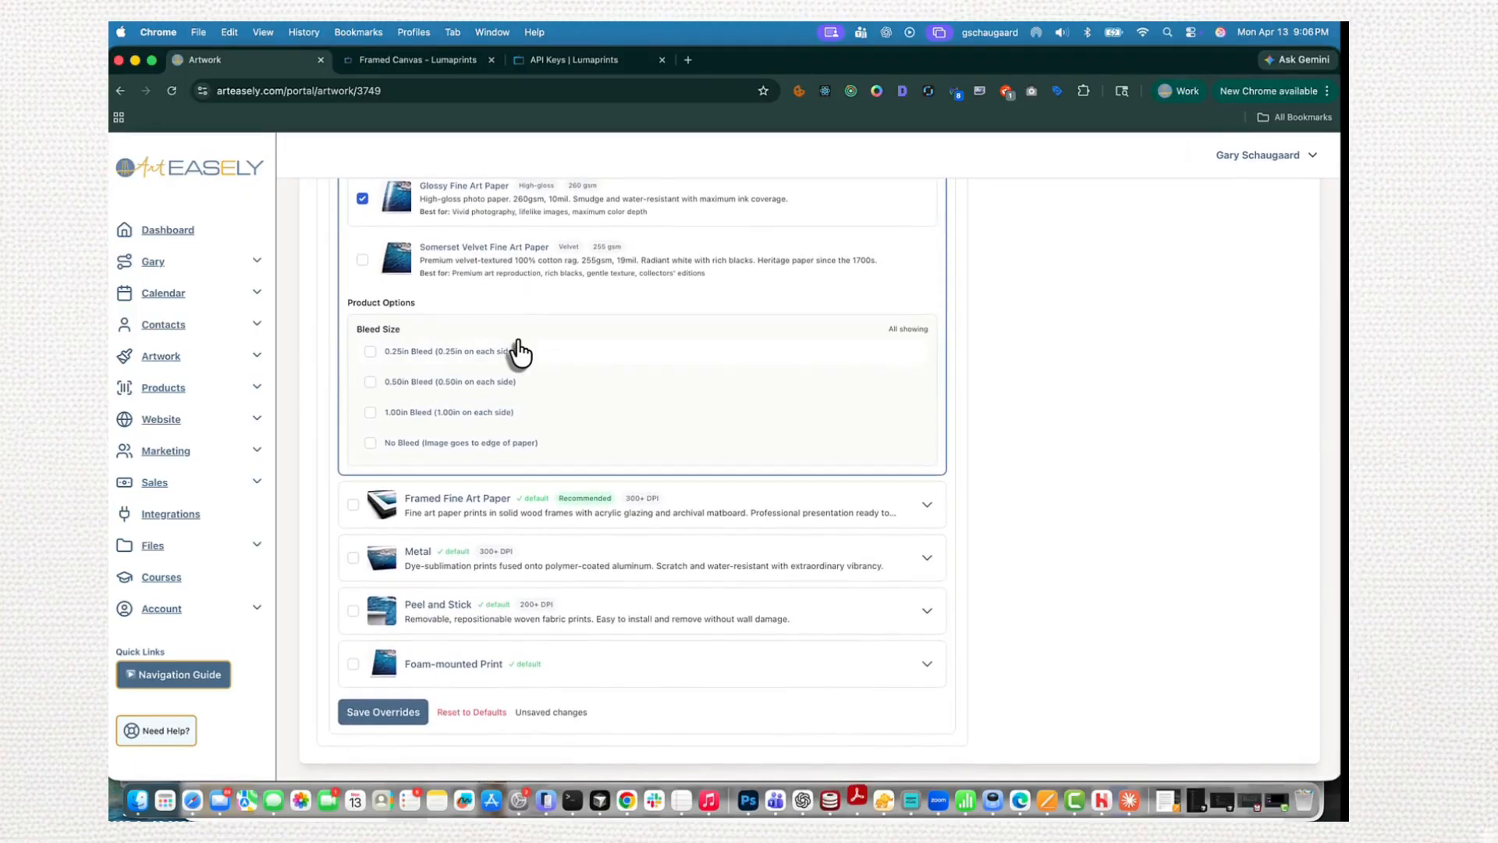
pyautogui.scroll(8, 448, 456)
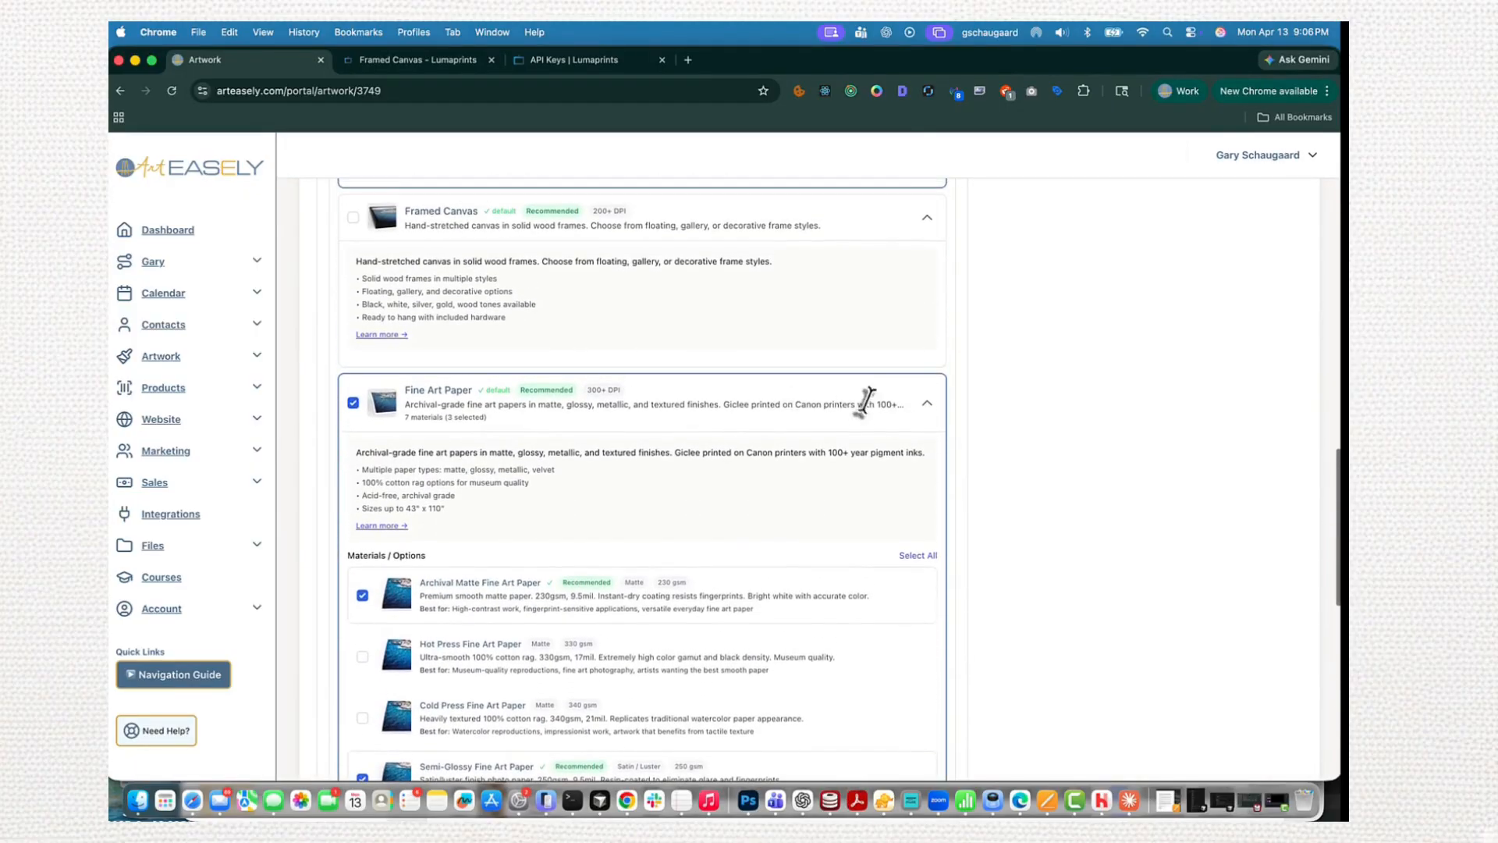
pyautogui.click(926, 412)
pyautogui.scroll(4, 666, 398)
pyautogui.scroll(-3, 850, 442)
pyautogui.scroll(-2, 604, 439)
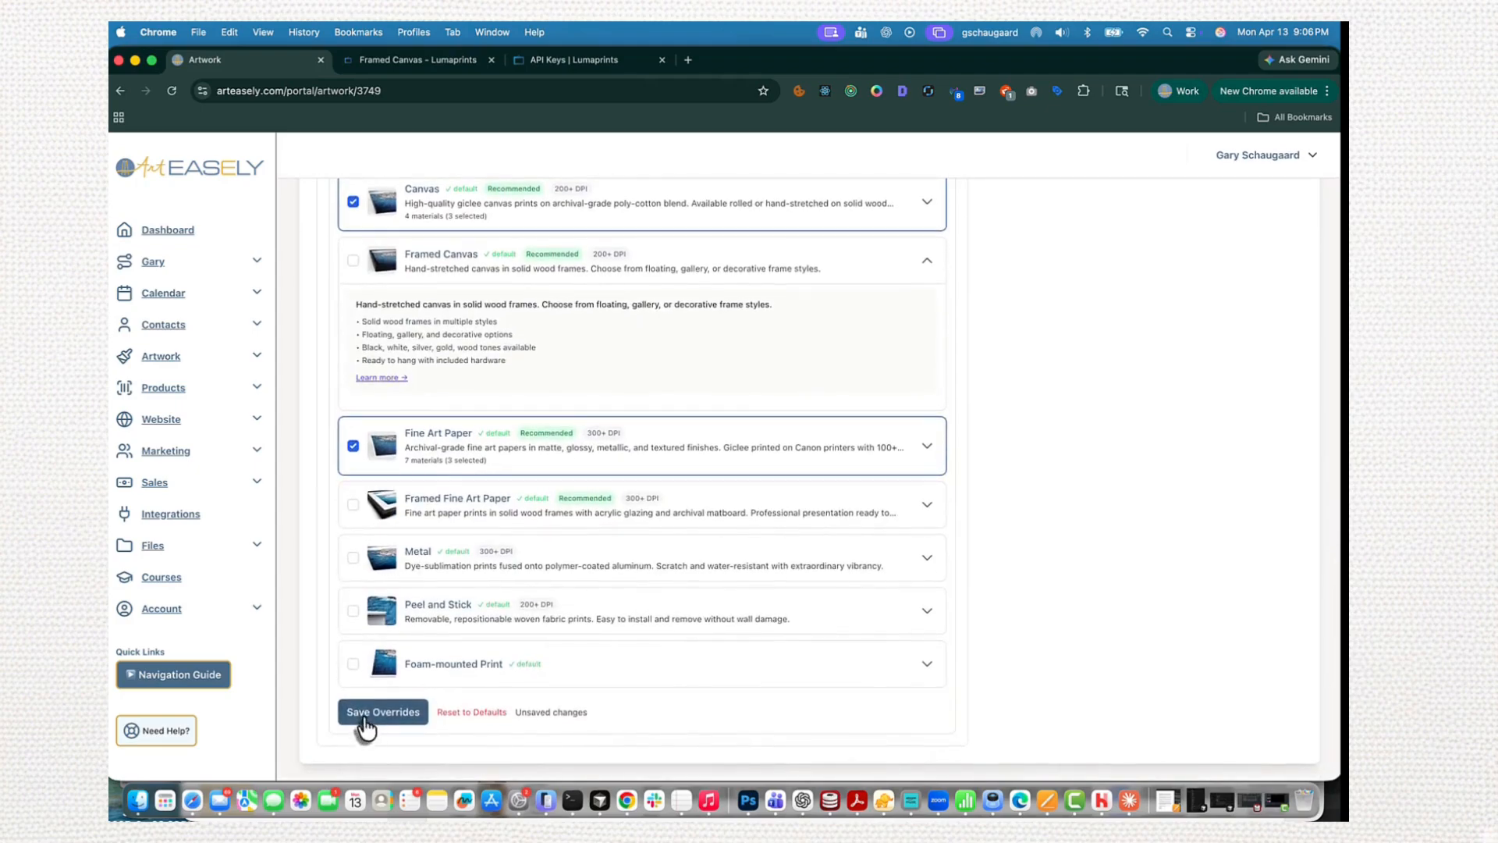
# - Show the artwork's product details and open the Elk product's public shop page
pyautogui.scroll(15, 415, 473)
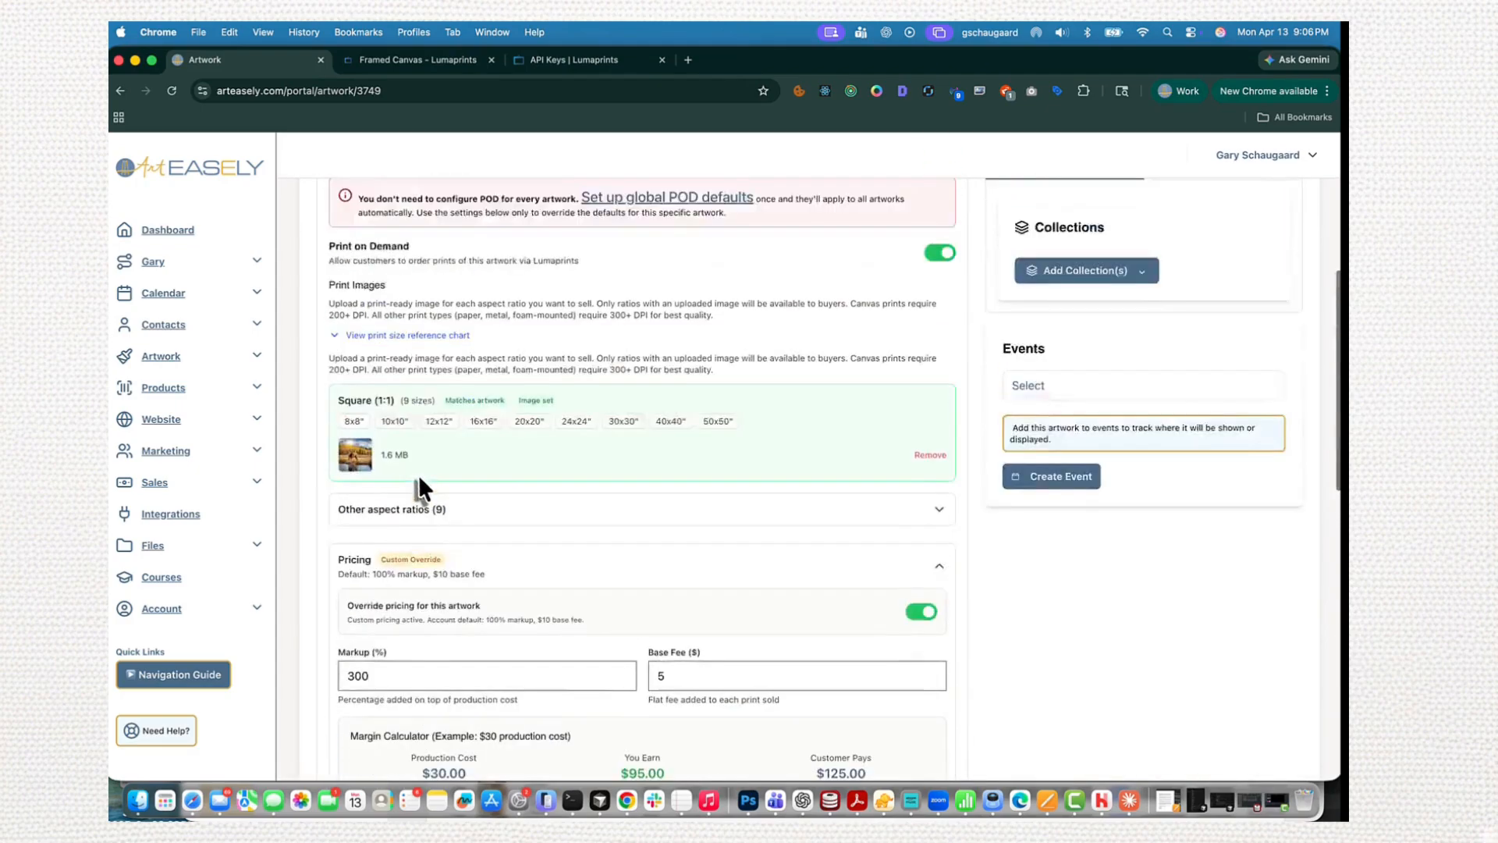
pyautogui.scroll(3, 781, 437)
pyautogui.click(421, 492)
pyautogui.click(434, 493)
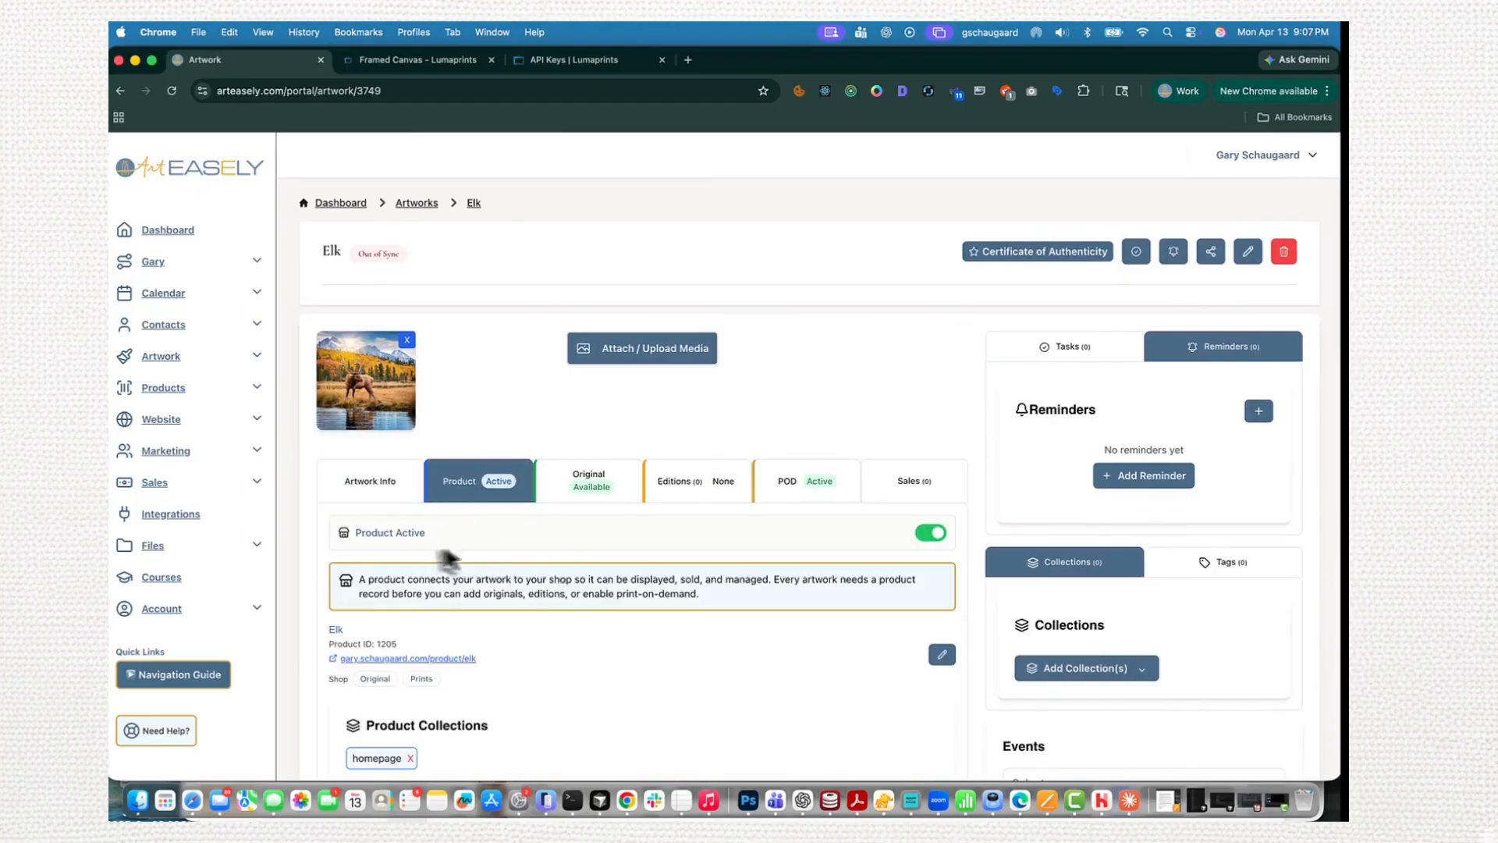
pyautogui.click(451, 662)
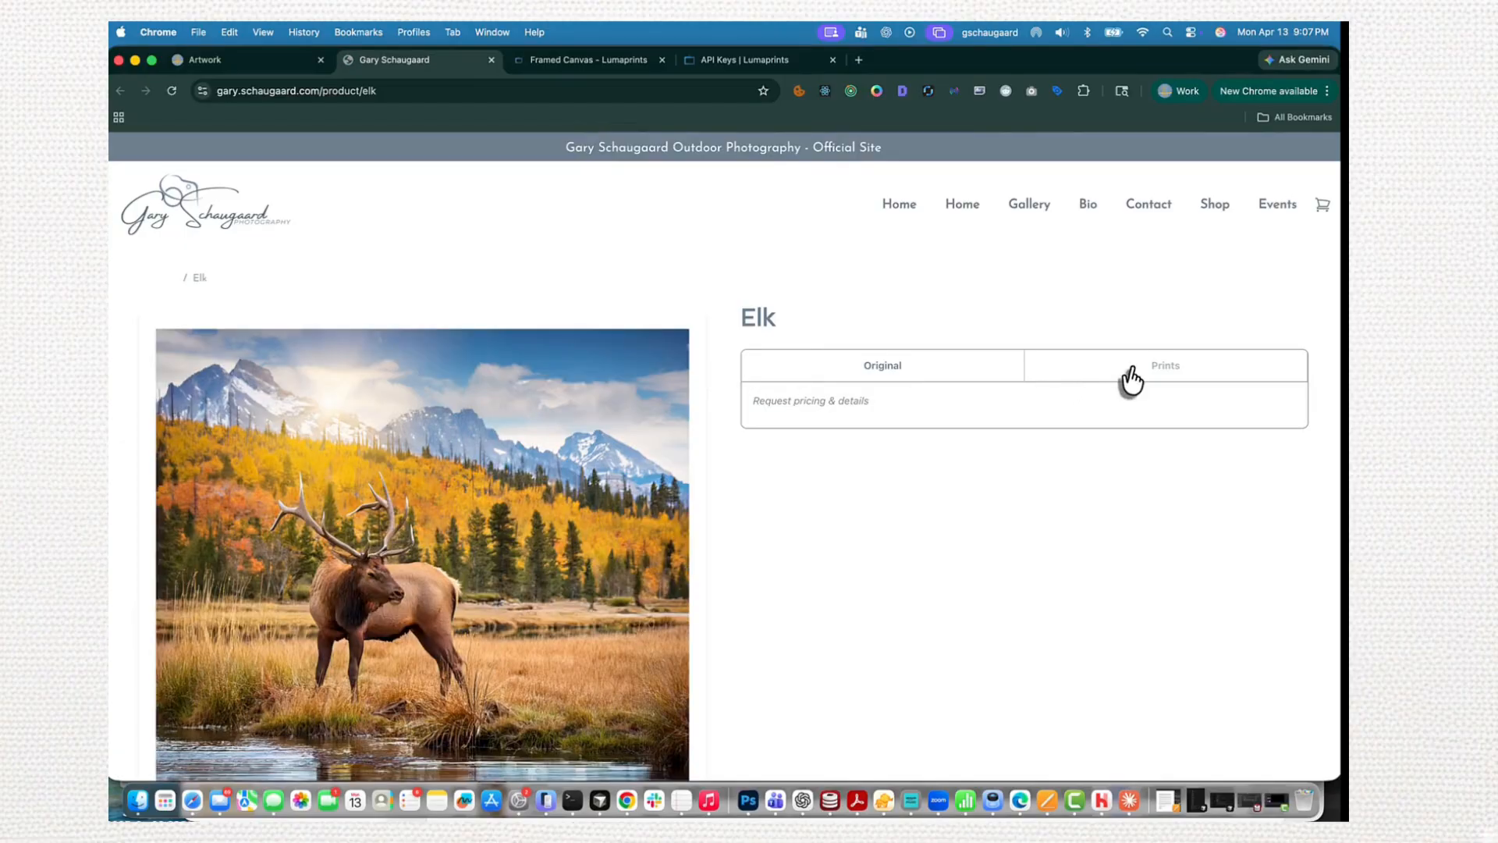
# - Configure a 20×20" print on 1.50in Stretched Canvas with Image Wrap and Hanging Wire installed, and check the order total
pyautogui.click(1127, 378)
pyautogui.click(952, 605)
pyautogui.scroll(-3, 859, 547)
pyautogui.click(825, 496)
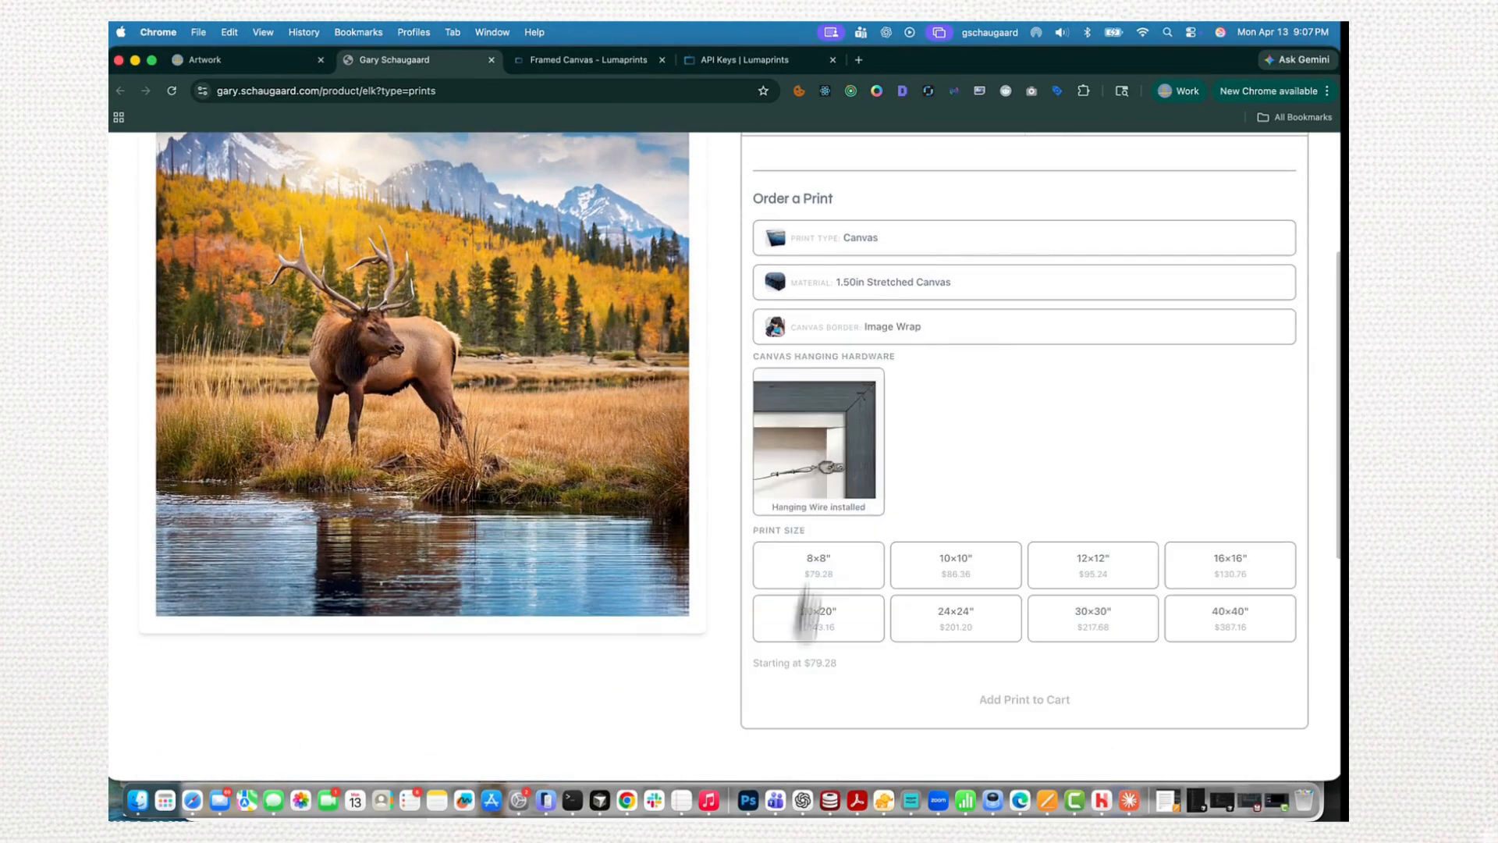
pyautogui.click(812, 494)
pyautogui.click(827, 499)
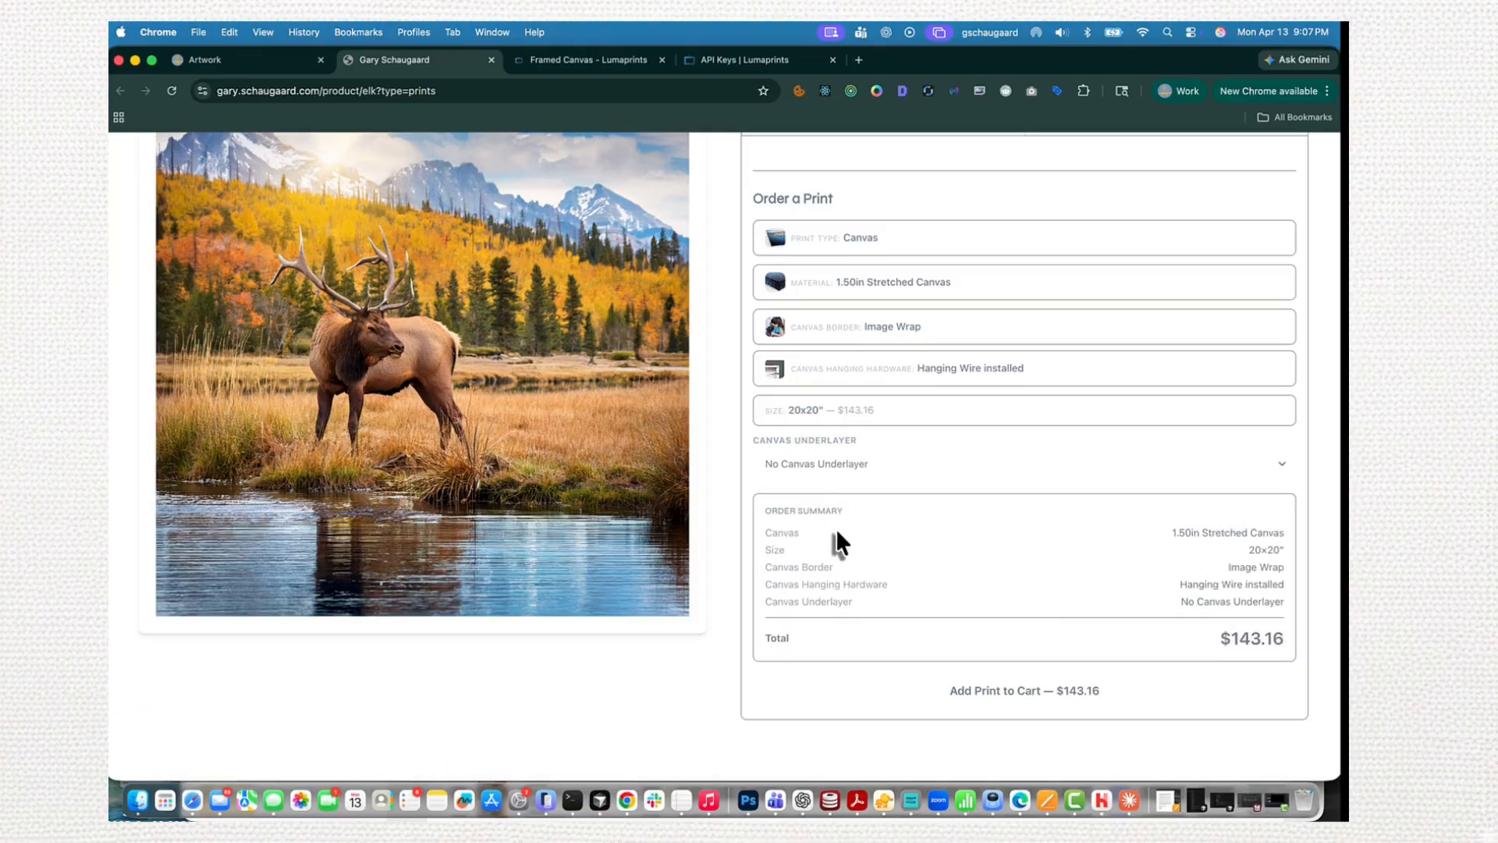
pyautogui.scroll(-1, 836, 531)
pyautogui.moveTo(1221, 624); pyautogui.dragTo(1331, 634)
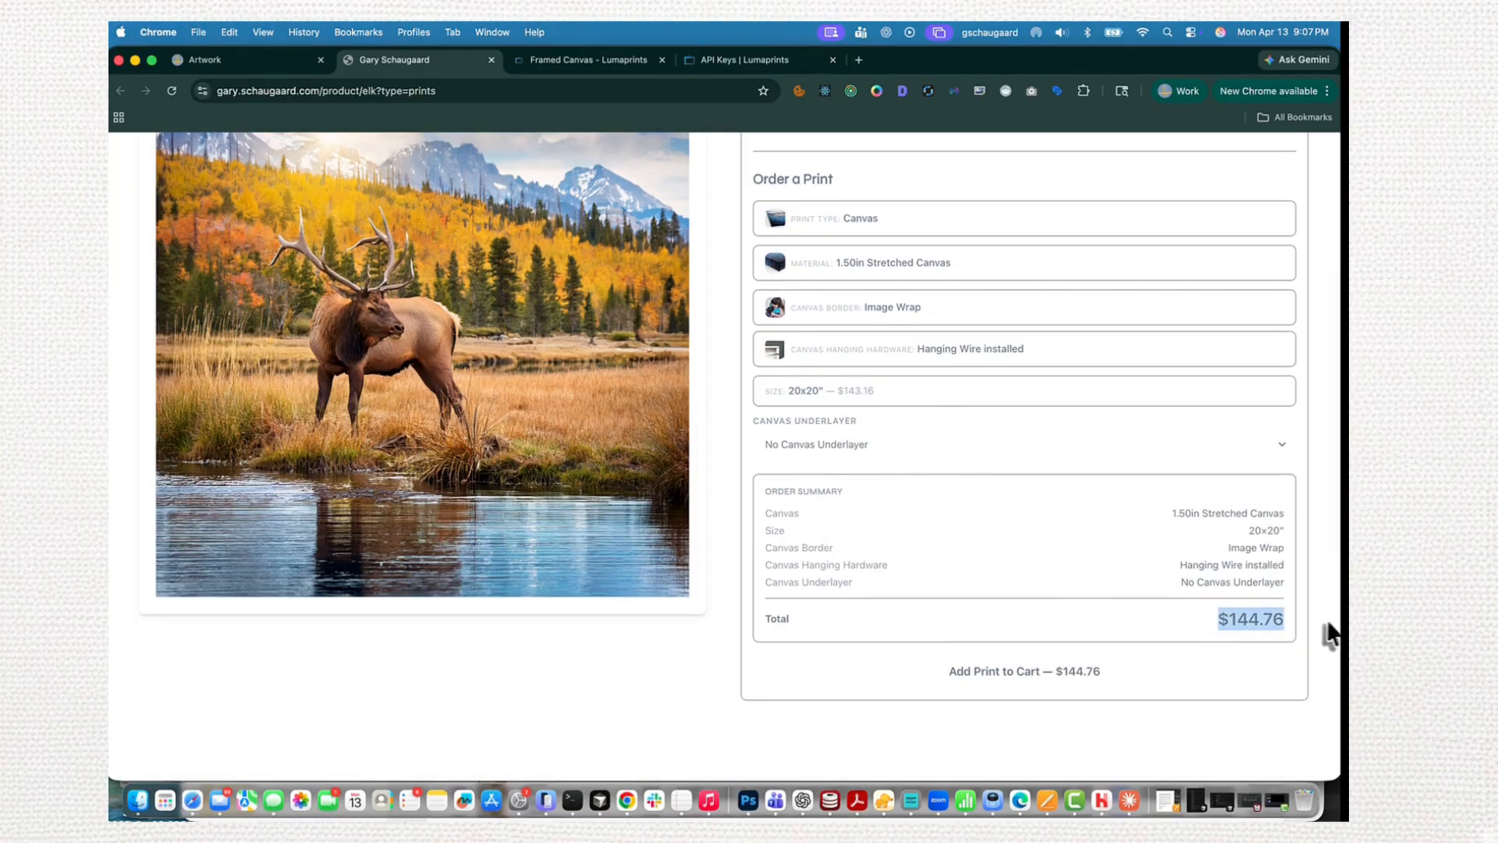
pyautogui.scroll(4, 1136, 581)
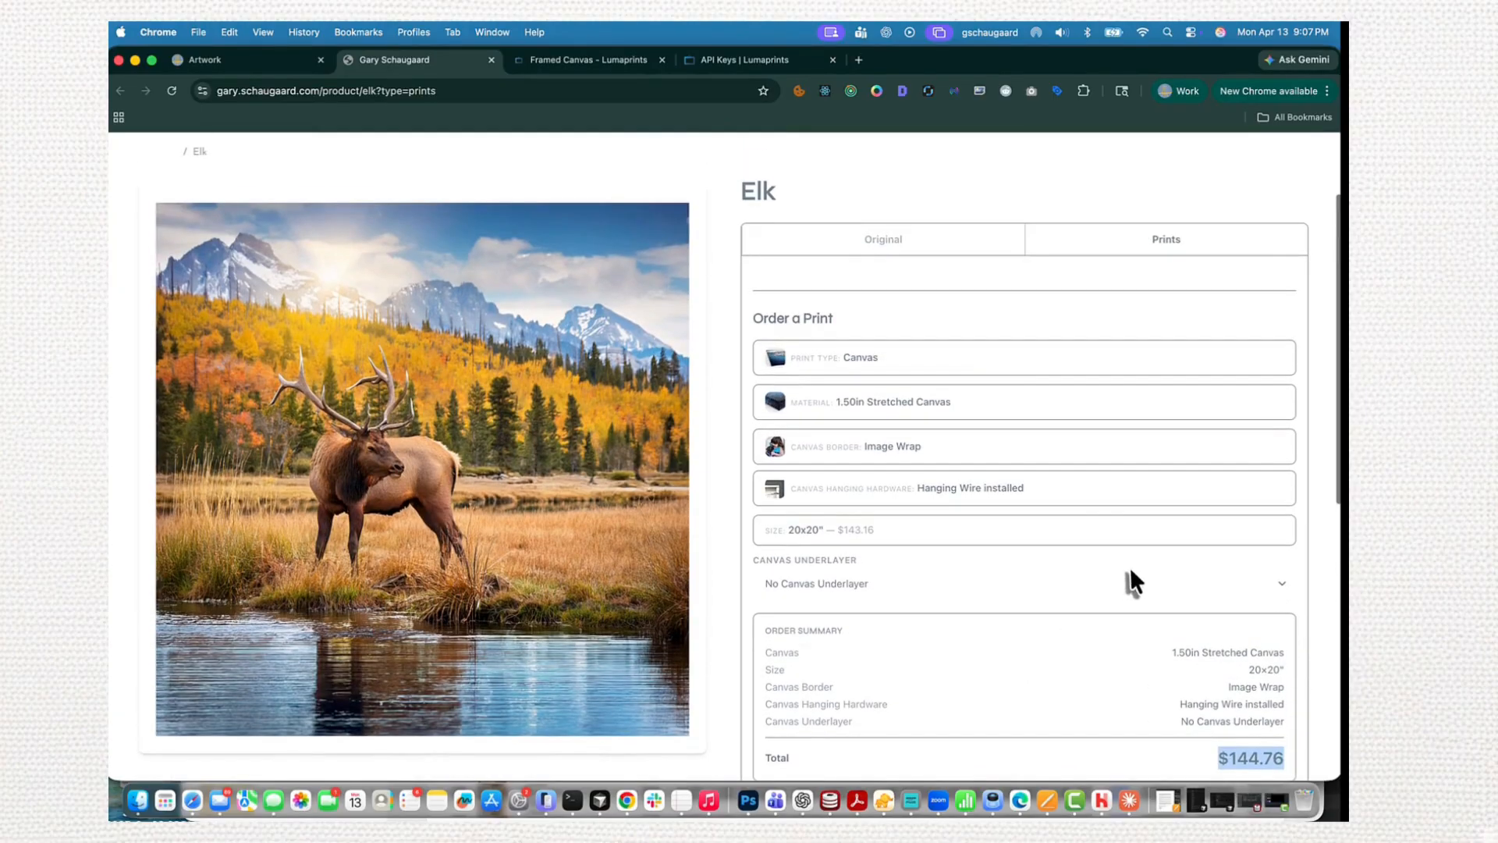
# - Configure a 10×10" print on Semi-Glossy Fine Art Paper instead of canvas and check its order total
pyautogui.click(976, 358)
pyautogui.click(942, 400)
pyautogui.click(938, 495)
pyautogui.click(940, 503)
pyautogui.scroll(-2, 940, 565)
pyautogui.moveTo(1224, 550); pyautogui.dragTo(1300, 560)
pyautogui.scroll(1, 897, 343)
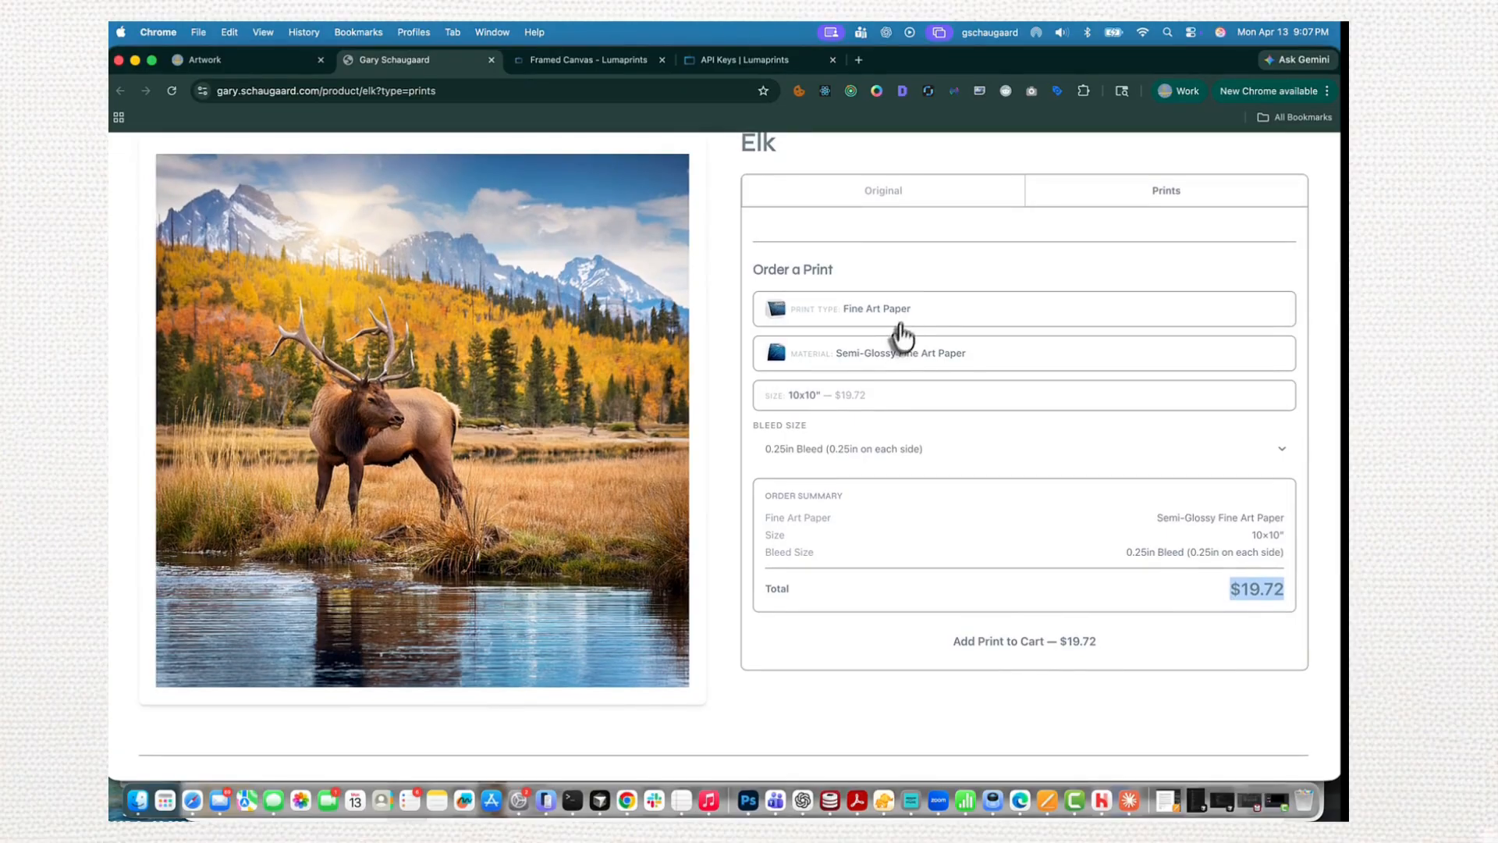
# - Configure the Elk print as Fine Art Paper in Archival Matte at size 50×50"
pyautogui.click(896, 312)
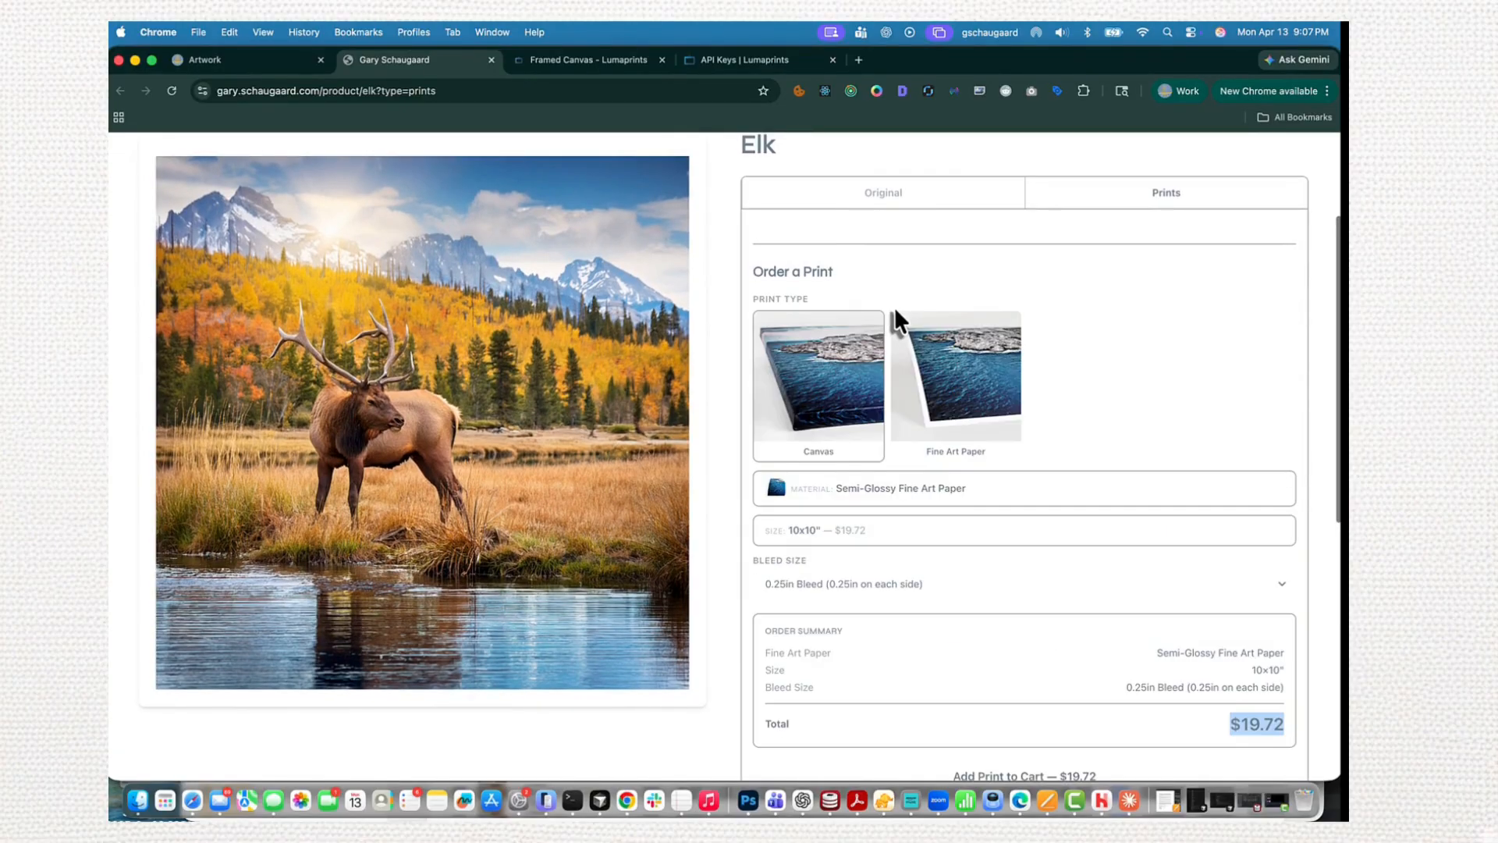
pyautogui.click(929, 367)
pyautogui.click(834, 421)
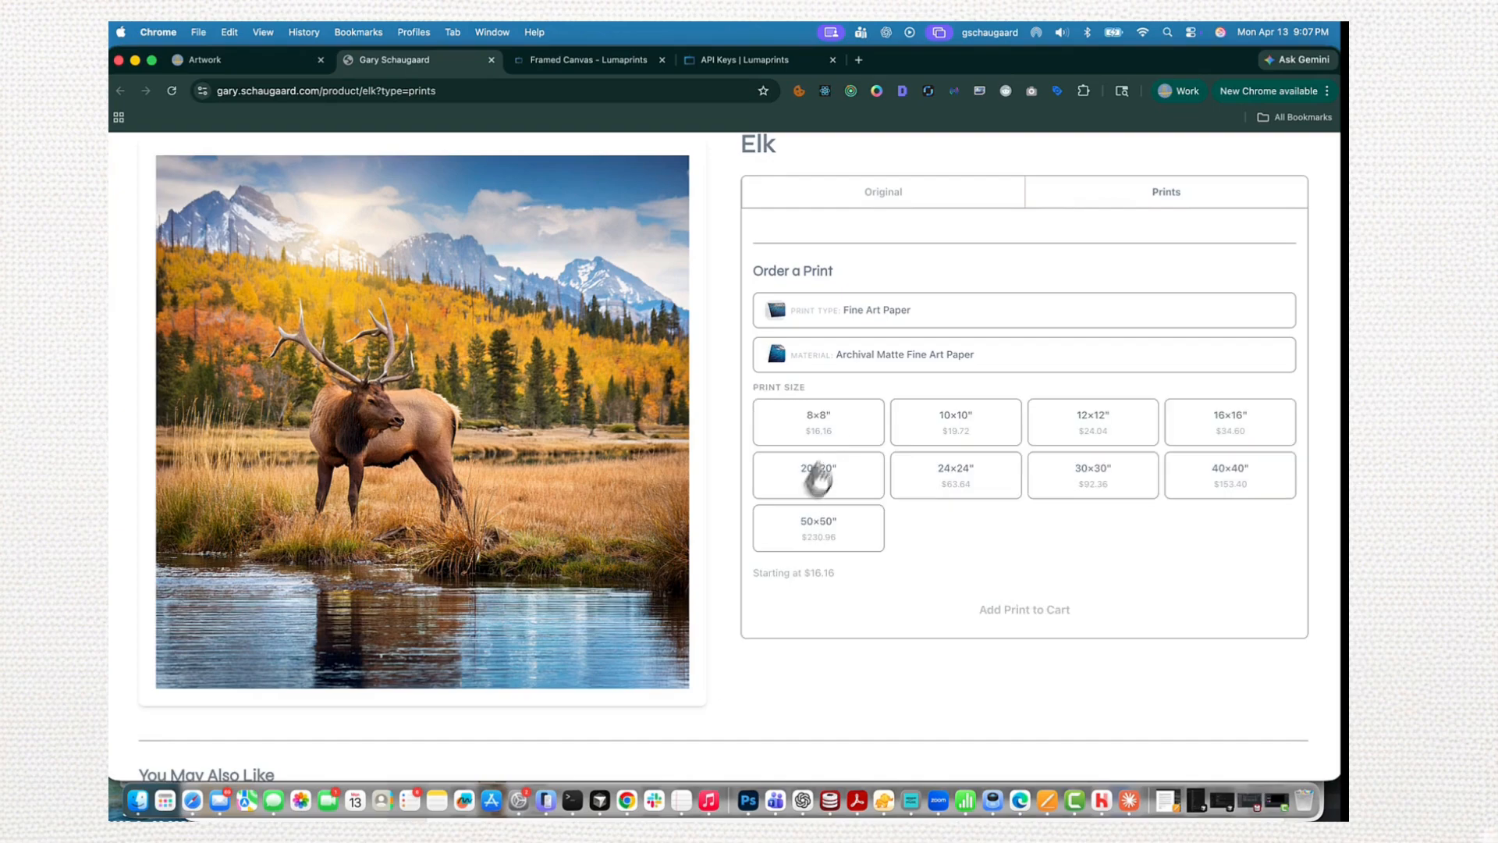
pyautogui.click(832, 539)
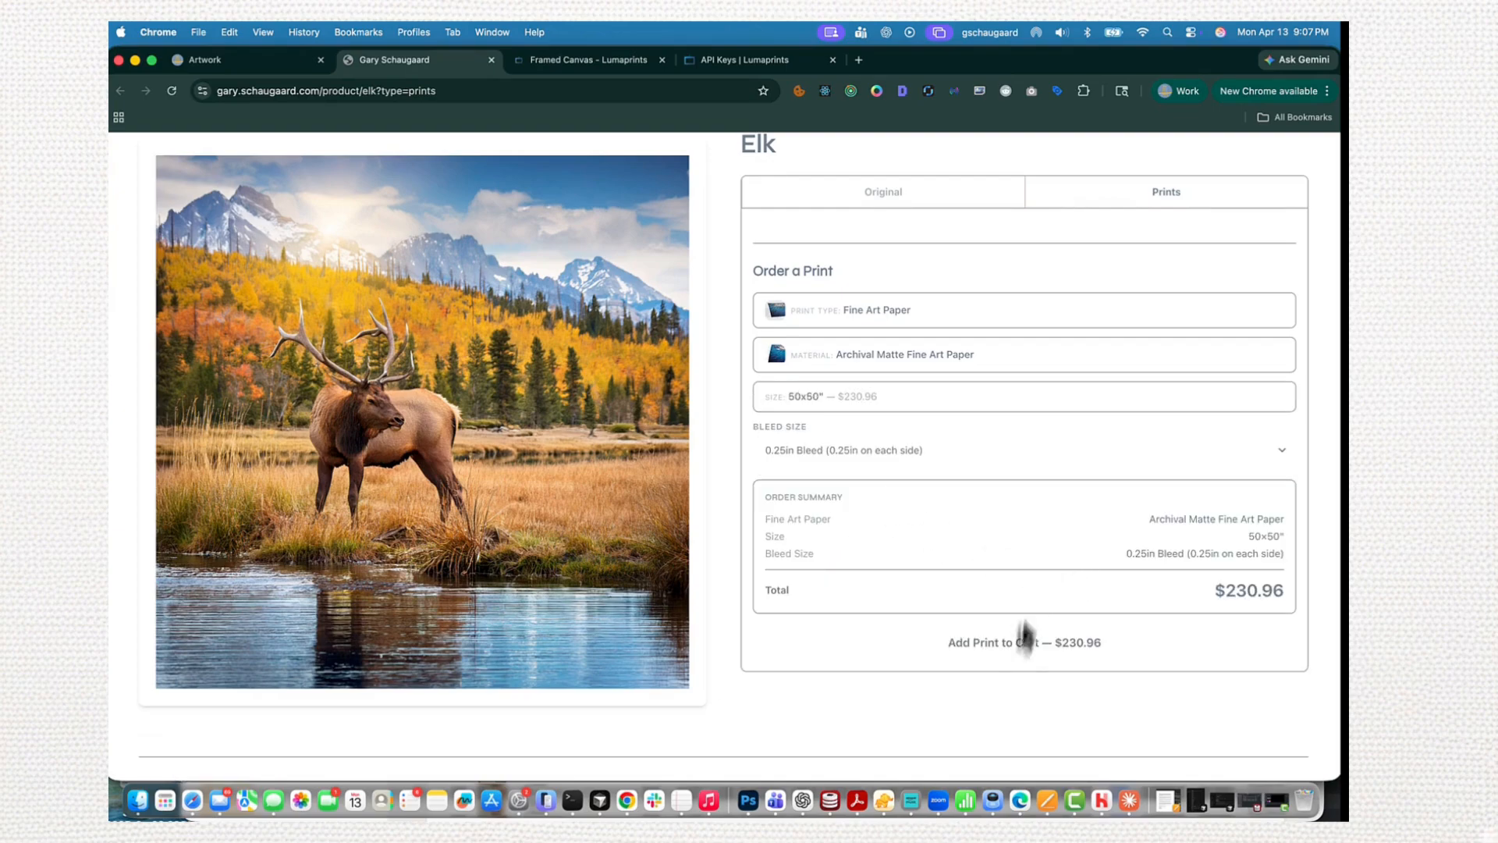
# - Add the configured Elk print to the cart and proceed to checkout
pyautogui.scroll(-3, 1034, 624)
pyautogui.scroll(4, 1015, 616)
pyautogui.scroll(-4, 1016, 605)
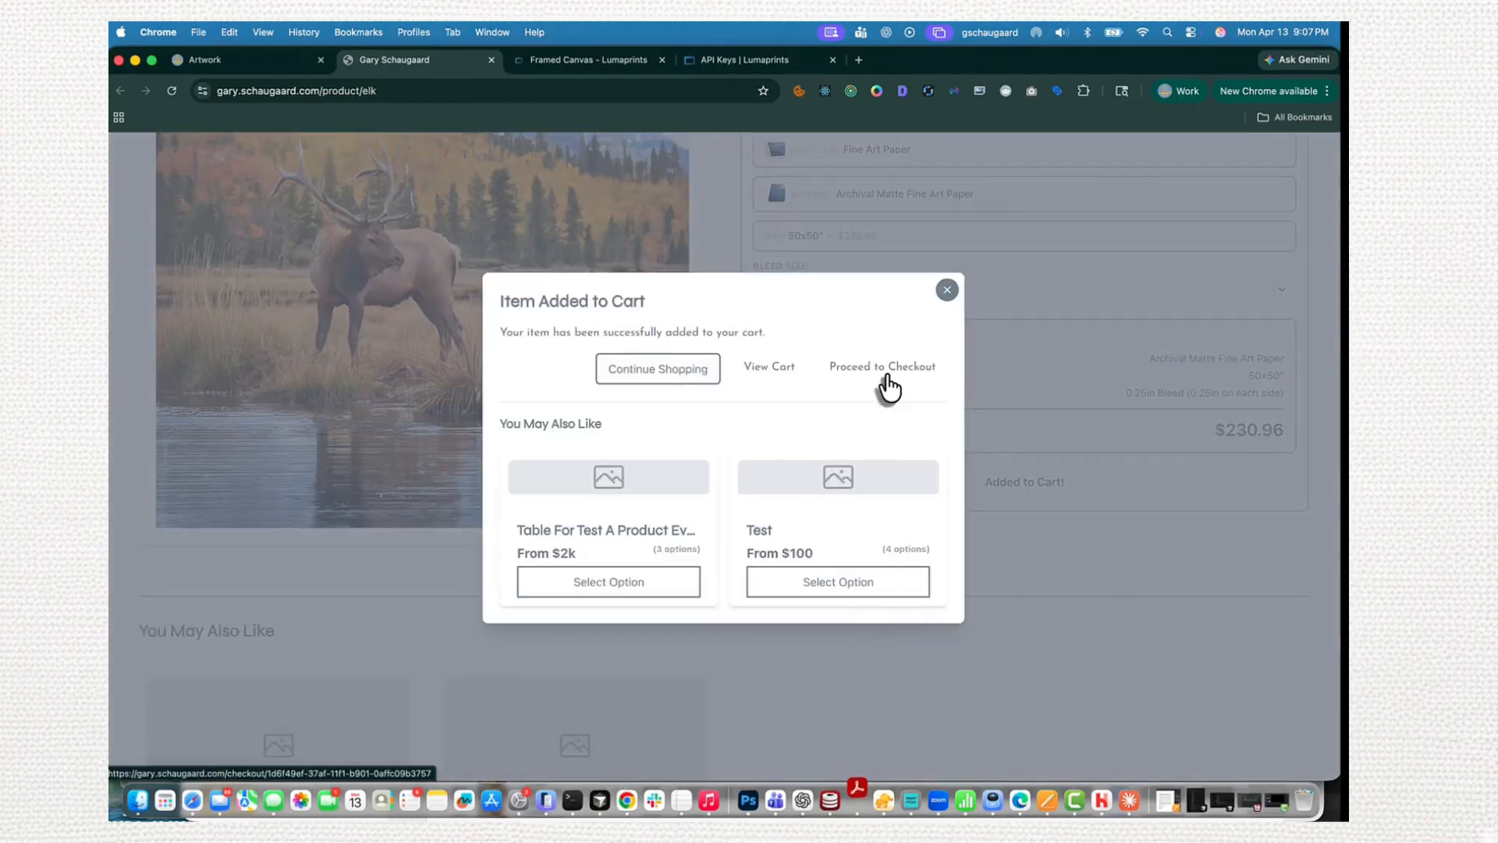
pyautogui.click(887, 372)
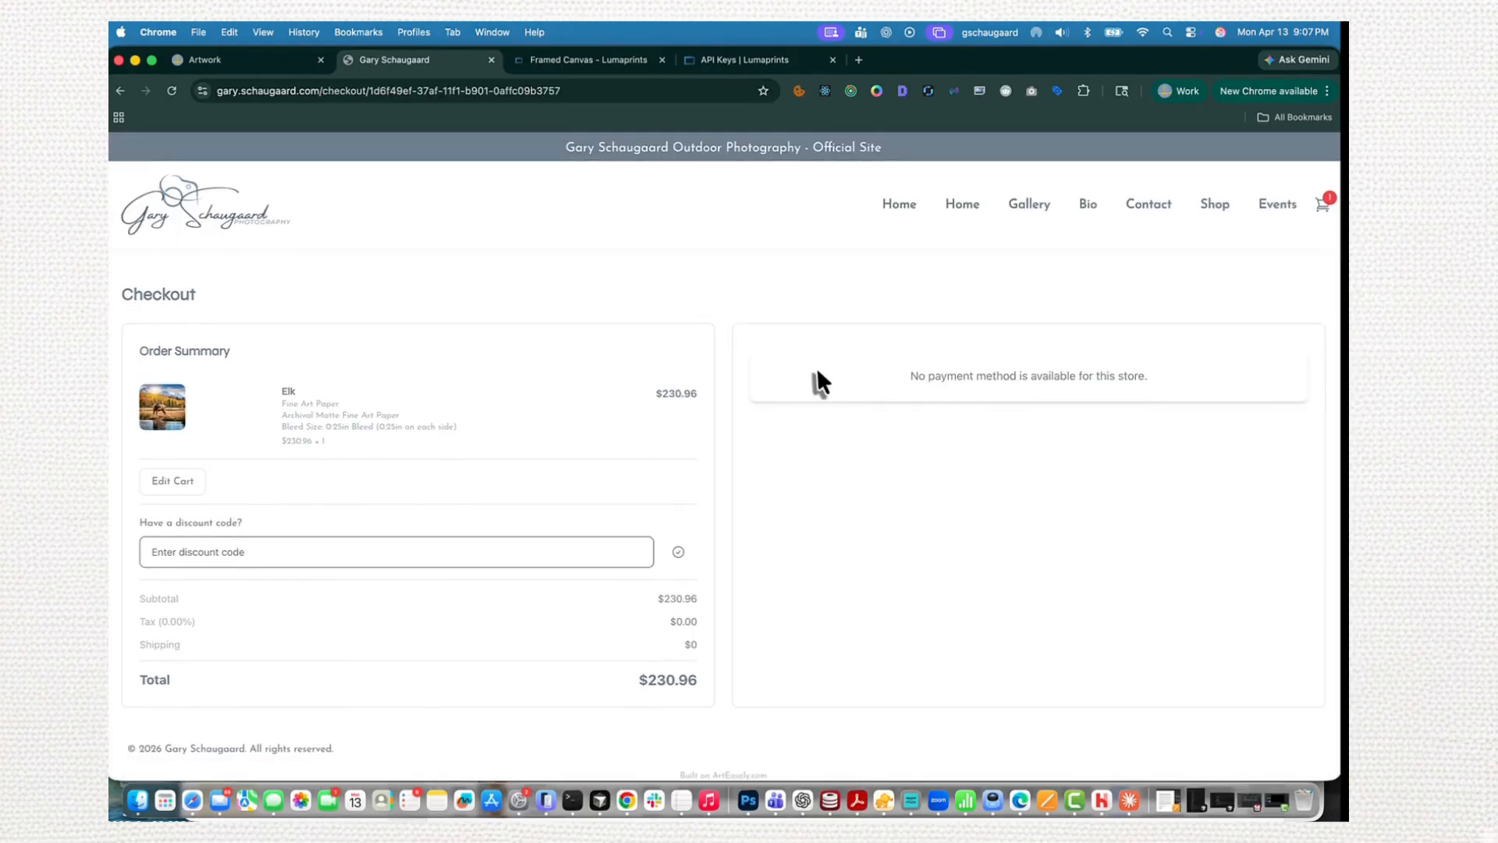